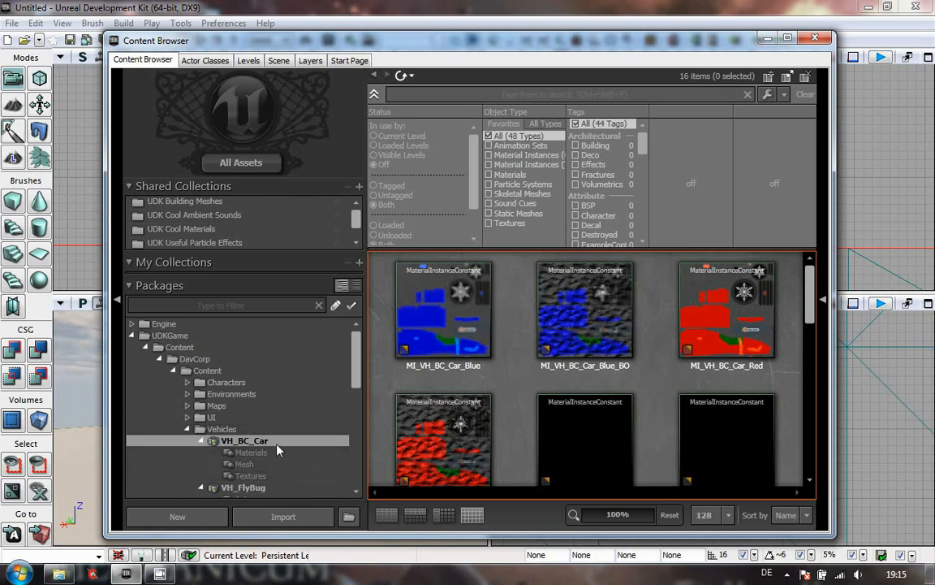
{"action": "right_click", "coordinate": [277, 451]}
{"action": "left_click", "coordinate": [346, 296]}
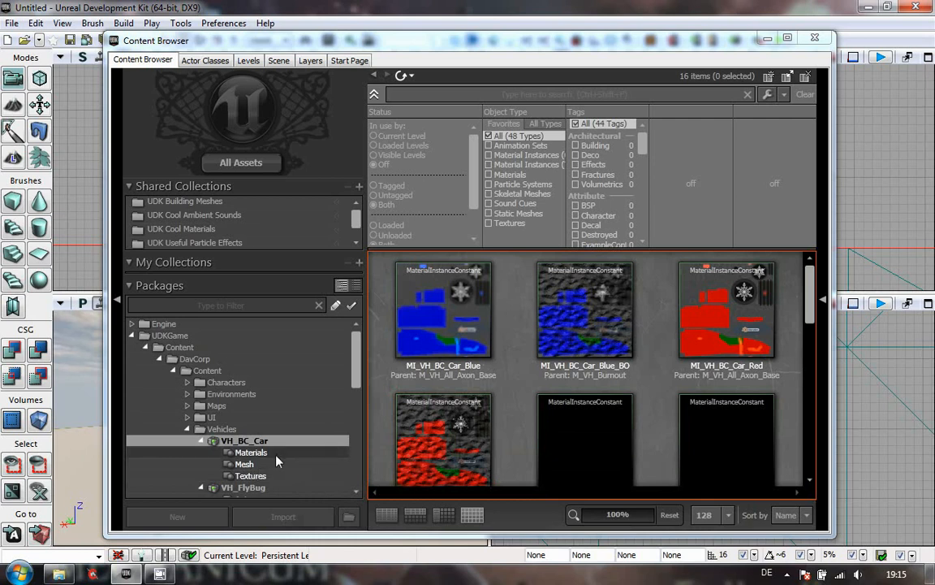
{"action": "left_click_drag", "start_coordinate": [812, 309], "coordinate": [810, 409]}
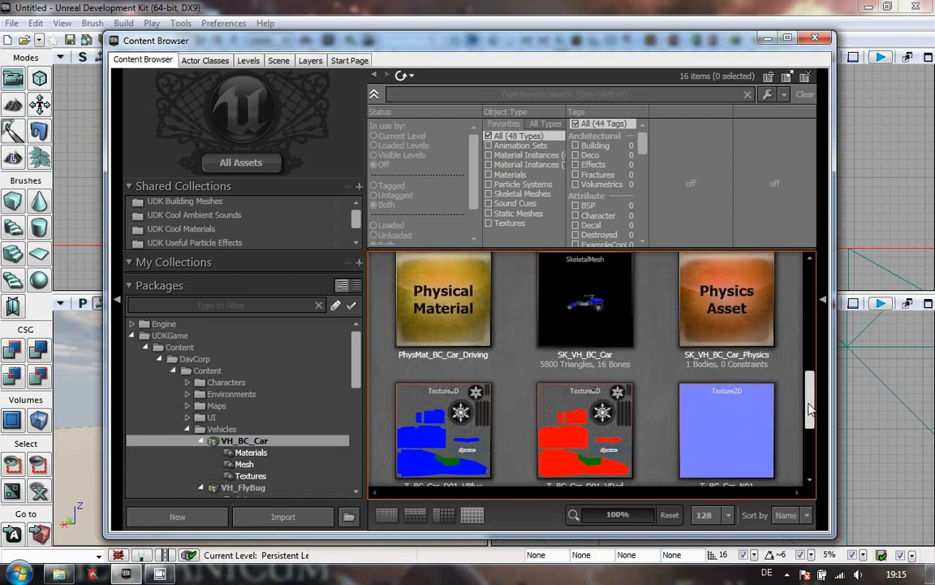
{"action": "right_click", "coordinate": [579, 307]}
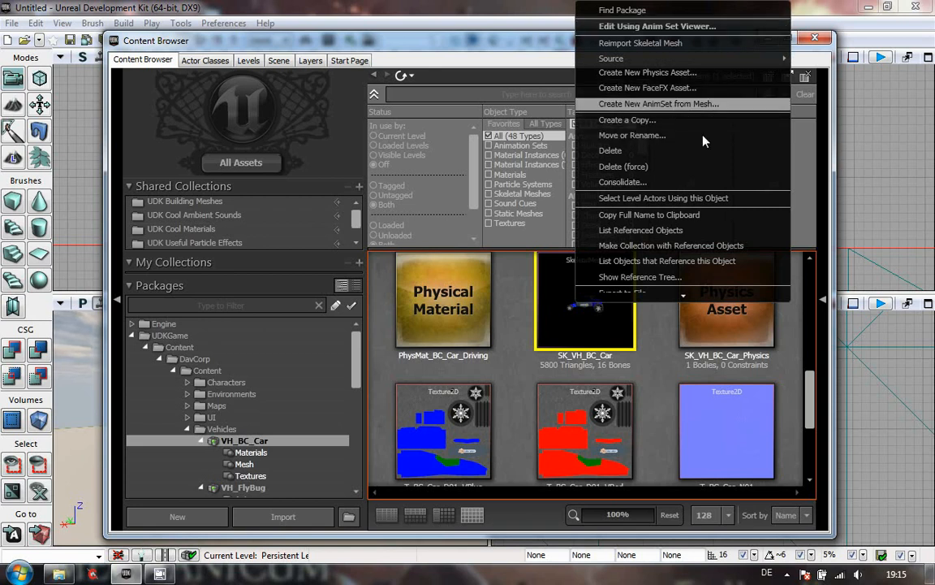
{"action": "left_click", "coordinate": [655, 377]}
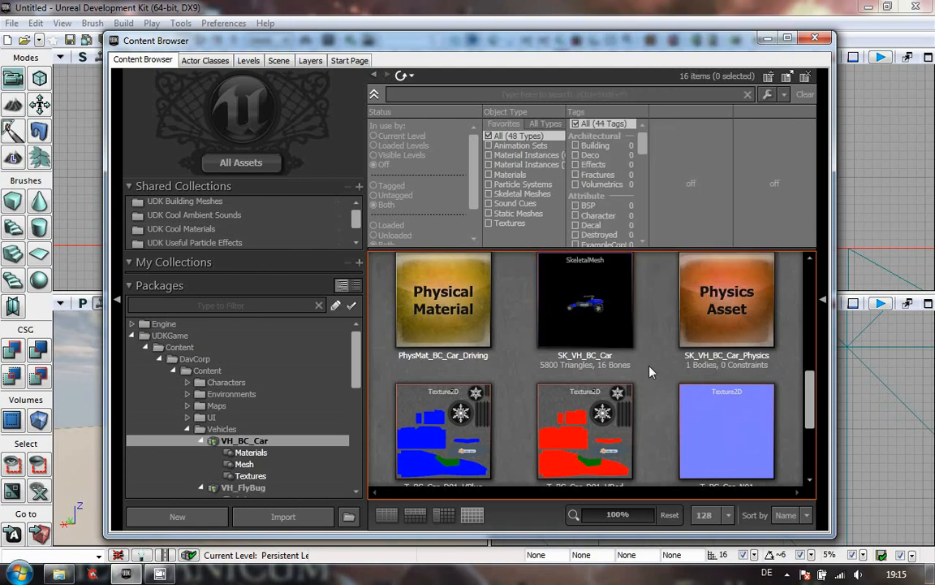
- Create a new AnimSet in package VH_BC_Car with grouping Anims and name AT_VH_BC_Car
{"action": "right_click", "coordinate": [650, 372]}
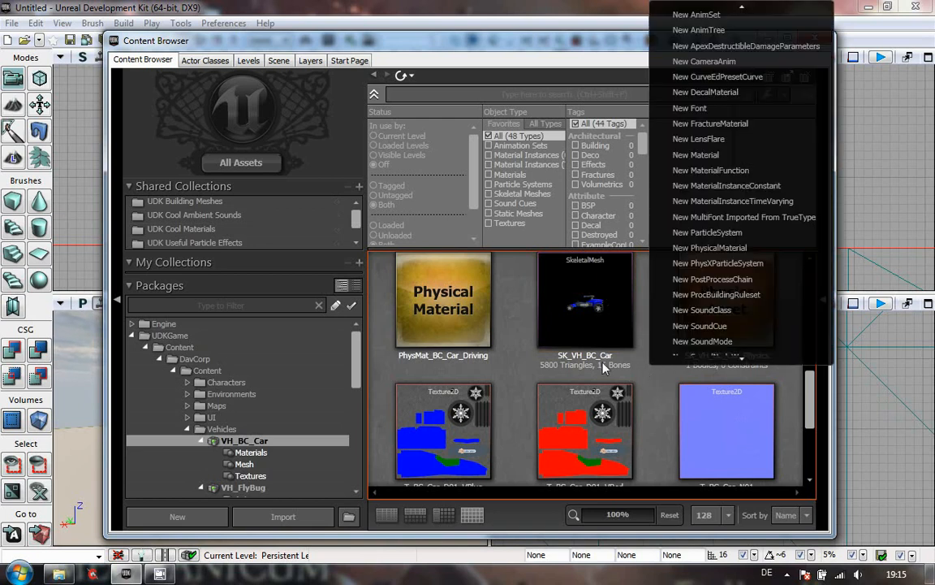
{"action": "left_click", "coordinate": [706, 18]}
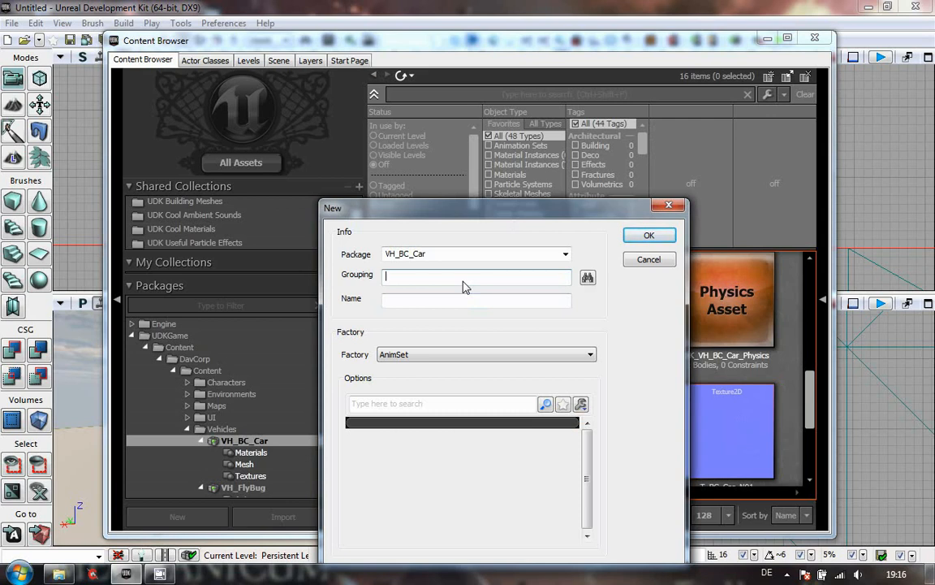
{"action": "type", "text": "Anims"}
{"action": "left_click", "coordinate": [423, 302]}
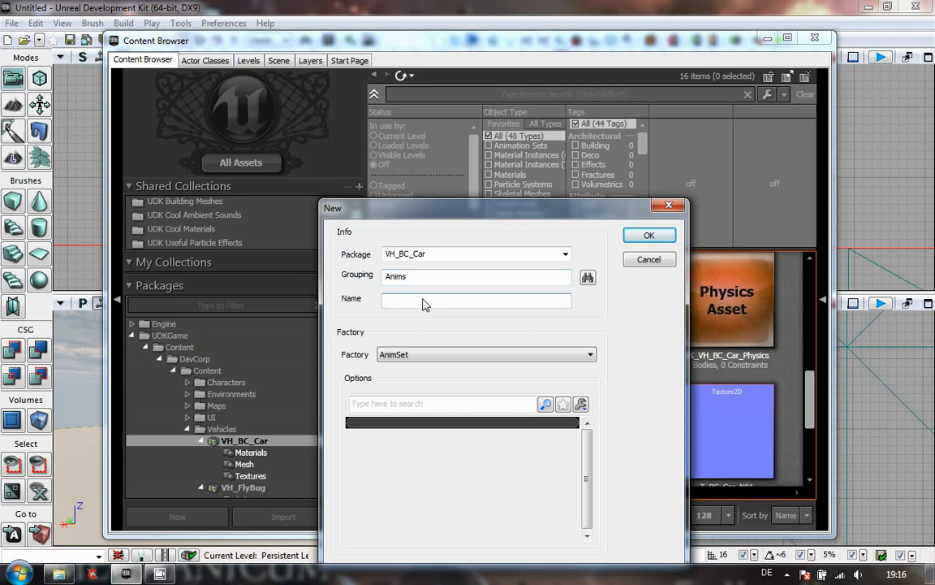
{"action": "type", "text": "AT_VH_BC_Car"}
{"action": "key", "text": "Return"}
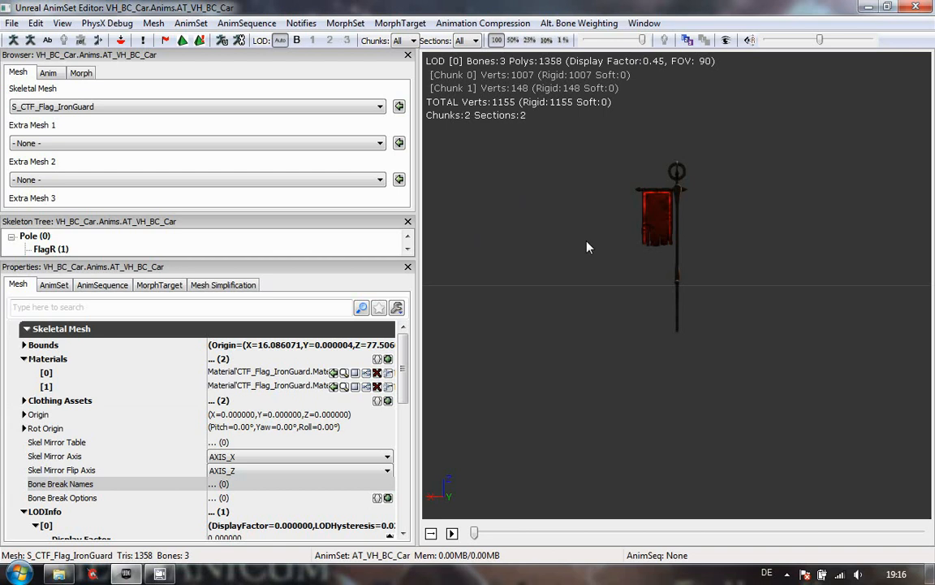
- Close the AnimSet editor and force-delete the AT_VH_BC_Car AnimSet
{"action": "left_click", "coordinate": [916, 8]}
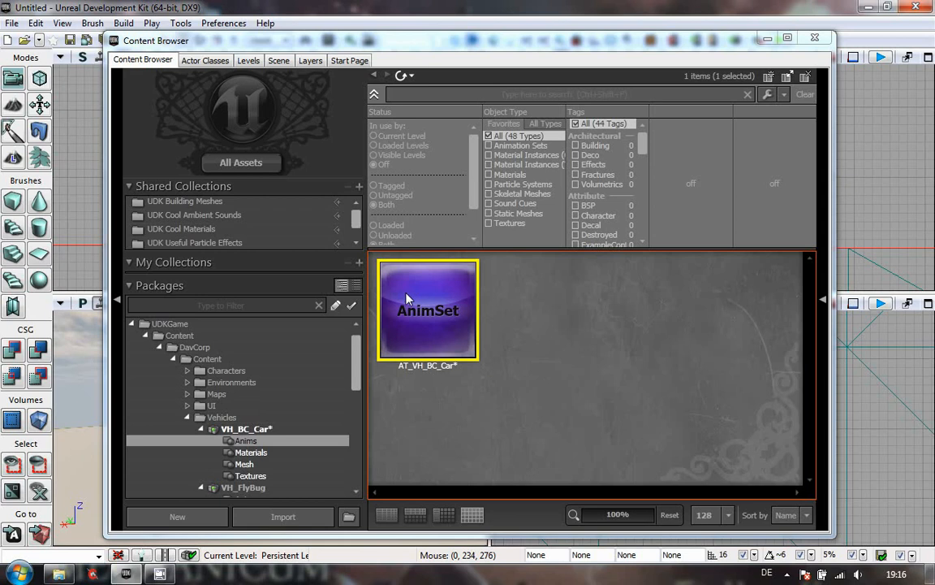
{"action": "mouse_move", "coordinate": [423, 310]}
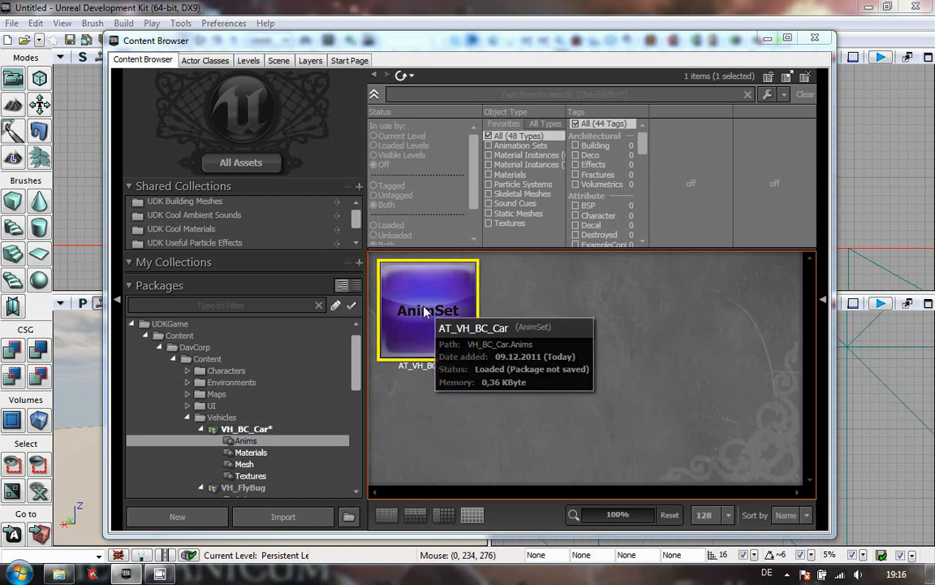
{"action": "right_click", "coordinate": [424, 311]}
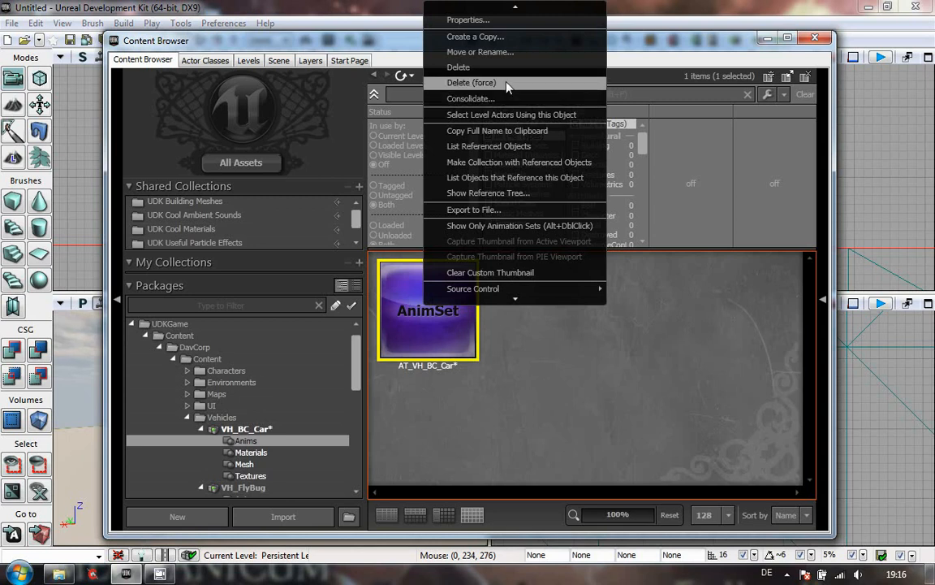
{"action": "left_click", "coordinate": [459, 81]}
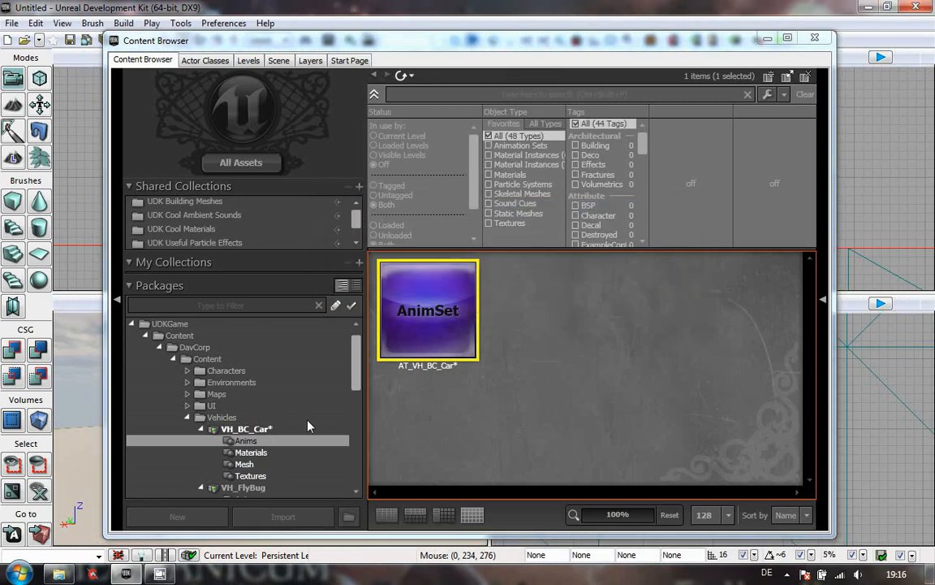
- Create a new AnimTree in package VH_BC_Car with grouping Anims and name AT_VH_BC_Car
{"action": "left_click", "coordinate": [258, 433]}
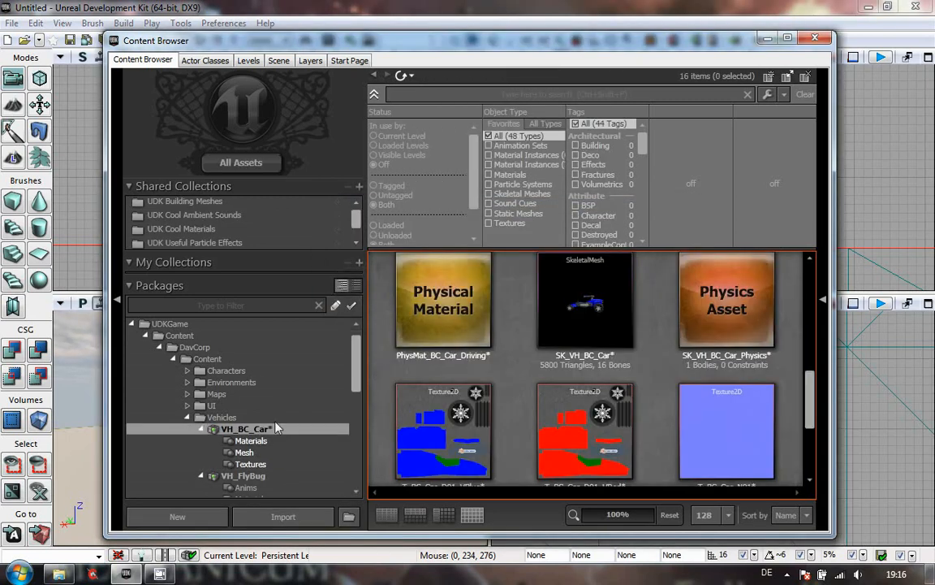
{"action": "right_click", "coordinate": [512, 371]}
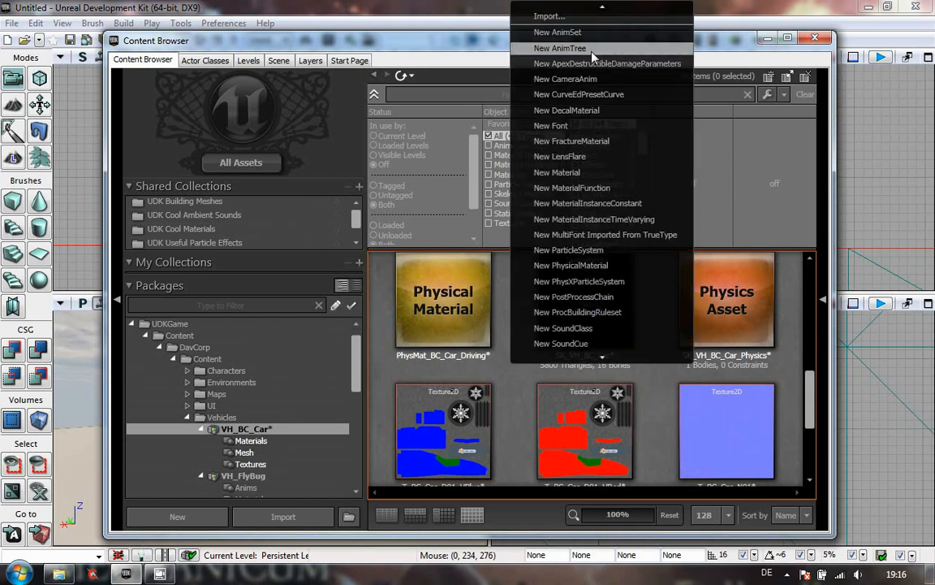
{"action": "left_click", "coordinate": [592, 56]}
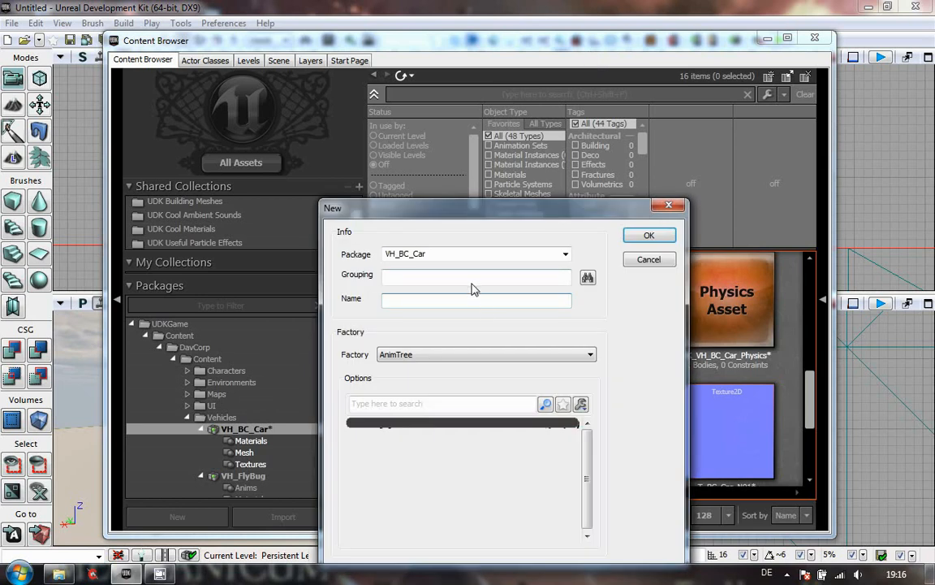
{"action": "left_click", "coordinate": [429, 282]}
{"action": "type", "text": "A"}
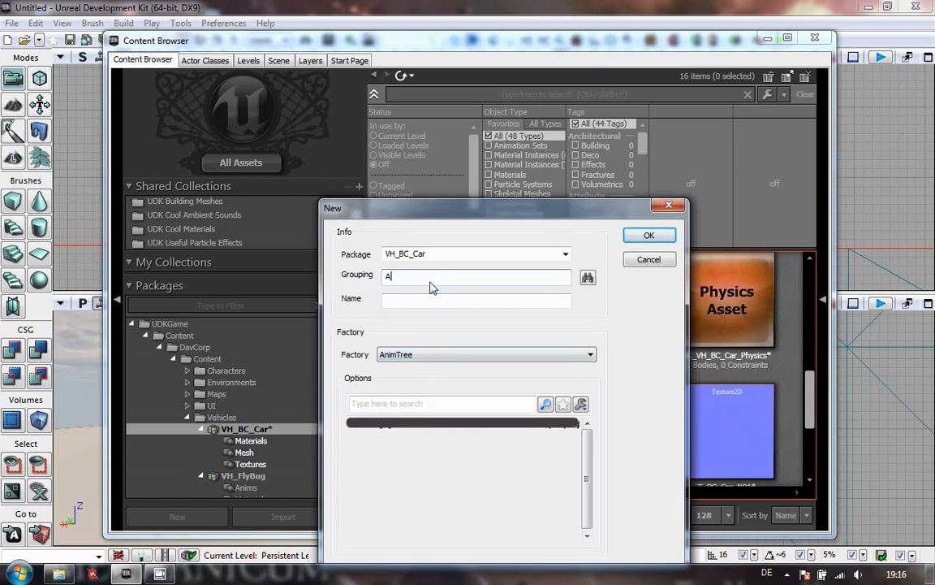
{"action": "type", "text": "nims"}
{"action": "left_click", "coordinate": [405, 304]}
{"action": "type", "text": "A"}
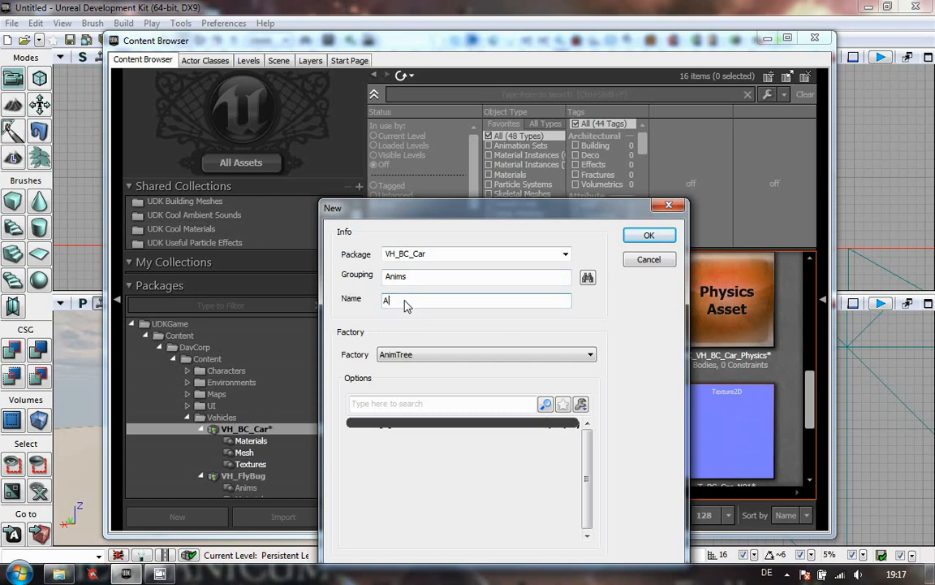
{"action": "type", "text": "T_VH_BC_Car"}
{"action": "left_click", "coordinate": [649, 235]}
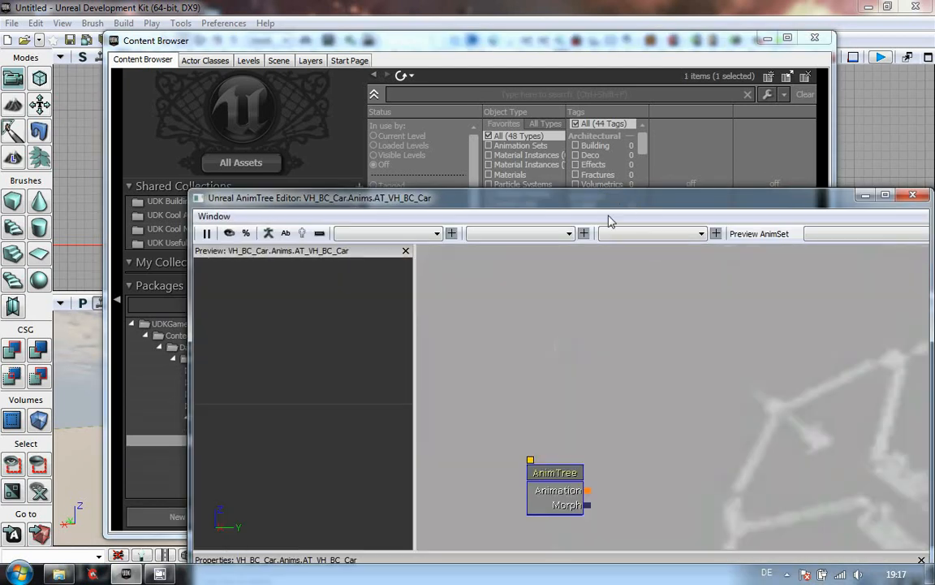
- Move the AnimTree root node higher up in the AnimTree editor graph
{"action": "left_click_drag", "start_coordinate": [611, 207], "coordinate": [546, 72]}
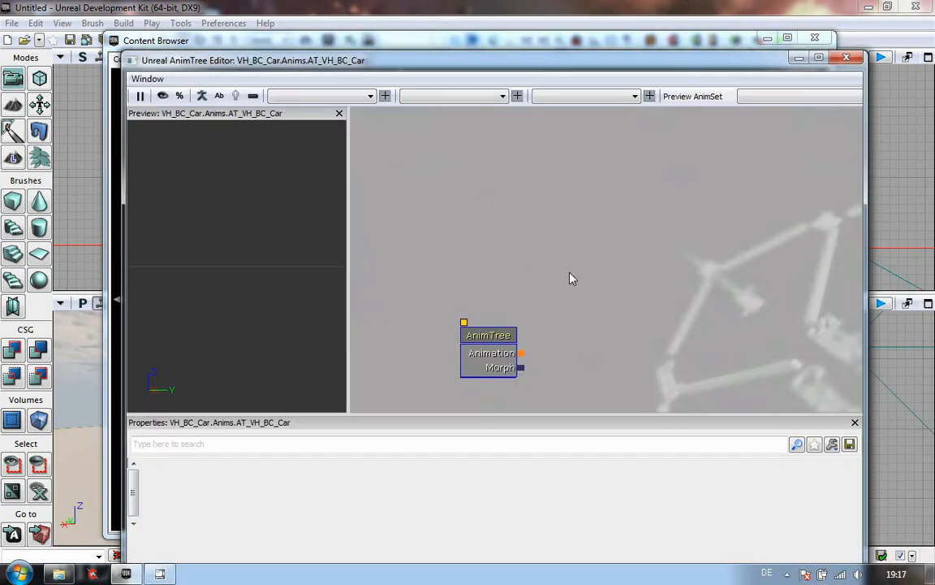
{"action": "left_click", "coordinate": [491, 355]}
{"action": "left_click_drag", "start_coordinate": [491, 355], "coordinate": [474, 229]}
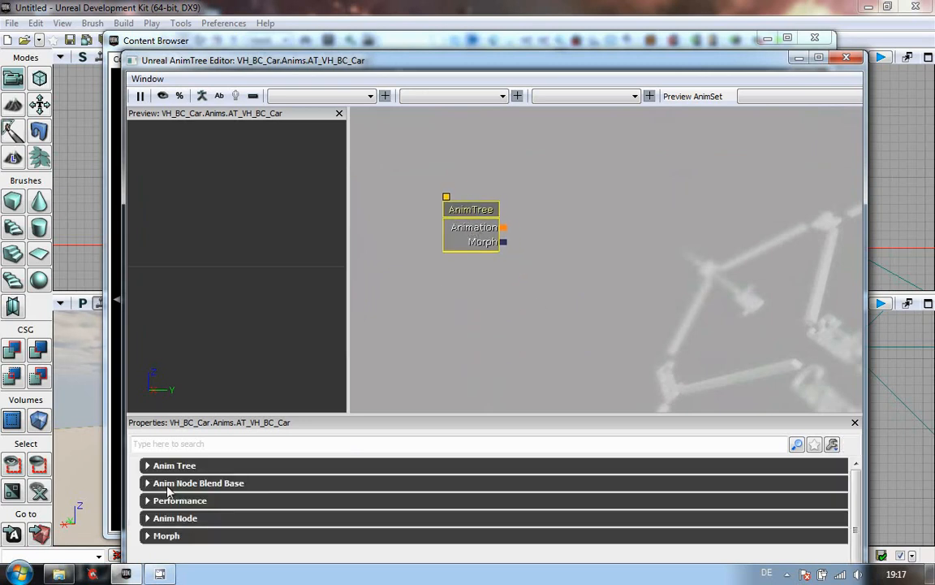
- Expand the Anim Tree property category and enlarge the properties panel
{"action": "left_click", "coordinate": [147, 465]}
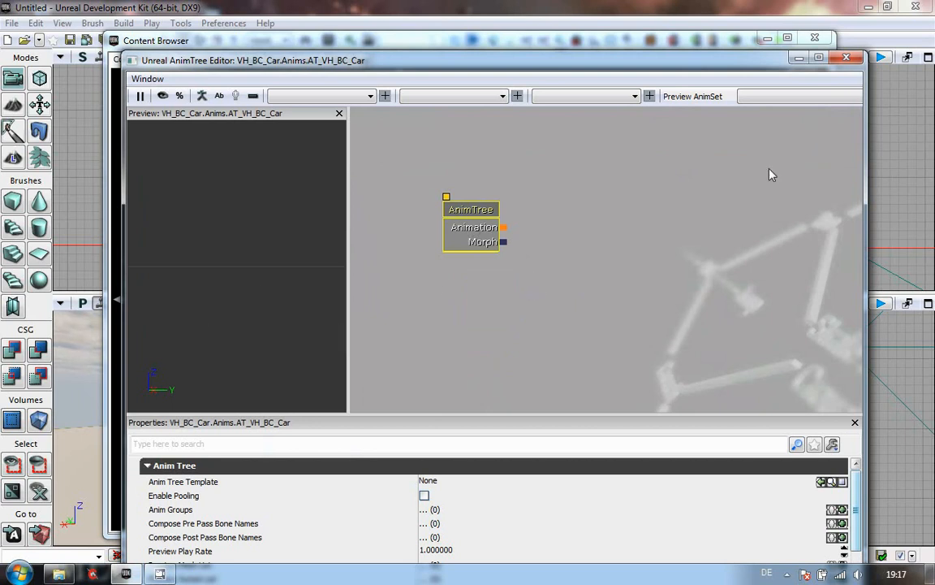
{"action": "left_click", "coordinate": [148, 465]}
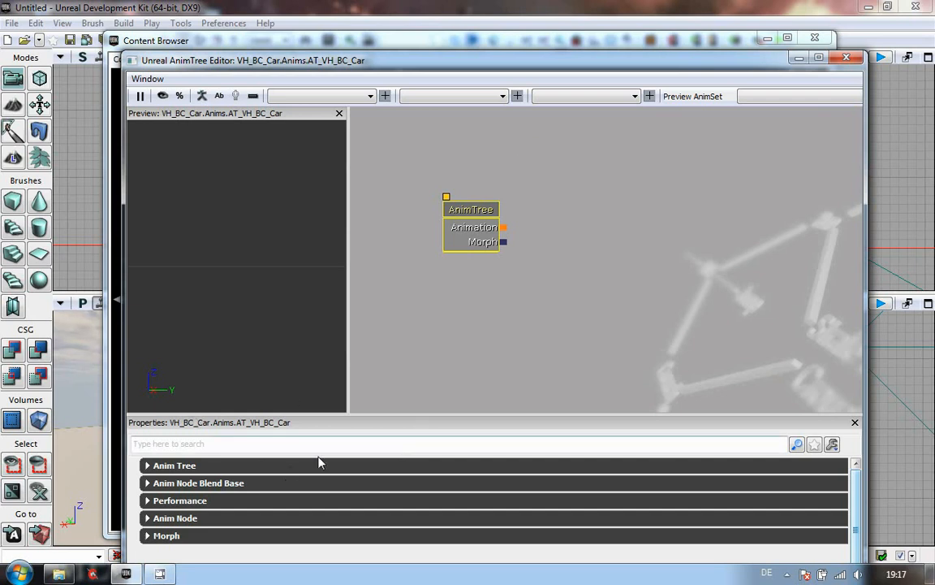
{"action": "left_click", "coordinate": [147, 466]}
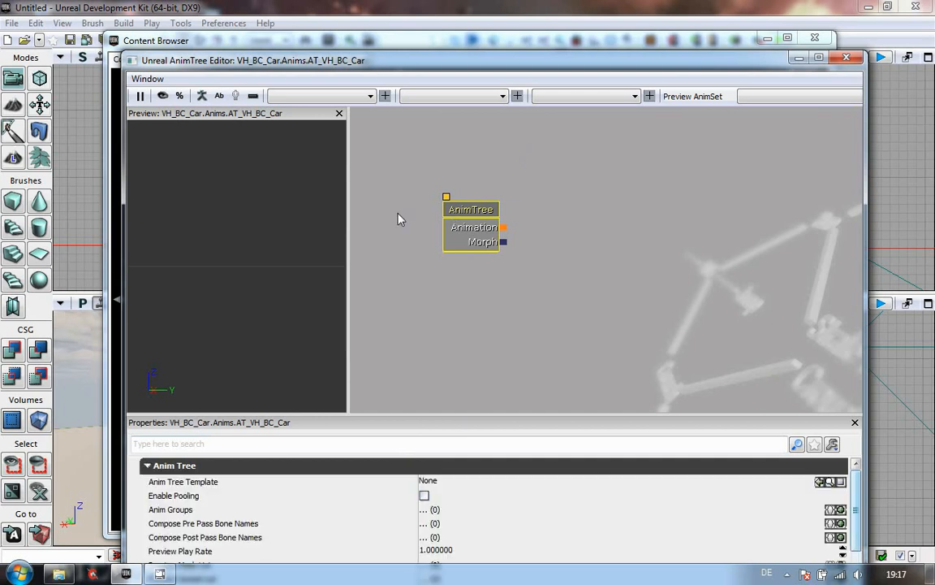
{"action": "left_click_drag", "start_coordinate": [398, 60], "coordinate": [337, 27]}
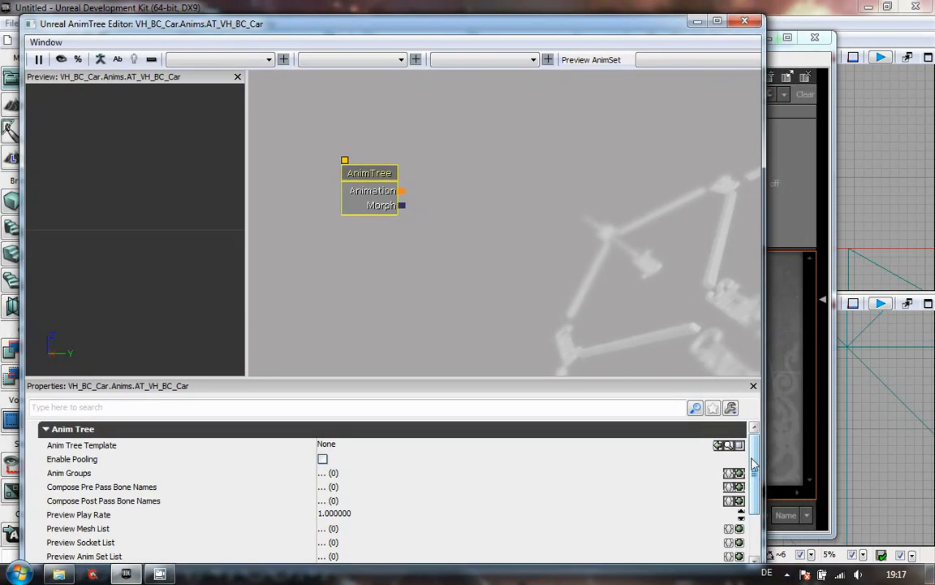
{"action": "left_click_drag", "start_coordinate": [570, 383], "coordinate": [549, 310]}
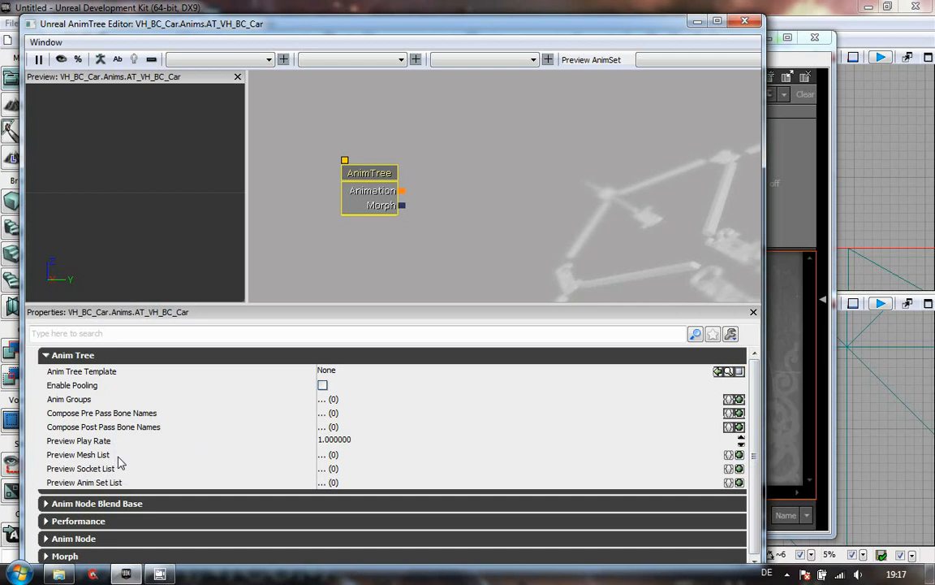
- Add a new entry to the Preview Mesh List and expand it
{"action": "left_click", "coordinate": [739, 456]}
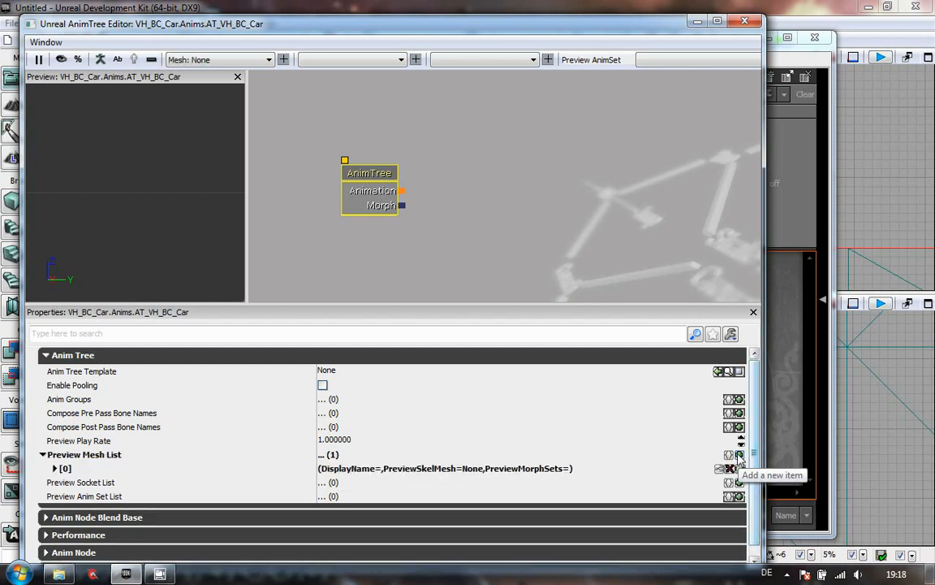
{"action": "left_click", "coordinate": [55, 469]}
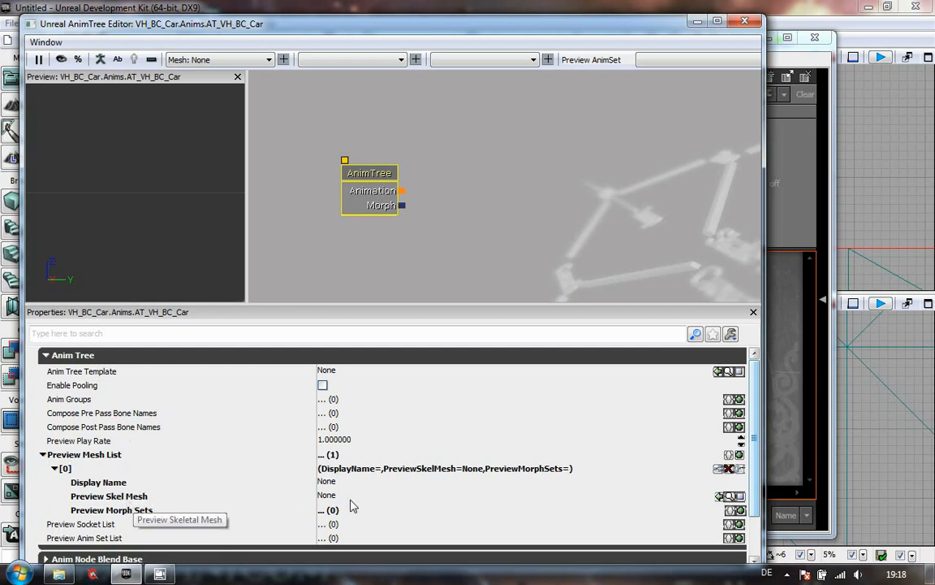
- Select the SK_VH_BC_Car skeletal mesh in the Mesh group and assign it as the entry's Preview Skel Mesh
{"action": "left_click", "coordinate": [792, 444]}
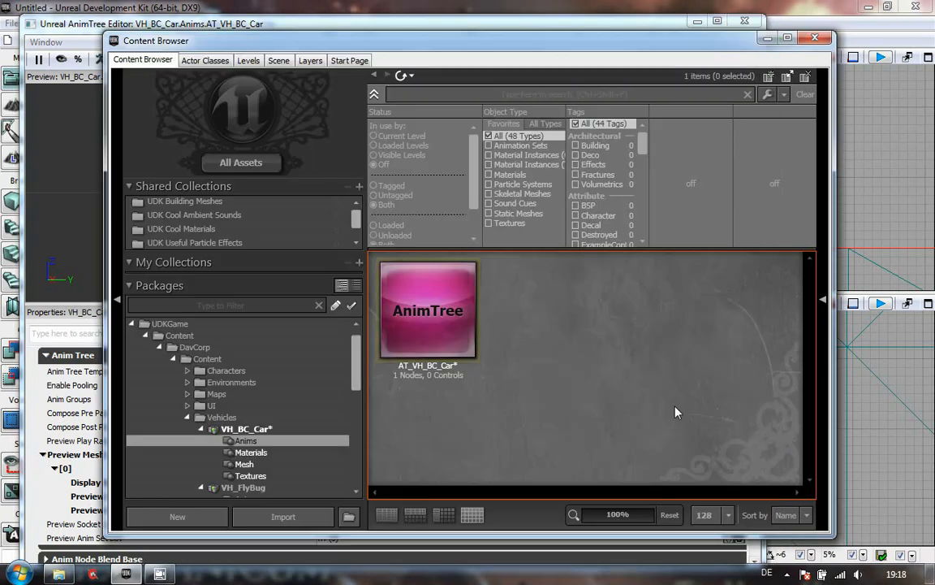
{"action": "left_click", "coordinate": [247, 464]}
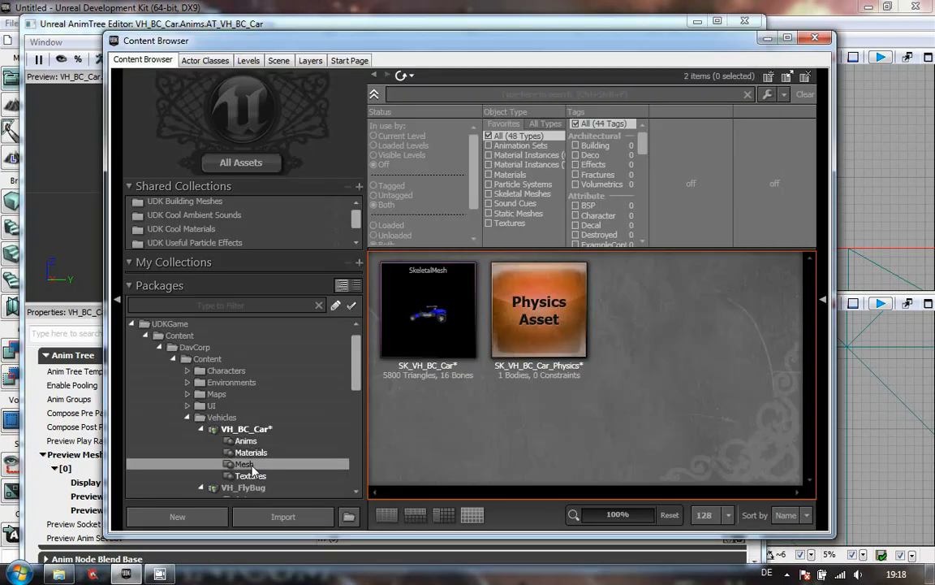
{"action": "left_click", "coordinate": [444, 325]}
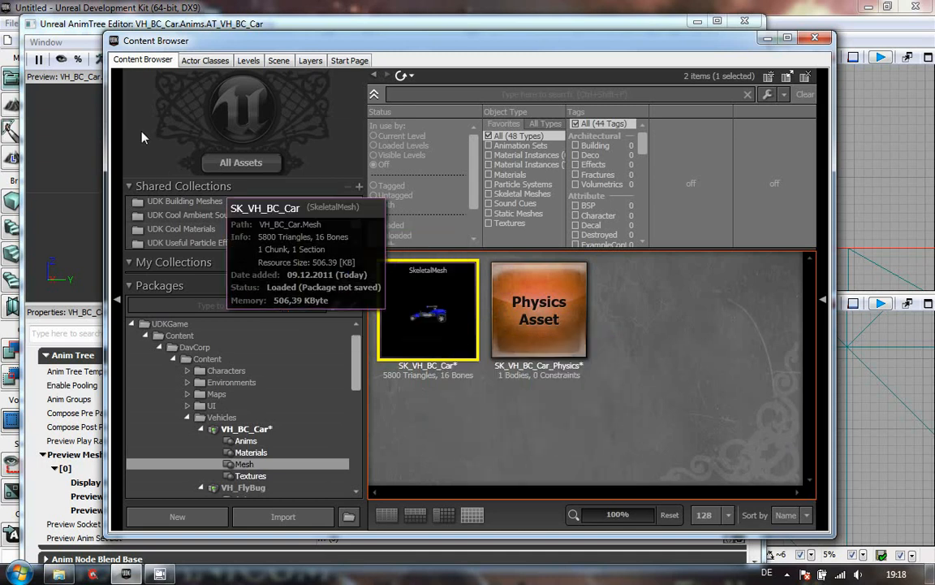
{"action": "left_click", "coordinate": [78, 37]}
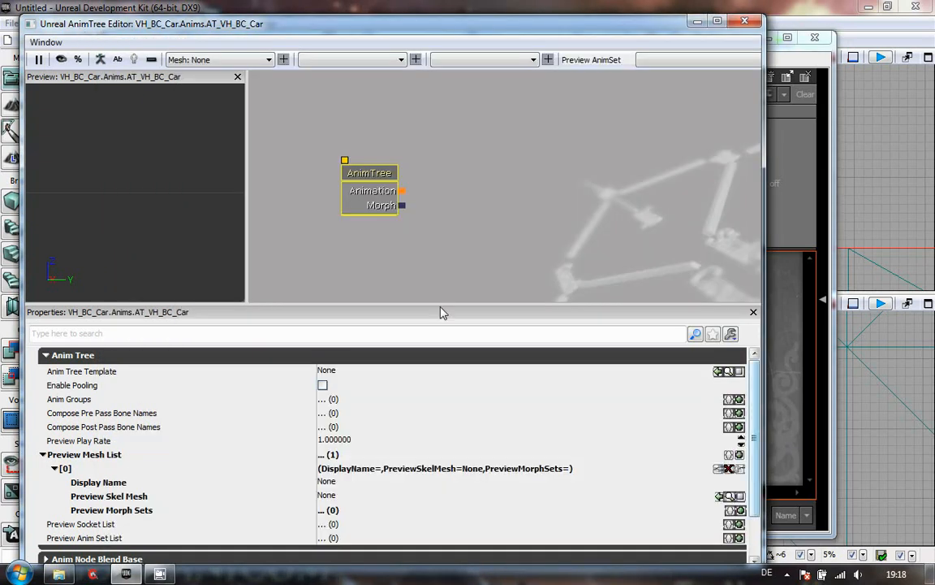
{"action": "left_click", "coordinate": [719, 496]}
{"action": "left_click_drag", "start_coordinate": [91, 222], "coordinate": [1, 138]}
{"action": "left_click_drag", "start_coordinate": [97, 197], "coordinate": [103, 173]}
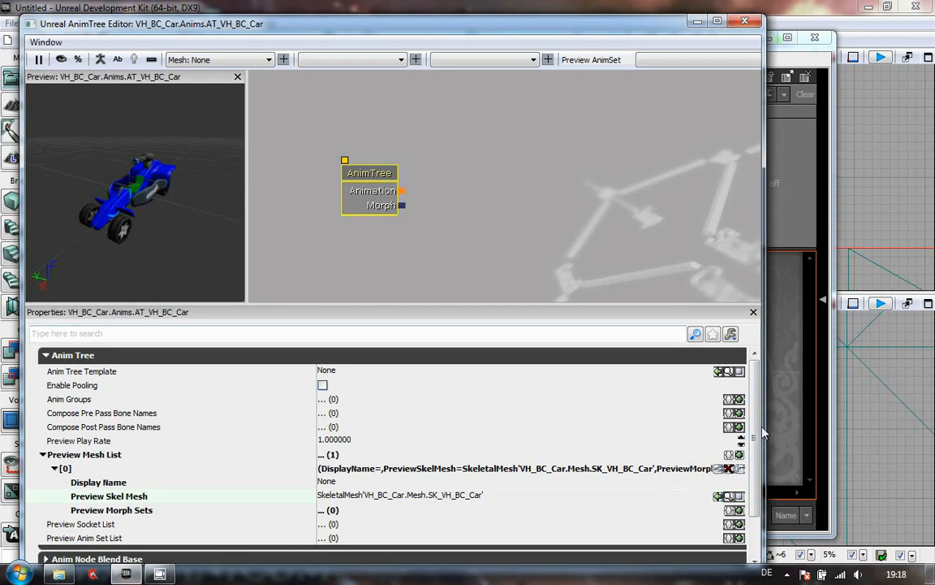
{"action": "scroll", "coordinate": [756, 493], "scroll_direction": "down", "scroll_amount": 2}
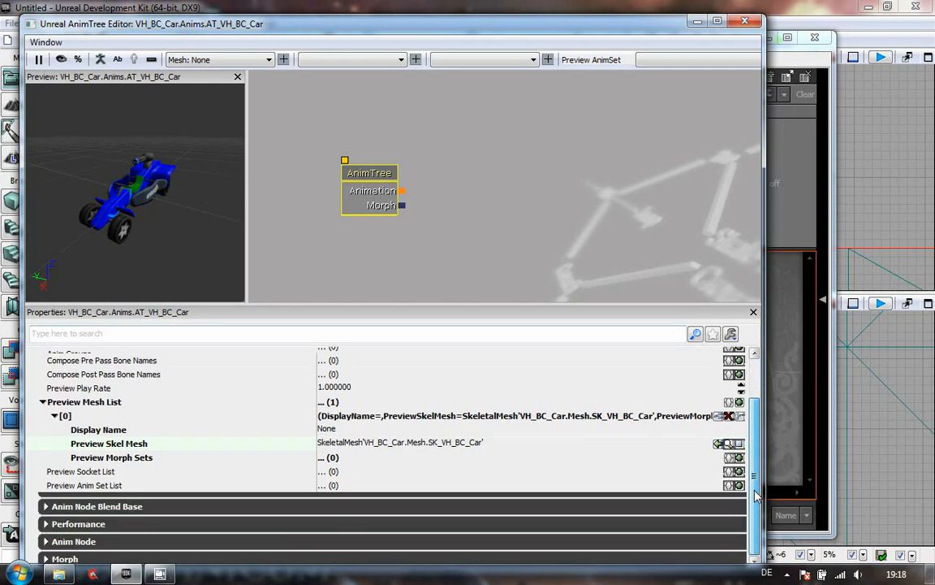
{"action": "scroll", "coordinate": [682, 443], "scroll_direction": "up", "scroll_amount": 2}
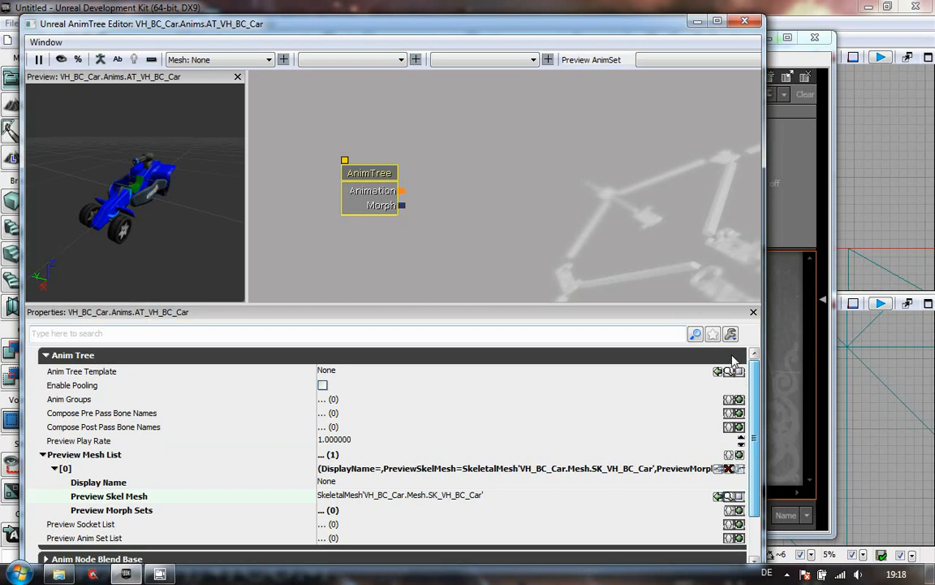
- Collapse the Anim Tree property category and shrink the properties panel to enlarge the preview
{"action": "left_click", "coordinate": [47, 355]}
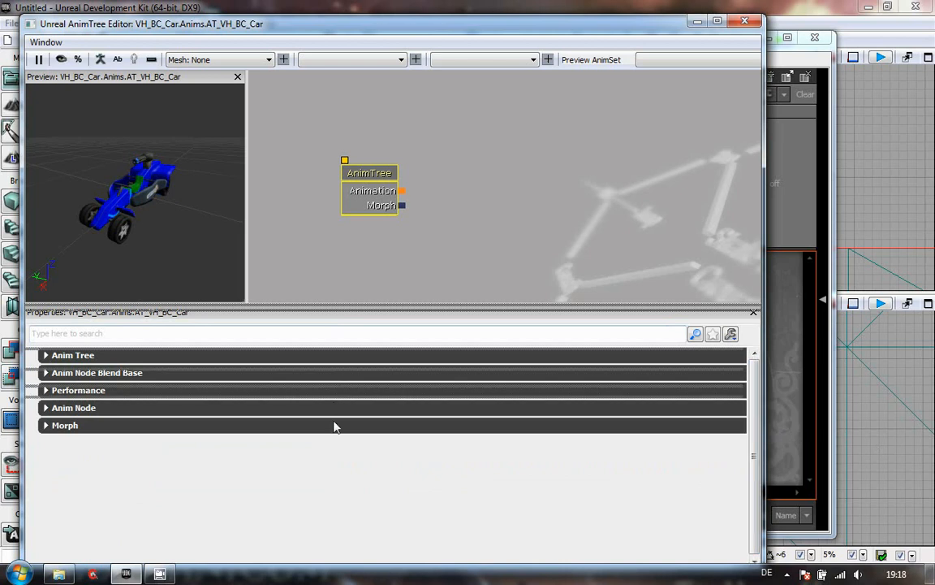
{"action": "left_click_drag", "start_coordinate": [335, 426], "coordinate": [334, 424]}
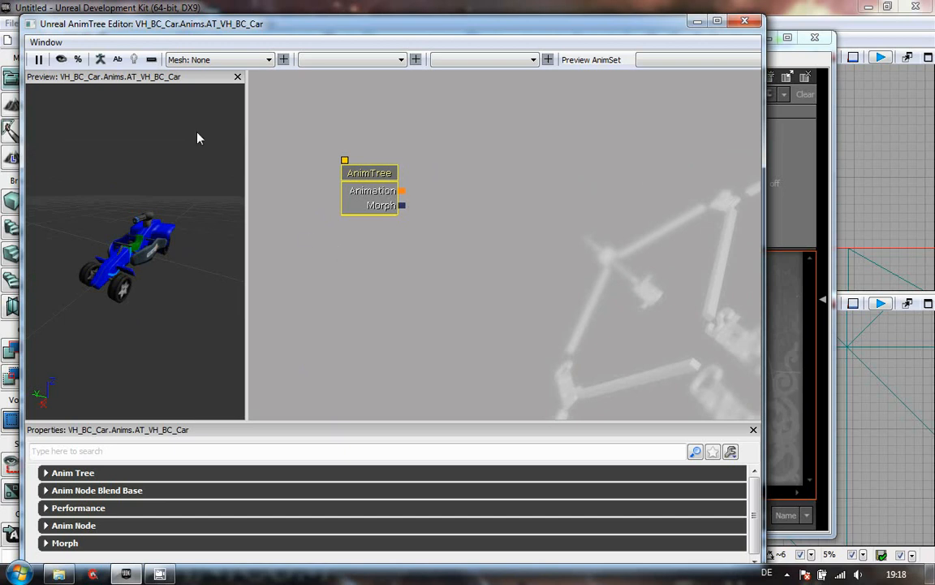
- Show the bone names on the car in the preview to inspect its skeleton, then hide them again
{"action": "left_click", "coordinate": [118, 60]}
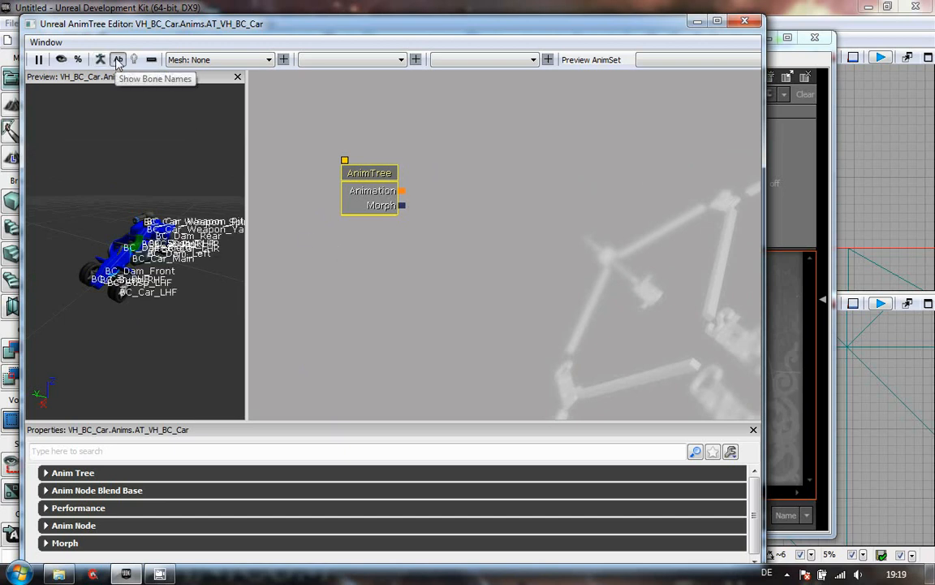
{"action": "left_click_drag", "start_coordinate": [183, 322], "coordinate": [247, 406]}
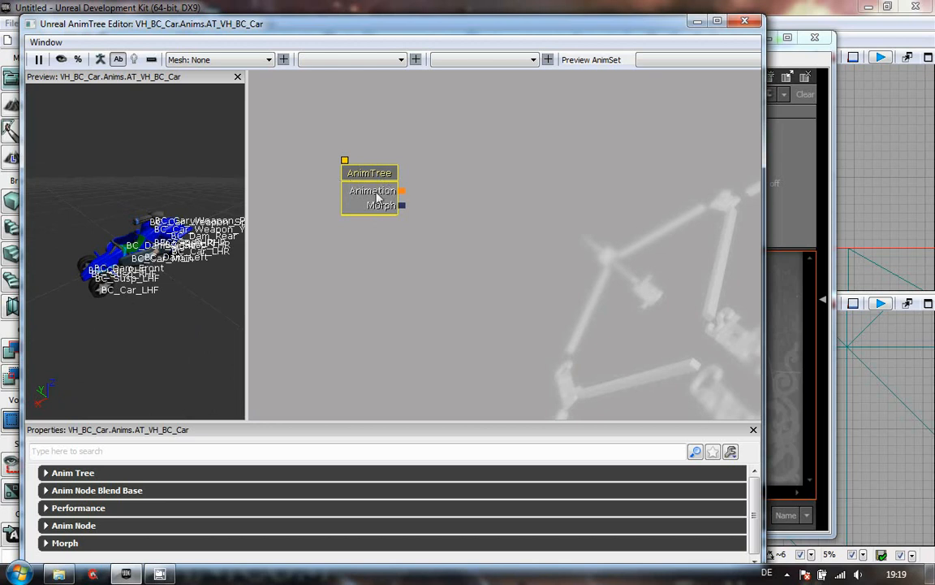
{"action": "left_click", "coordinate": [118, 60]}
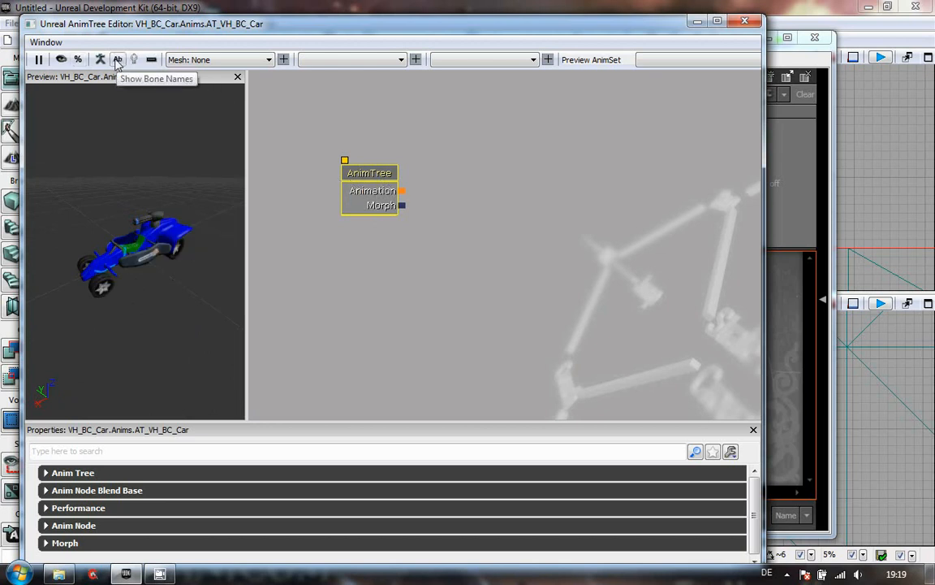
- Add a SkelControl chain to the AnimTree node for the BC_Car_Main bone
{"action": "right_click", "coordinate": [367, 172]}
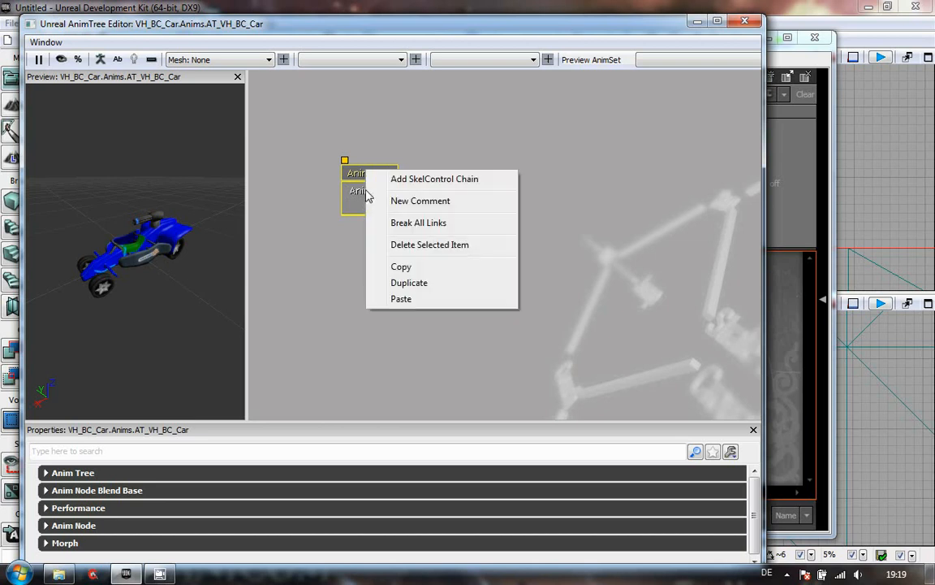
{"action": "left_click", "coordinate": [455, 180]}
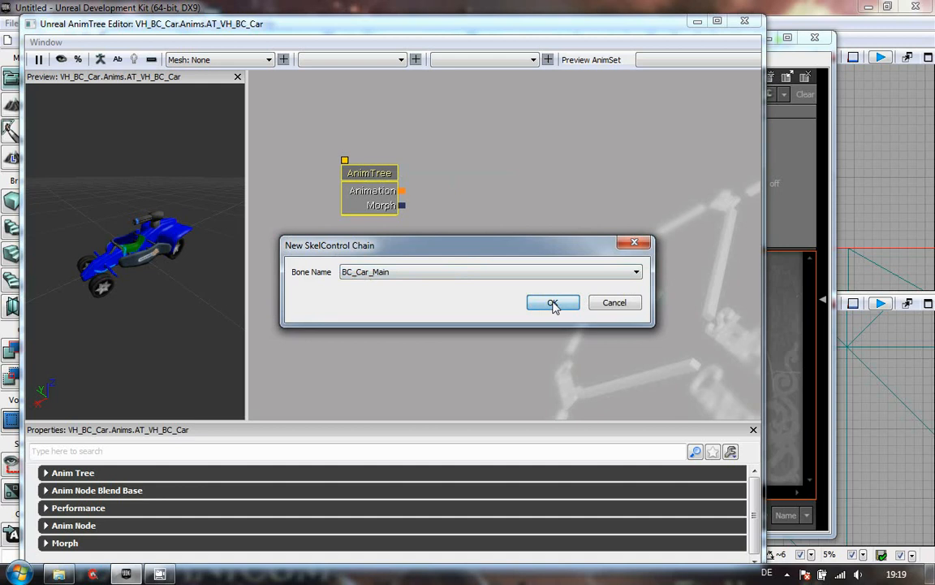
{"action": "left_click", "coordinate": [553, 304]}
- Add SkelControl chains for the four wheel bones BC_Car_LHF, BC_Car_RHF, BC_Car_LHR and BC_Car_RHR
{"action": "right_click", "coordinate": [383, 187]}
{"action": "left_click", "coordinate": [448, 179]}
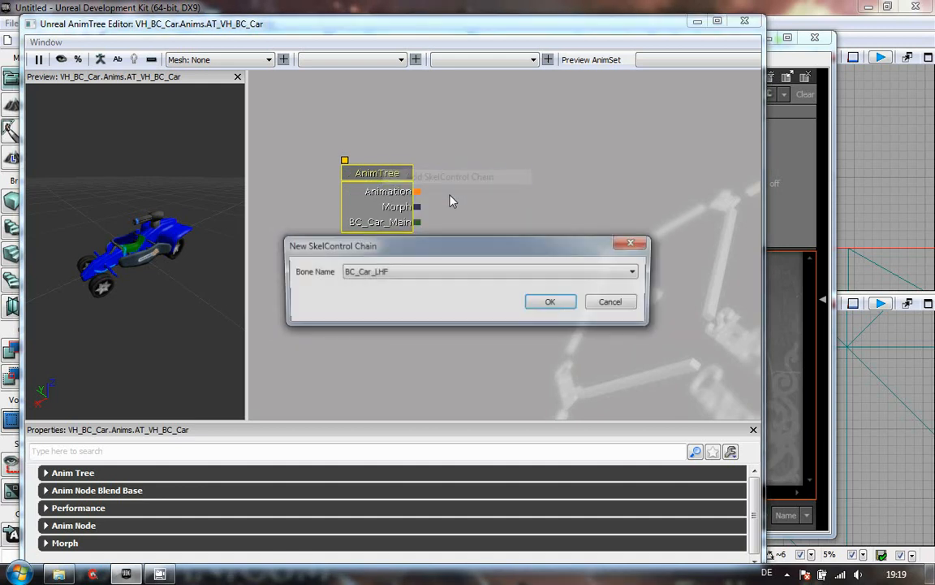
{"action": "left_click", "coordinate": [541, 300]}
{"action": "right_click", "coordinate": [396, 183]}
{"action": "left_click", "coordinate": [445, 189]}
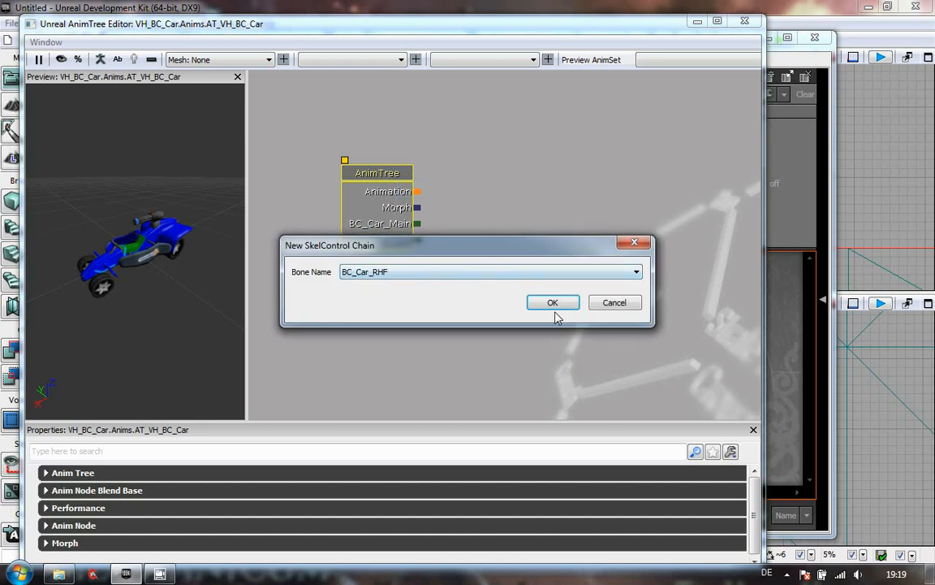
{"action": "left_click", "coordinate": [552, 303]}
{"action": "right_click", "coordinate": [398, 189]}
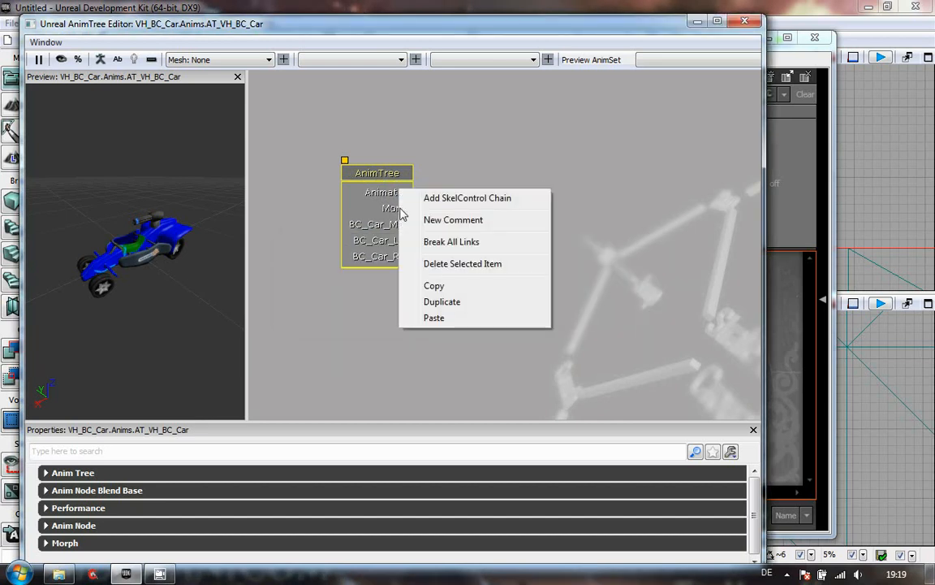
{"action": "left_click", "coordinate": [465, 199]}
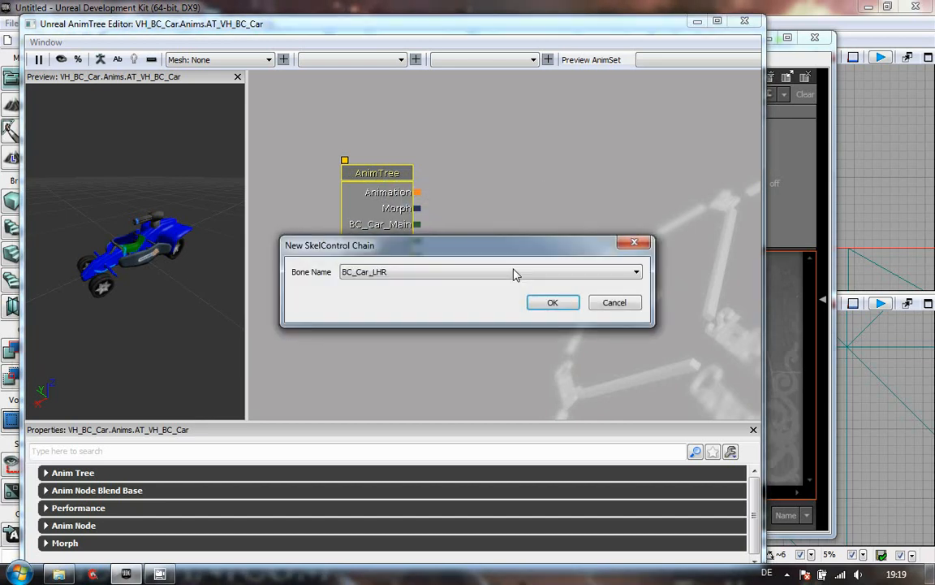
{"action": "key", "text": "Return"}
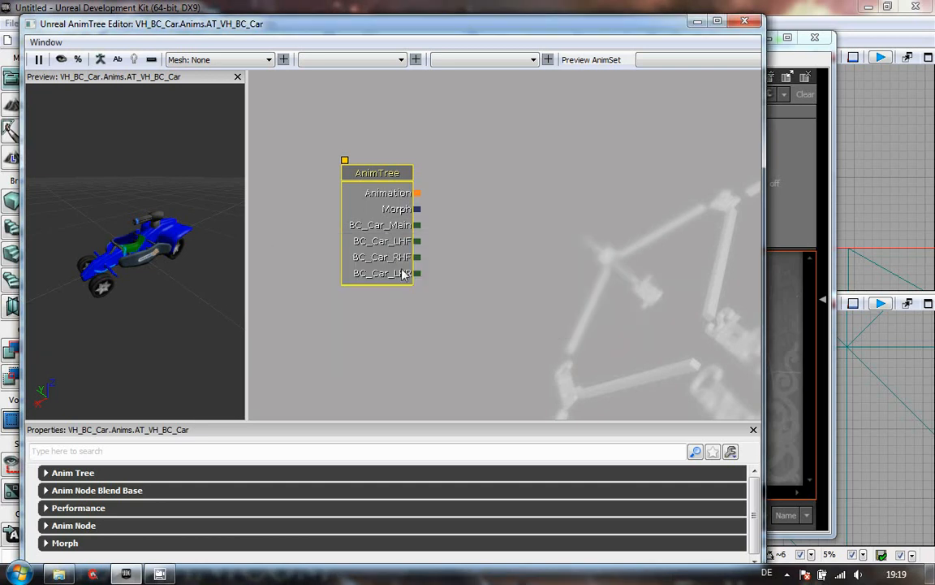
{"action": "right_click", "coordinate": [377, 208]}
{"action": "left_click", "coordinate": [449, 199]}
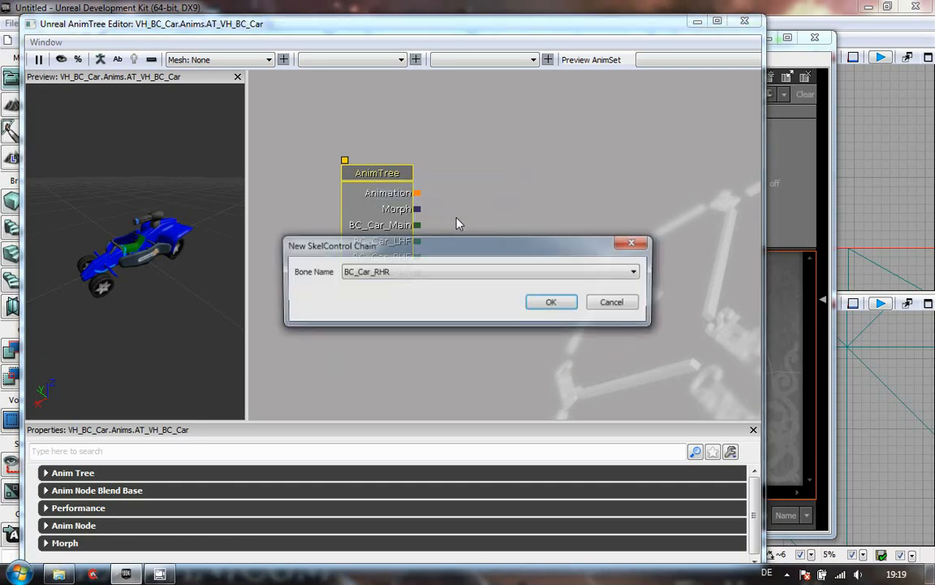
{"action": "left_click", "coordinate": [542, 302]}
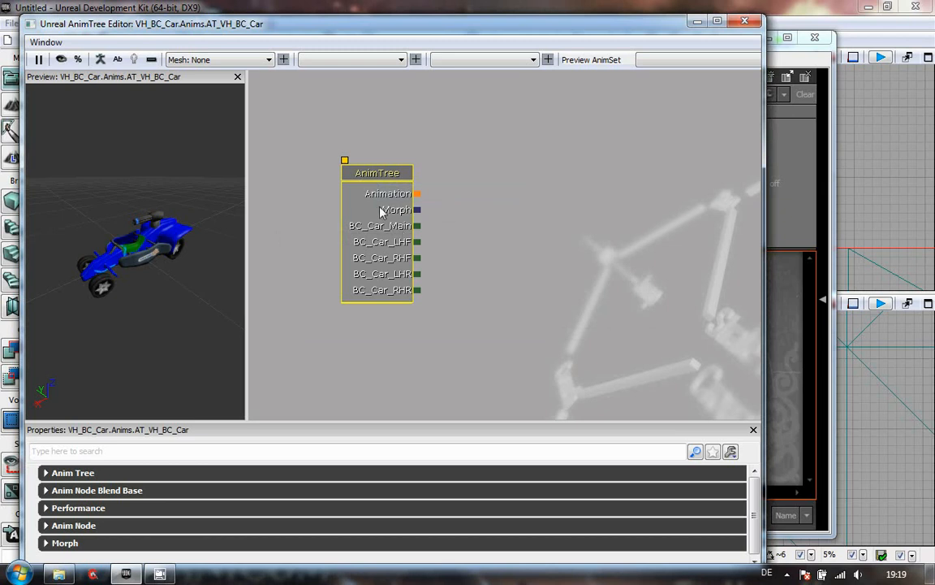
- Add SkelControl chains for the BC_Car_Weapon_Yaw and BC_Car_Weapon_Pitch bones
{"action": "right_click", "coordinate": [371, 186]}
{"action": "left_click", "coordinate": [441, 195]}
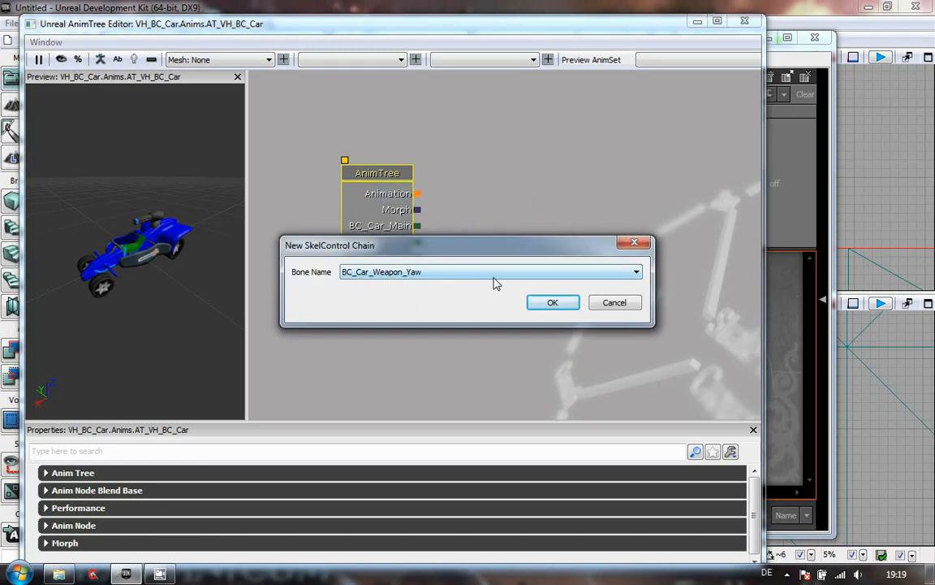
{"action": "left_click", "coordinate": [627, 275]}
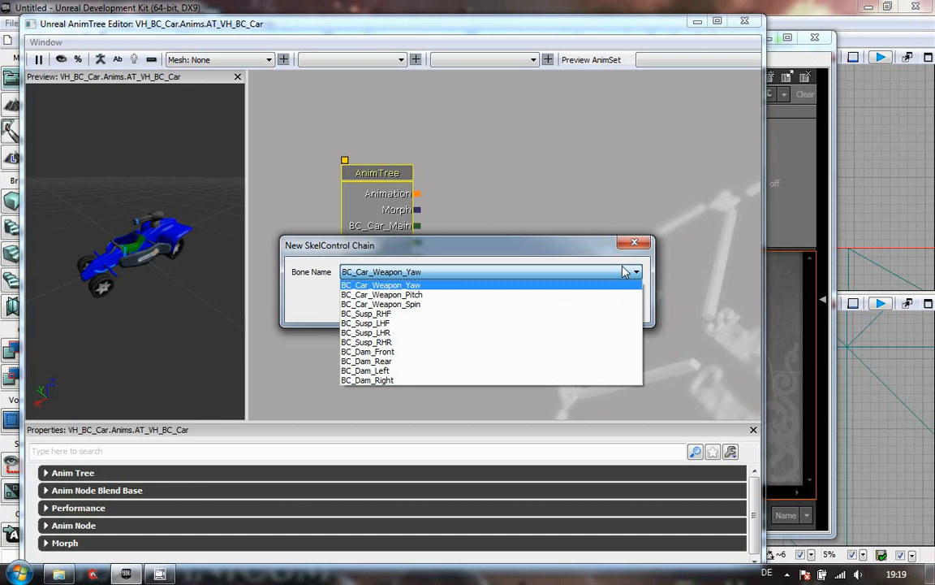
{"action": "left_click", "coordinate": [557, 276]}
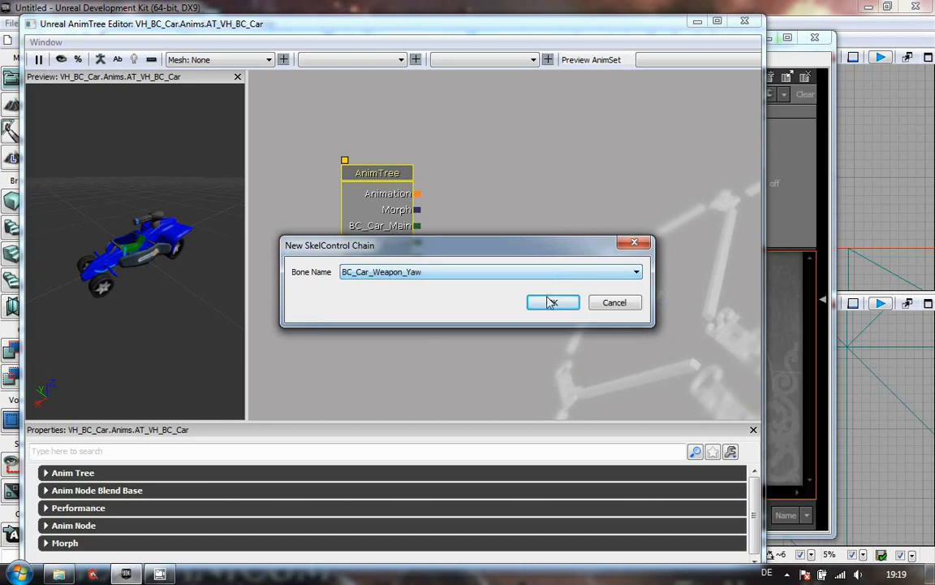
{"action": "left_click", "coordinate": [553, 302]}
{"action": "right_click", "coordinate": [428, 192]}
{"action": "left_click", "coordinate": [475, 213]}
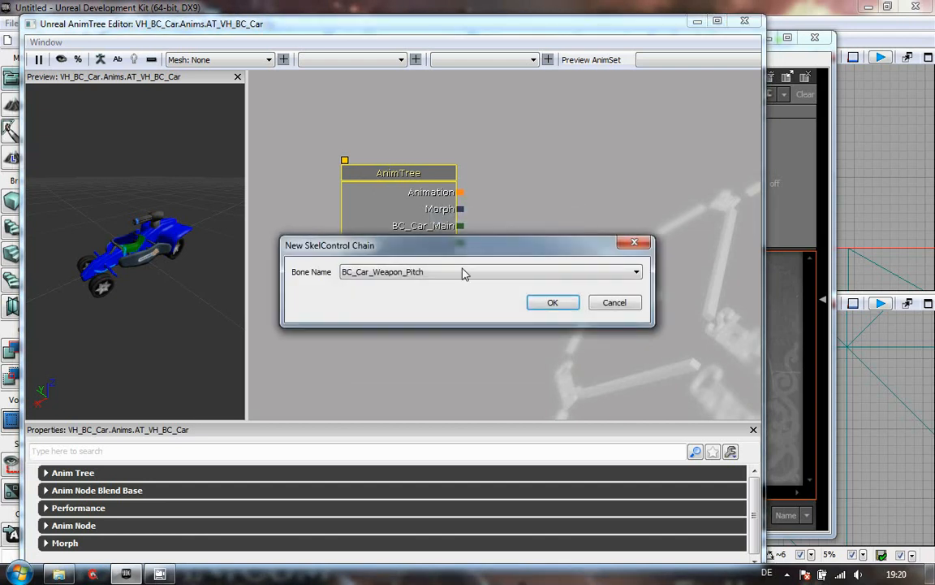
{"action": "left_click", "coordinate": [551, 301]}
- Add SkelControl chains for the BC_Susp_RHF and BC_Susp_LHF suspension bones
{"action": "right_click", "coordinate": [429, 213]}
{"action": "left_click", "coordinate": [479, 198]}
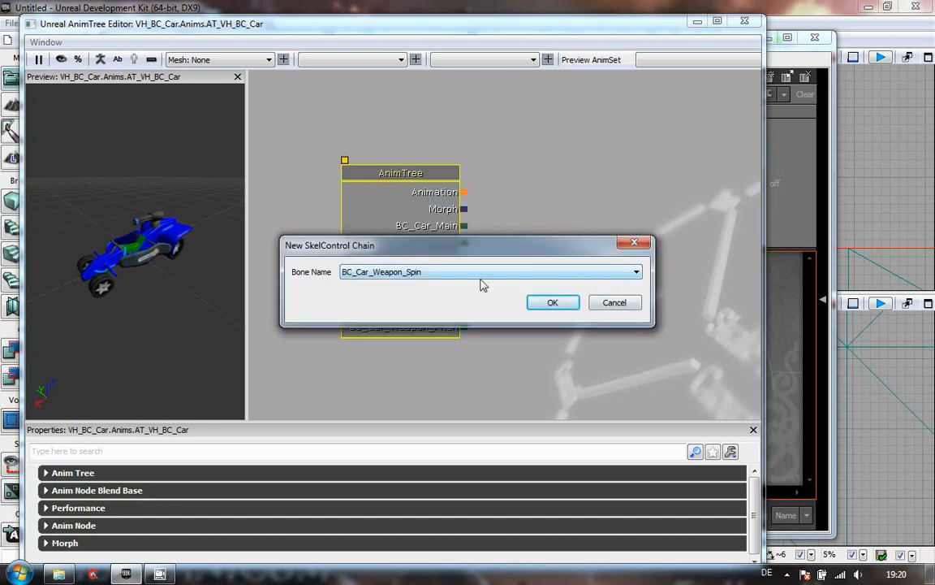
{"action": "left_click", "coordinate": [637, 273]}
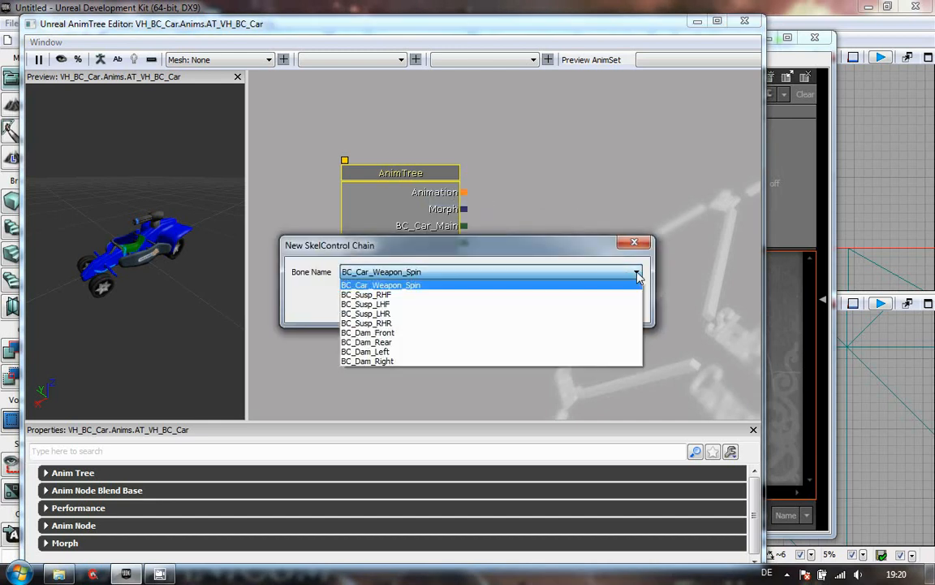
{"action": "left_click", "coordinate": [609, 318]}
{"action": "left_click", "coordinate": [560, 307]}
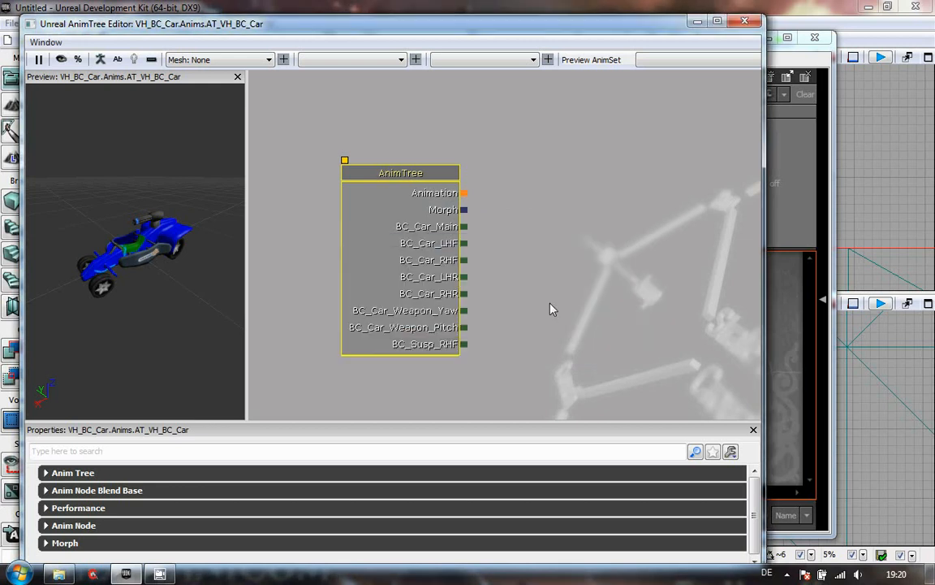
{"action": "right_click", "coordinate": [428, 238]}
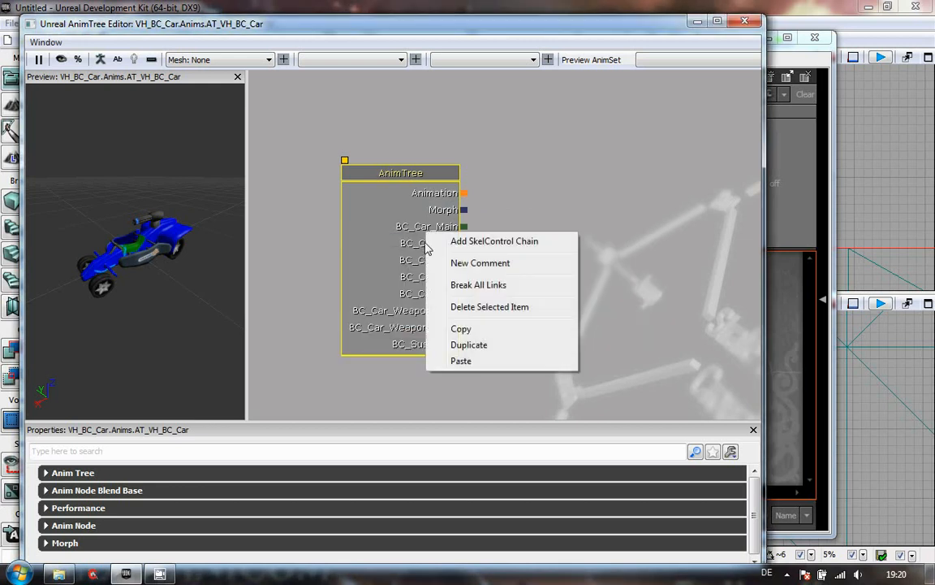
{"action": "left_click", "coordinate": [503, 242]}
{"action": "left_click", "coordinate": [569, 276]}
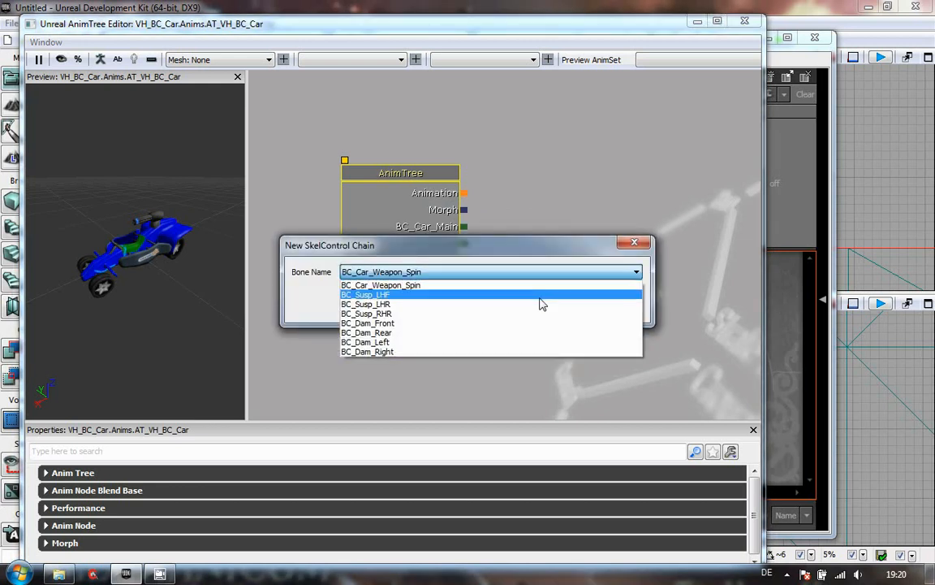
{"action": "left_click", "coordinate": [540, 297]}
{"action": "left_click", "coordinate": [567, 307]}
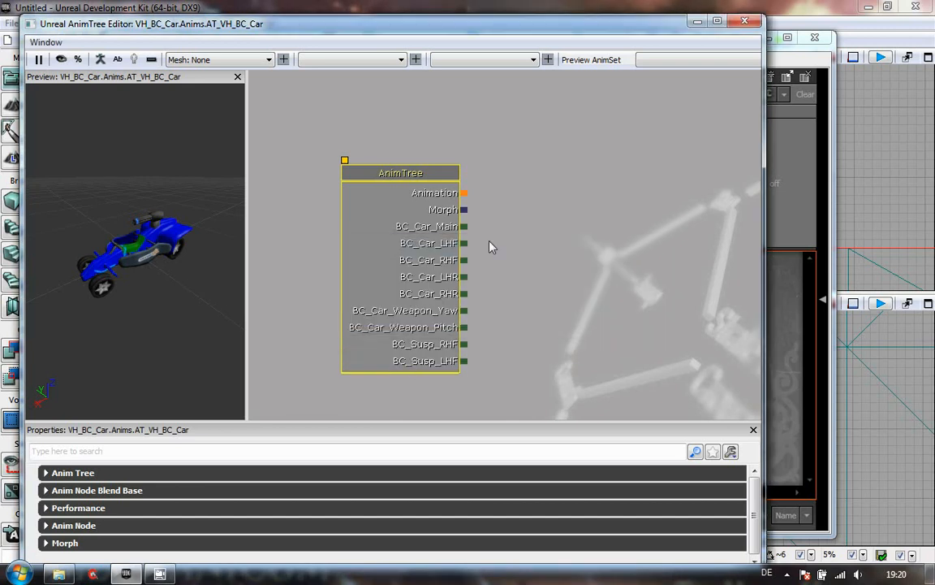
- Add SkelControl chains for the BC_Susp_LHR and BC_Susp_RHR suspension bones
{"action": "right_click", "coordinate": [437, 209]}
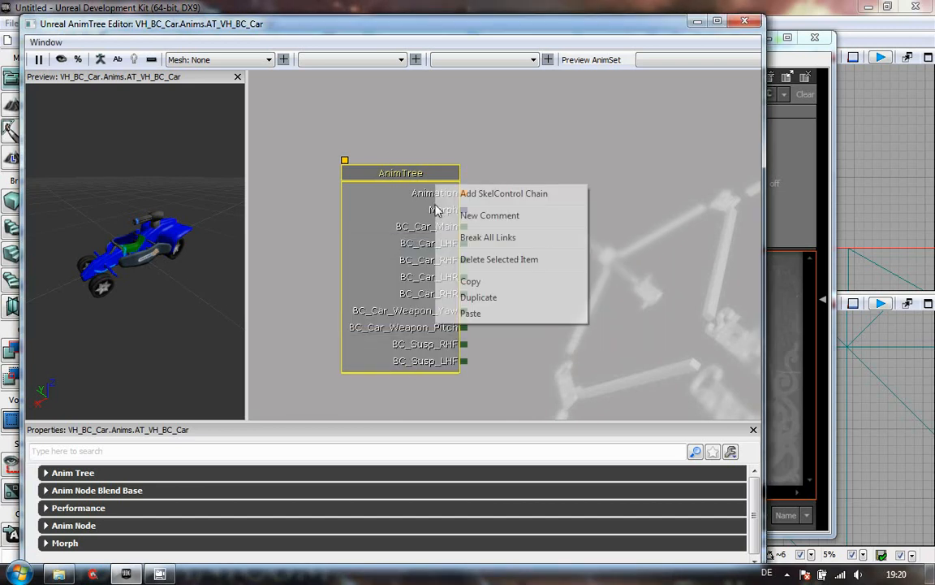
{"action": "left_click", "coordinate": [487, 194]}
{"action": "left_click", "coordinate": [591, 274]}
{"action": "left_click", "coordinate": [526, 297]}
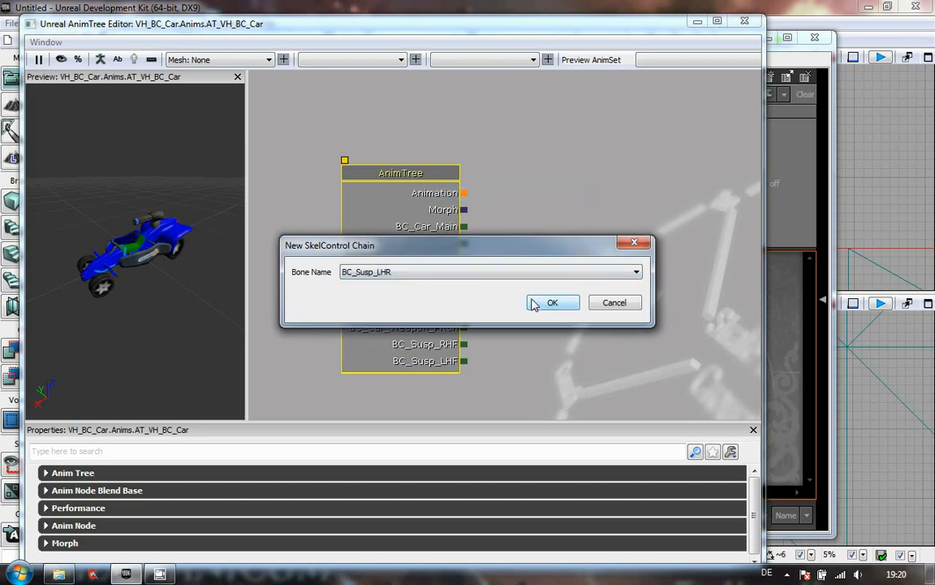
{"action": "left_click", "coordinate": [551, 304]}
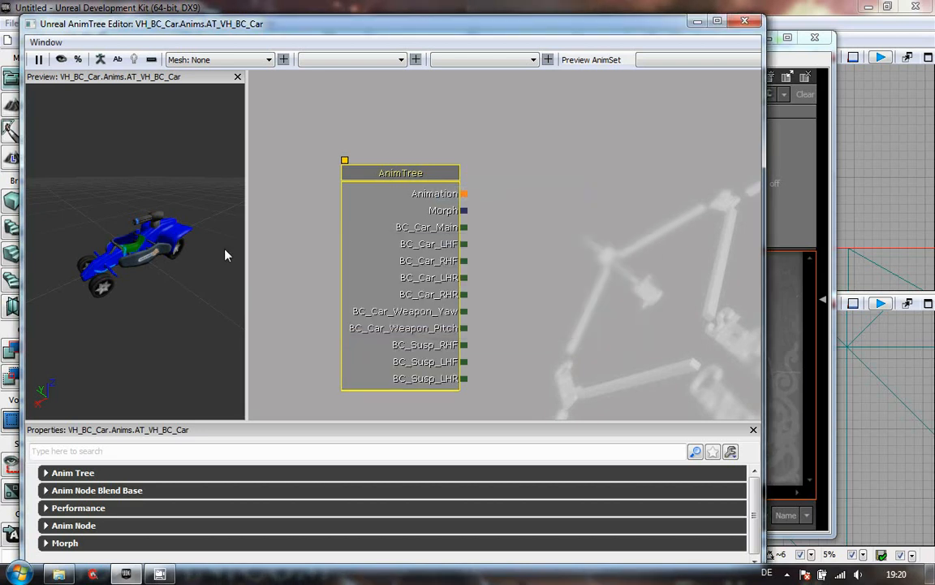
{"action": "right_click", "coordinate": [429, 197]}
{"action": "left_click", "coordinate": [480, 205]}
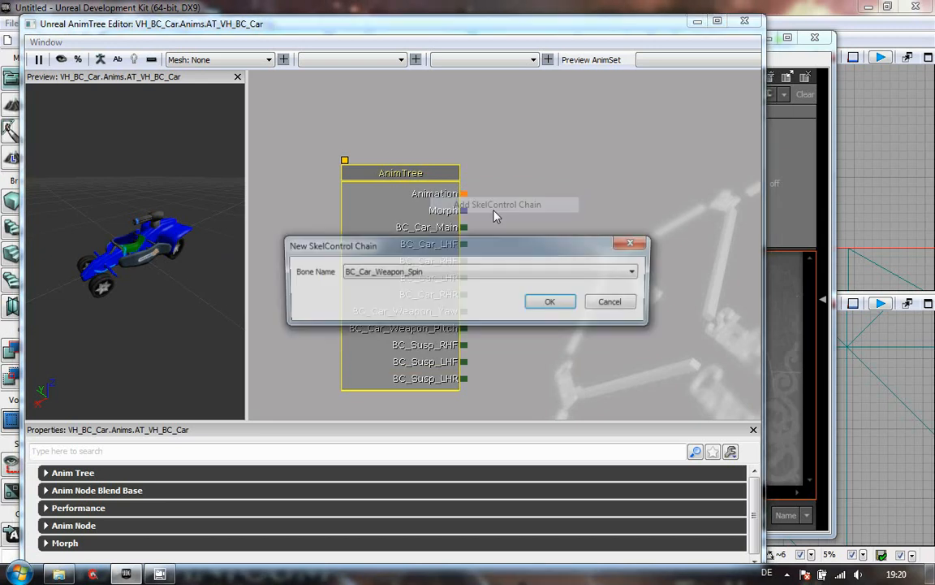
{"action": "left_click", "coordinate": [504, 272]}
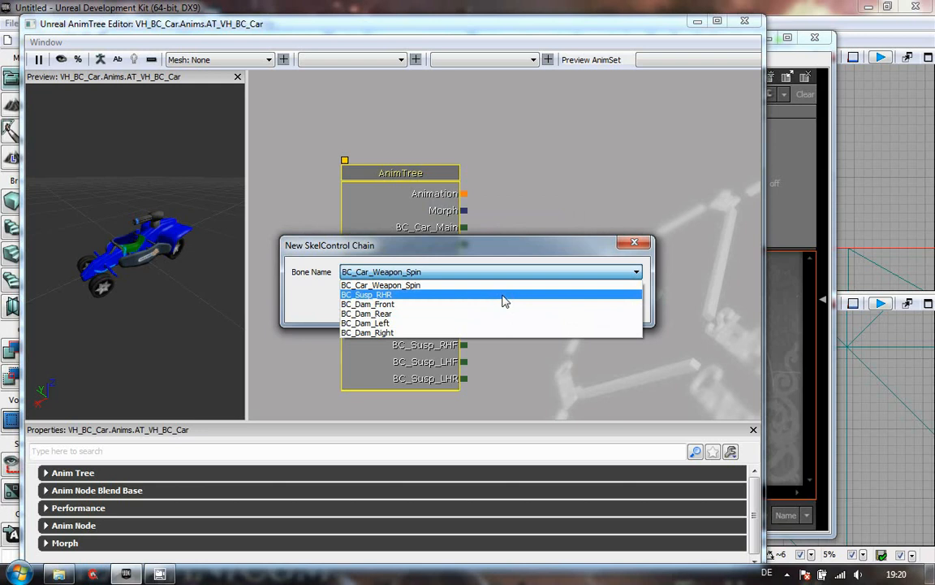
{"action": "left_click", "coordinate": [503, 295]}
{"action": "left_click", "coordinate": [557, 304]}
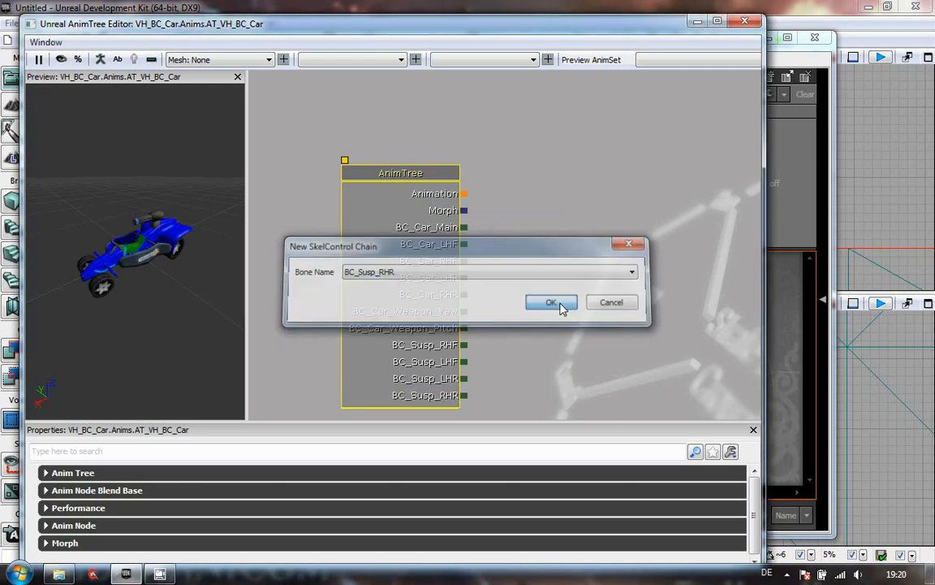
- Orbit and zoom the preview viewport to inspect the car model from different angles
{"action": "left_click_drag", "start_coordinate": [92, 298], "coordinate": [89, 252]}
{"action": "scroll", "coordinate": [83, 226], "scroll_direction": "up", "scroll_amount": 5}
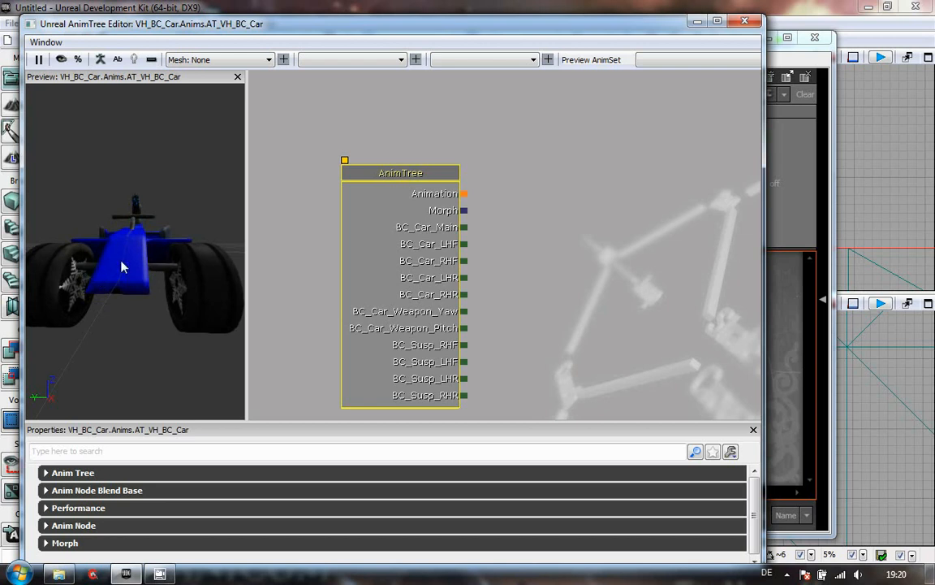
{"action": "mouse_move", "coordinate": [91, 305]}
{"action": "left_mouse_down"}
{"action": "mouse_move", "coordinate": [144, 316]}
{"action": "mouse_move", "coordinate": [92, 317]}
{"action": "left_mouse_up"}
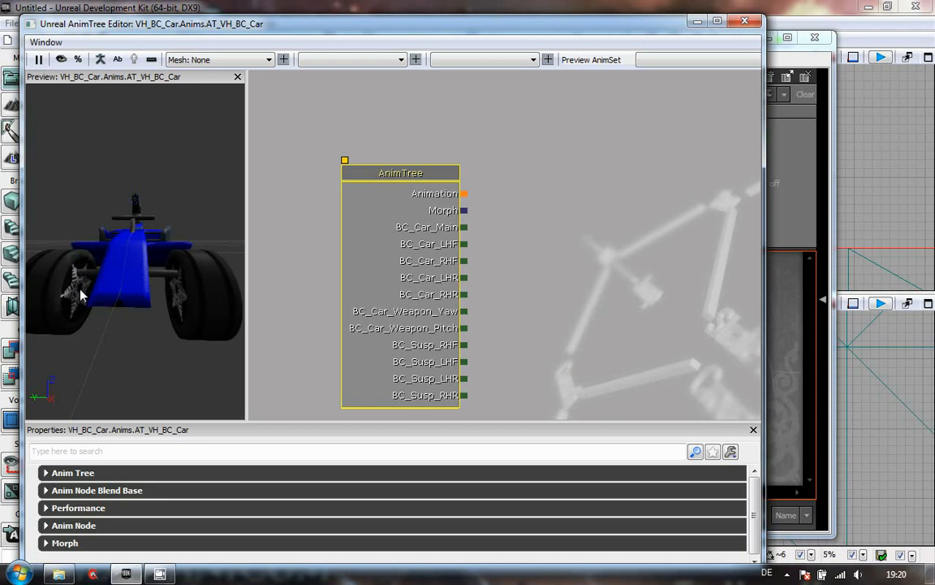
{"action": "left_click_drag", "start_coordinate": [159, 355], "coordinate": [61, 327]}
{"action": "left_click_drag", "start_coordinate": [210, 343], "coordinate": [80, 325]}
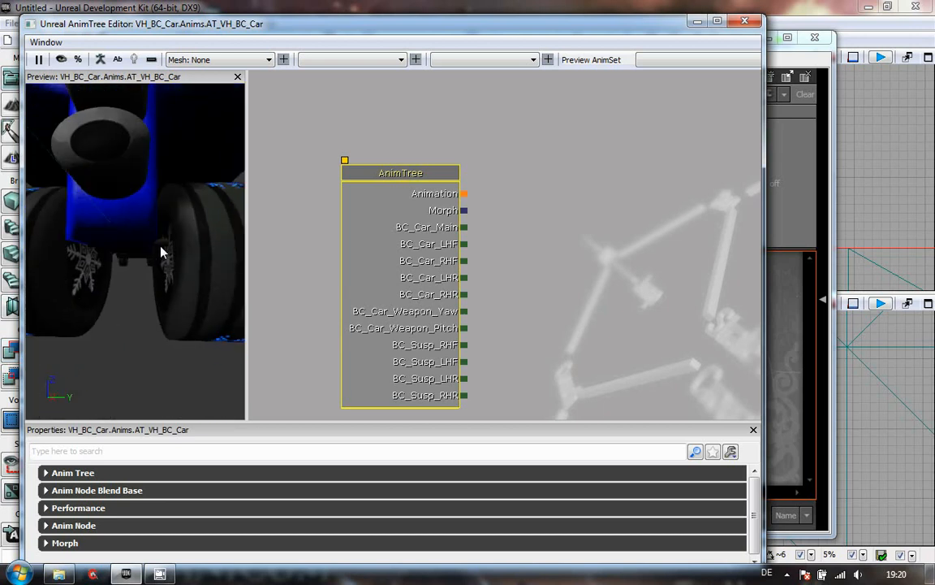
{"action": "left_click_drag", "start_coordinate": [175, 337], "coordinate": [208, 286]}
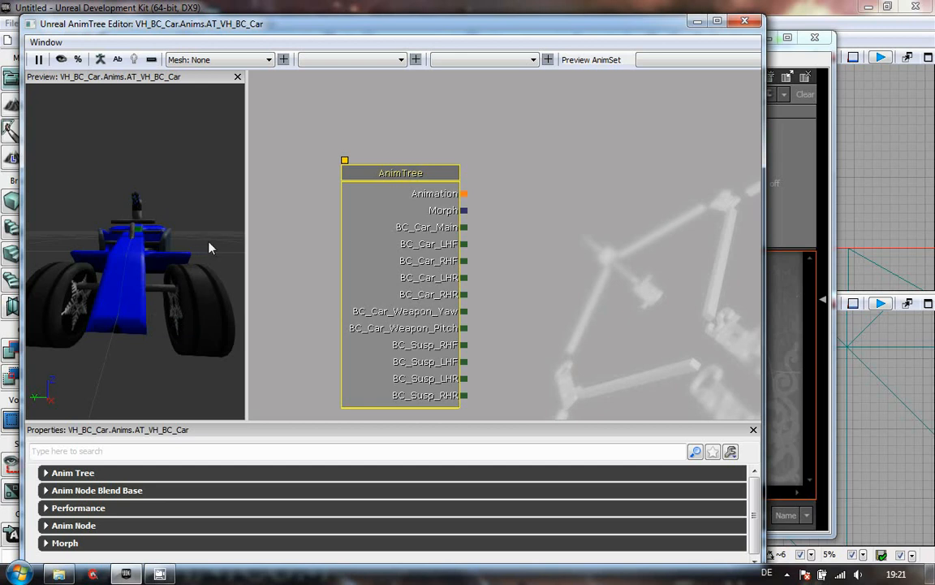
{"action": "left_click_drag", "start_coordinate": [130, 326], "coordinate": [115, 282]}
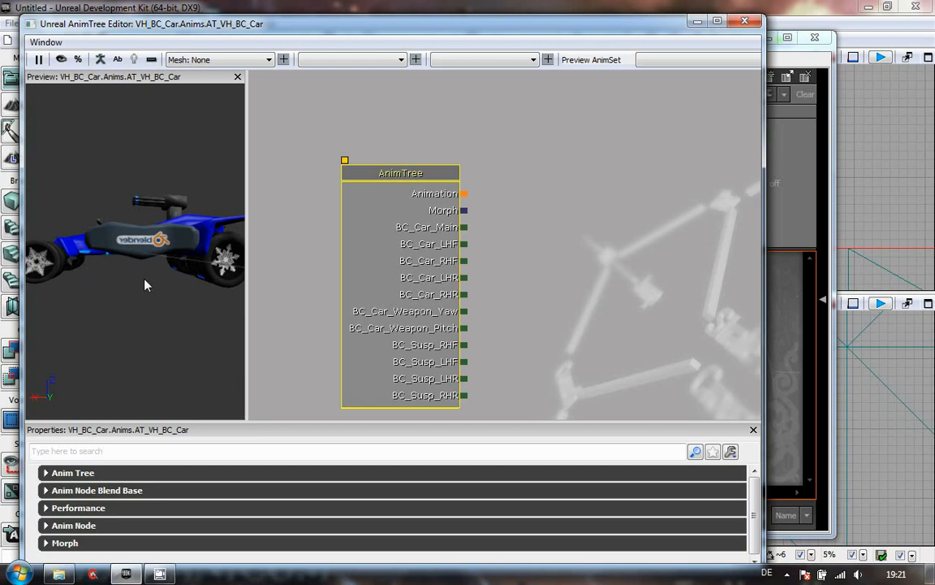
{"action": "left_click_drag", "start_coordinate": [107, 340], "coordinate": [248, 391]}
{"action": "left_click_drag", "start_coordinate": [114, 376], "coordinate": [146, 321]}
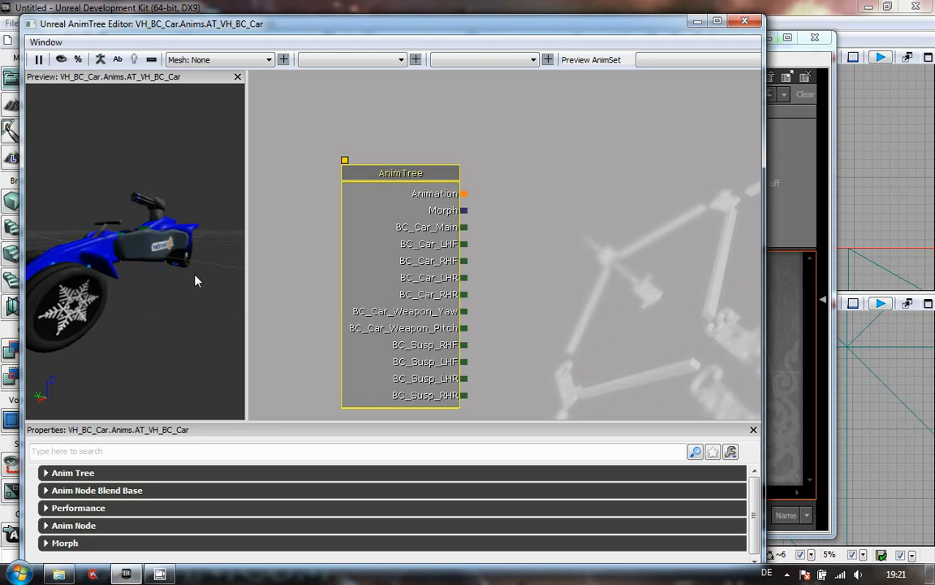
{"action": "left_click_drag", "start_coordinate": [419, 176], "coordinate": [399, 107]}
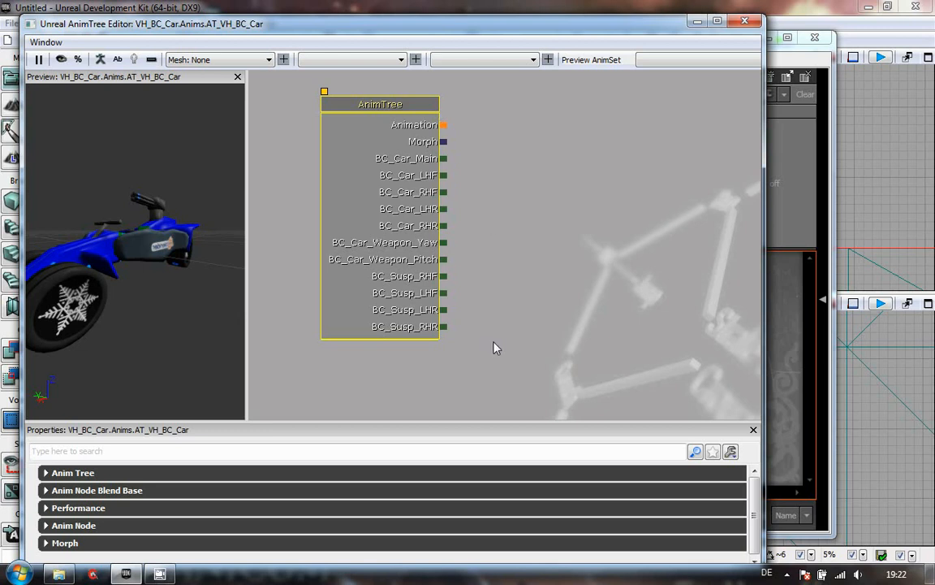
{"action": "left_click_drag", "start_coordinate": [424, 298], "coordinate": [350, 307]}
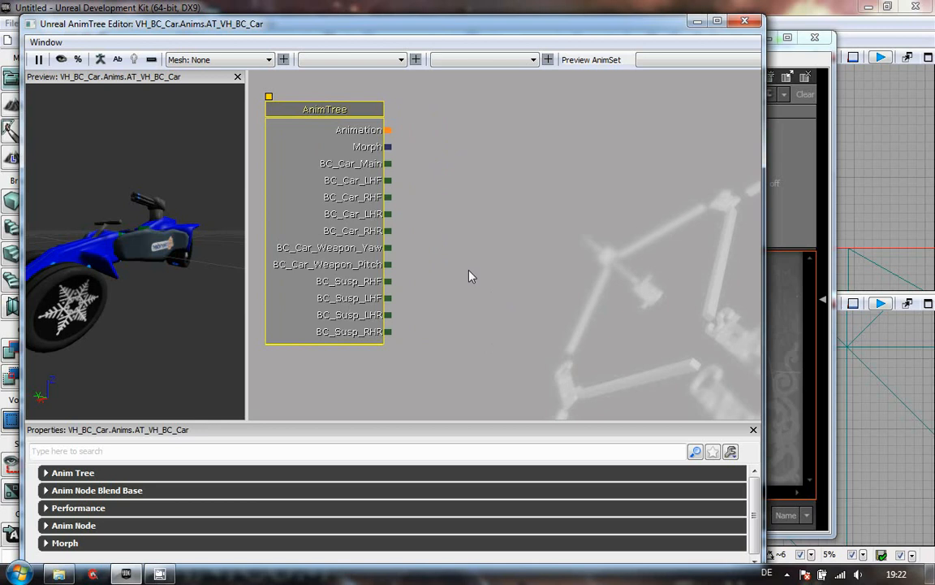
- Open the AT_VH_Scorpion_001 AnimTree from the VH_Scorpion Anims package as a reference
{"action": "left_click", "coordinate": [800, 200]}
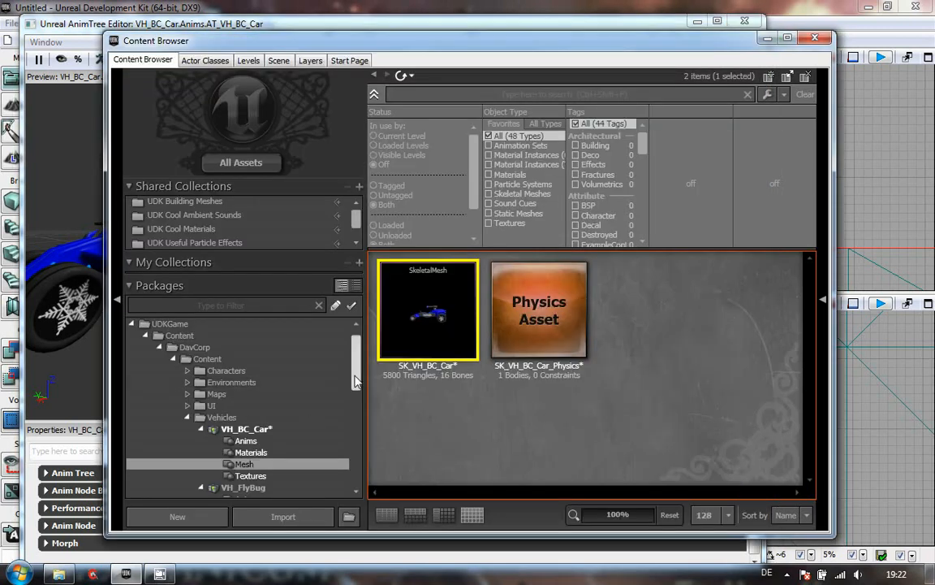
{"action": "scroll", "coordinate": [341, 406], "scroll_direction": "down", "scroll_amount": 3}
{"action": "scroll", "coordinate": [358, 475], "scroll_direction": "down", "scroll_amount": 5}
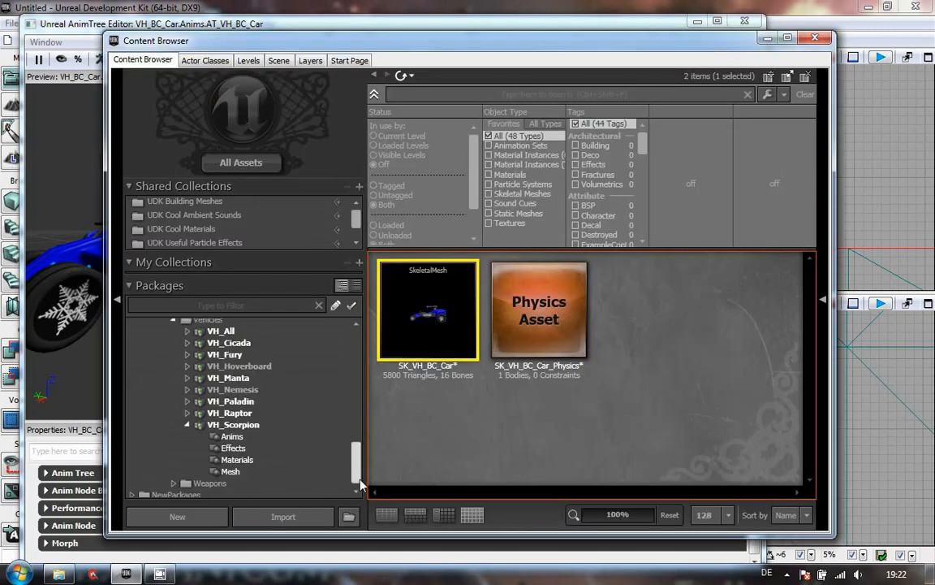
{"action": "left_click", "coordinate": [232, 437]}
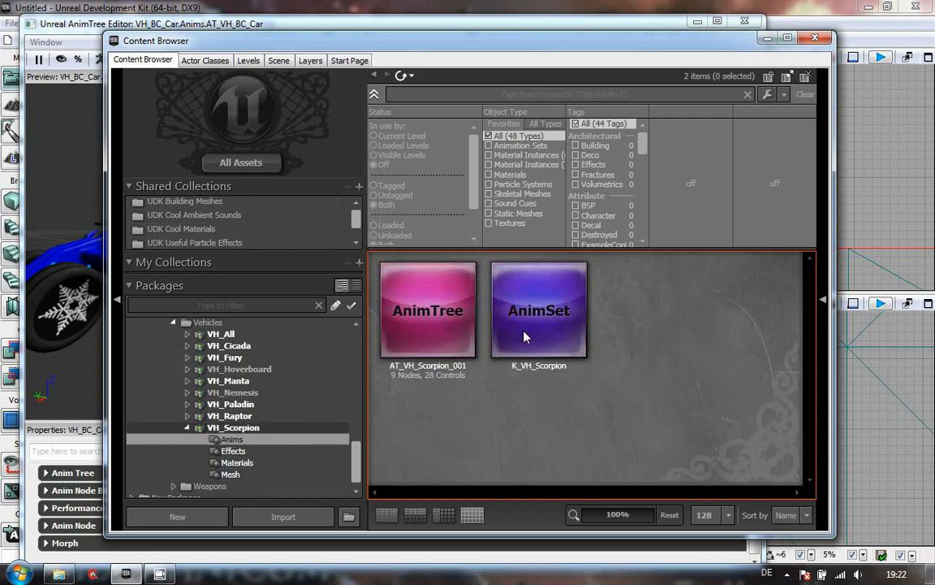
{"action": "double_click", "coordinate": [409, 281]}
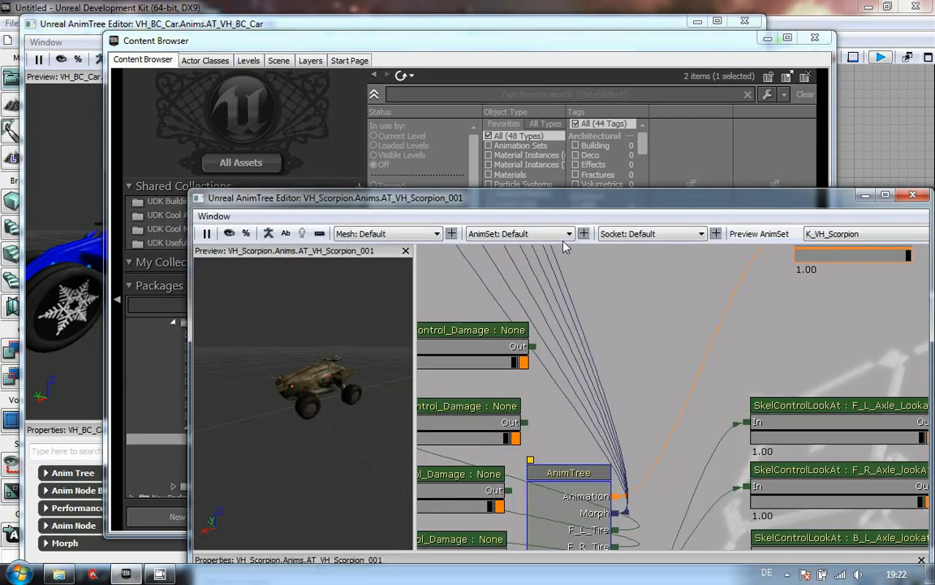
- Examine the Scorpion AnimTree's node network and its skeletal control chains
{"action": "left_click_drag", "start_coordinate": [686, 196], "coordinate": [601, 28]}
{"action": "left_click_drag", "start_coordinate": [612, 274], "coordinate": [543, 160]}
{"action": "left_click_drag", "start_coordinate": [528, 273], "coordinate": [515, 211]}
{"action": "scroll", "coordinate": [520, 207], "scroll_direction": "down", "scroll_amount": 10}
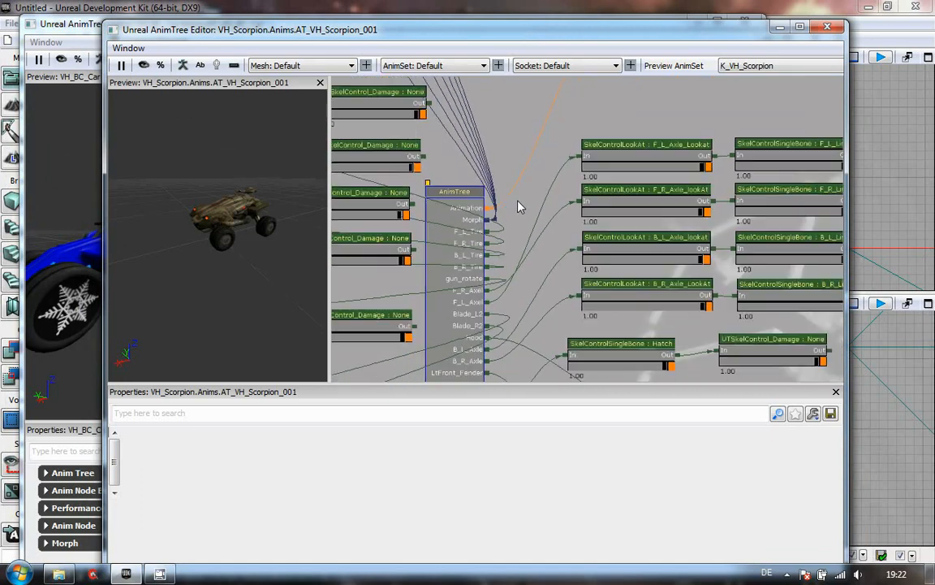
{"action": "scroll", "coordinate": [520, 207], "scroll_direction": "up", "scroll_amount": 6}
{"action": "left_click_drag", "start_coordinate": [521, 311], "coordinate": [549, 382]}
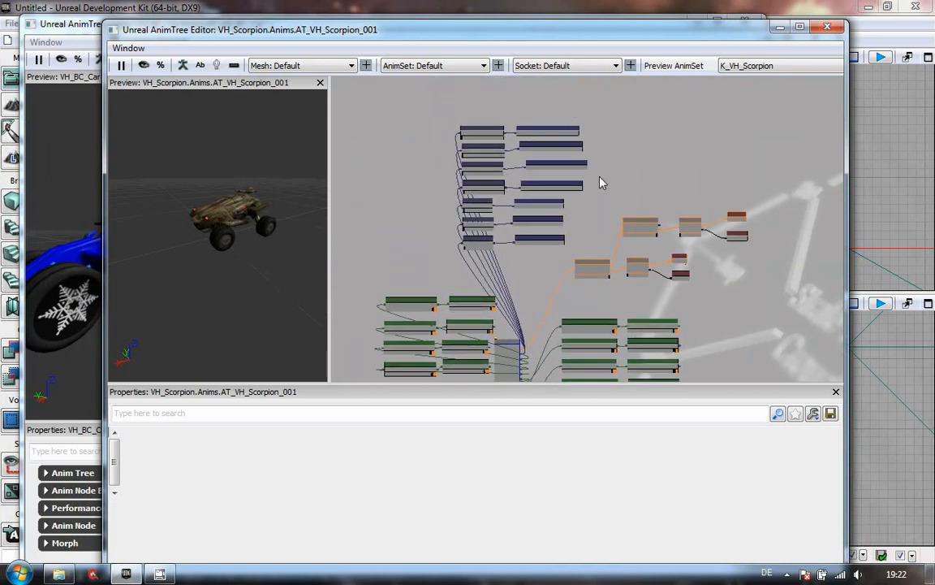
{"action": "scroll", "coordinate": [601, 182], "scroll_direction": "up", "scroll_amount": 5}
{"action": "mouse_move", "coordinate": [685, 304]}
{"action": "left_mouse_down"}
{"action": "mouse_move", "coordinate": [642, 276]}
{"action": "mouse_move", "coordinate": [496, 79]}
{"action": "left_mouse_up"}
{"action": "left_click_drag", "start_coordinate": [572, 258], "coordinate": [445, 160]}
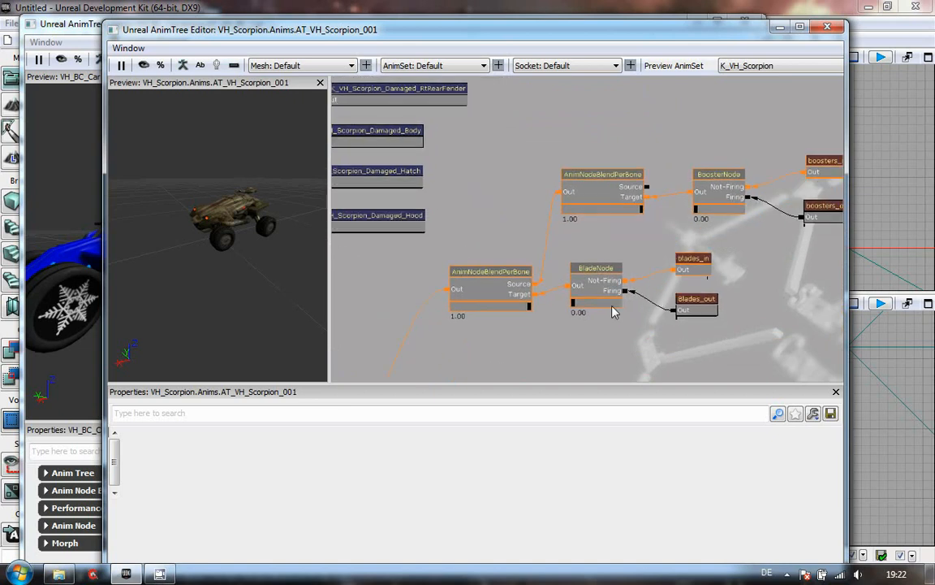
{"action": "mouse_move", "coordinate": [632, 272]}
{"action": "left_mouse_down"}
{"action": "mouse_move", "coordinate": [695, 193]}
{"action": "mouse_move", "coordinate": [793, 109]}
{"action": "left_mouse_up"}
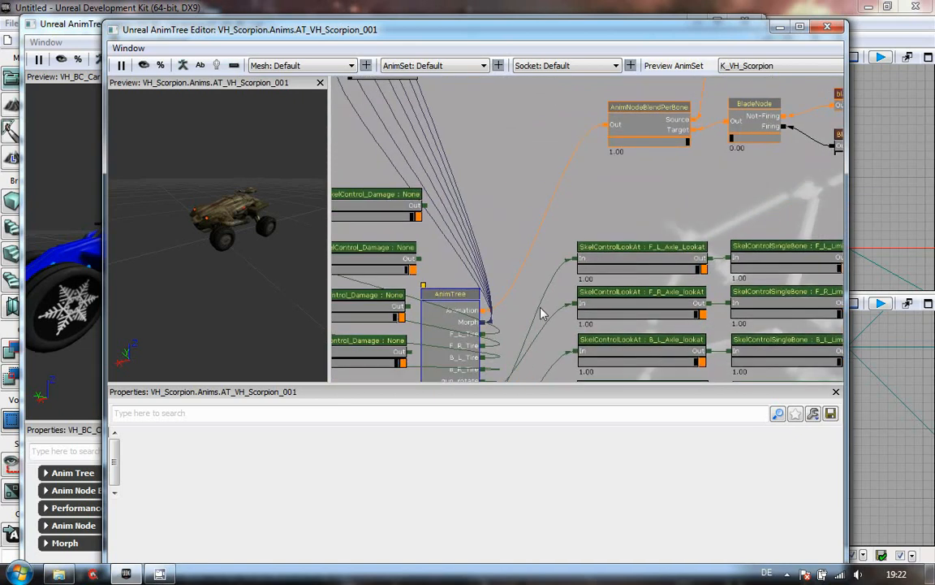
{"action": "left_click_drag", "start_coordinate": [558, 301], "coordinate": [673, 217]}
{"action": "left_click_drag", "start_coordinate": [476, 317], "coordinate": [341, 234]}
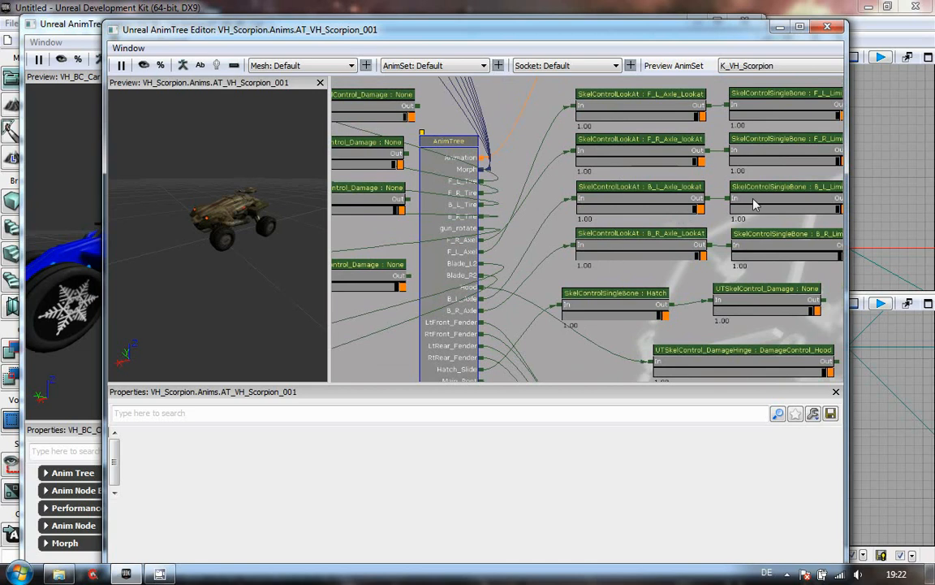
{"action": "mouse_move", "coordinate": [650, 291]}
{"action": "left_mouse_down"}
{"action": "mouse_move", "coordinate": [596, 284]}
{"action": "mouse_move", "coordinate": [810, 232]}
{"action": "left_mouse_up"}
{"action": "left_click_drag", "start_coordinate": [520, 215], "coordinate": [526, 150]}
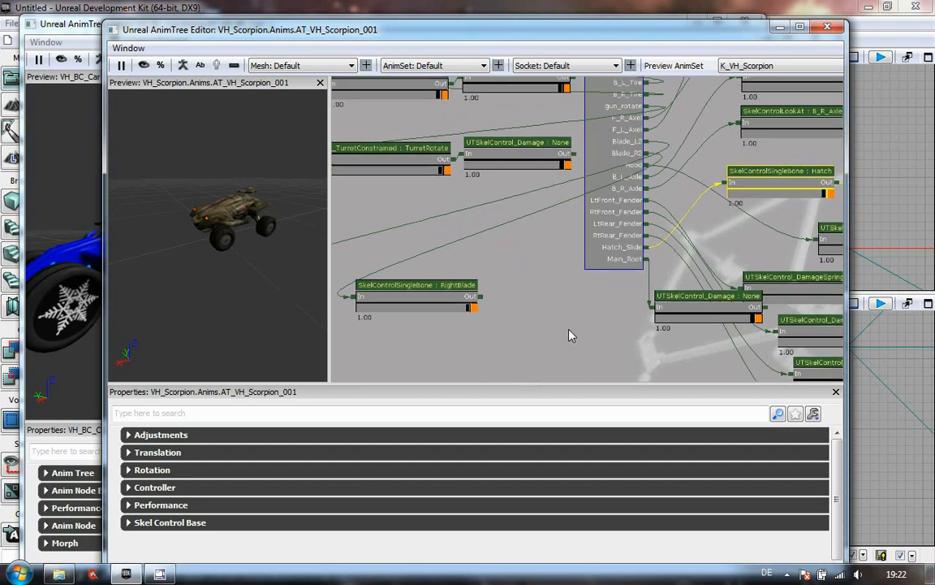
{"action": "left_click_drag", "start_coordinate": [570, 335], "coordinate": [400, 261]}
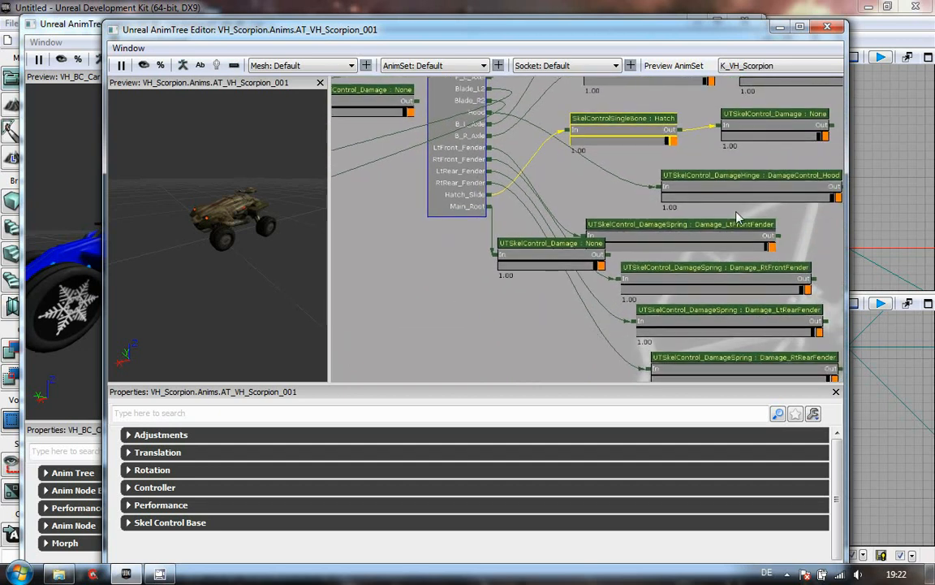
{"action": "left_click_drag", "start_coordinate": [581, 187], "coordinate": [445, 278]}
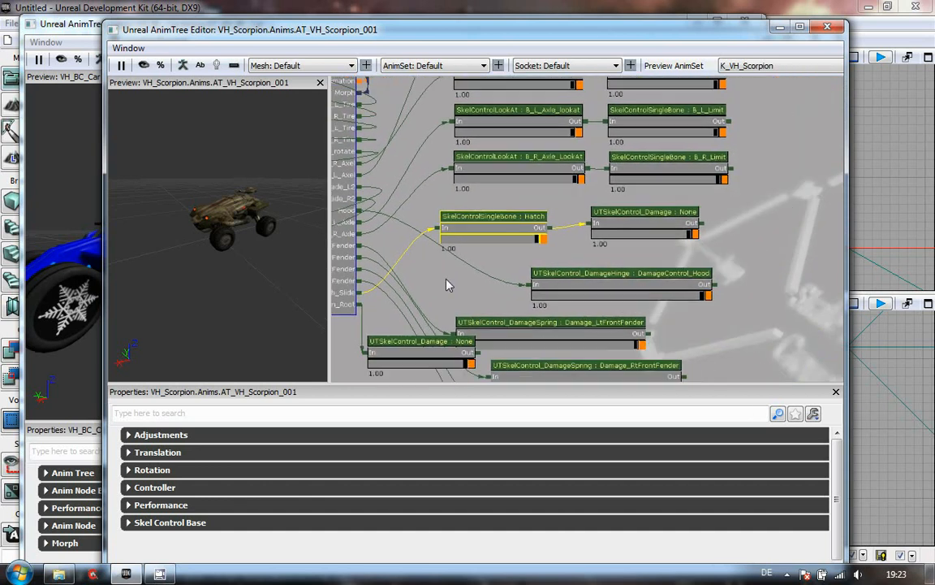
{"action": "left_click", "coordinate": [766, 284]}
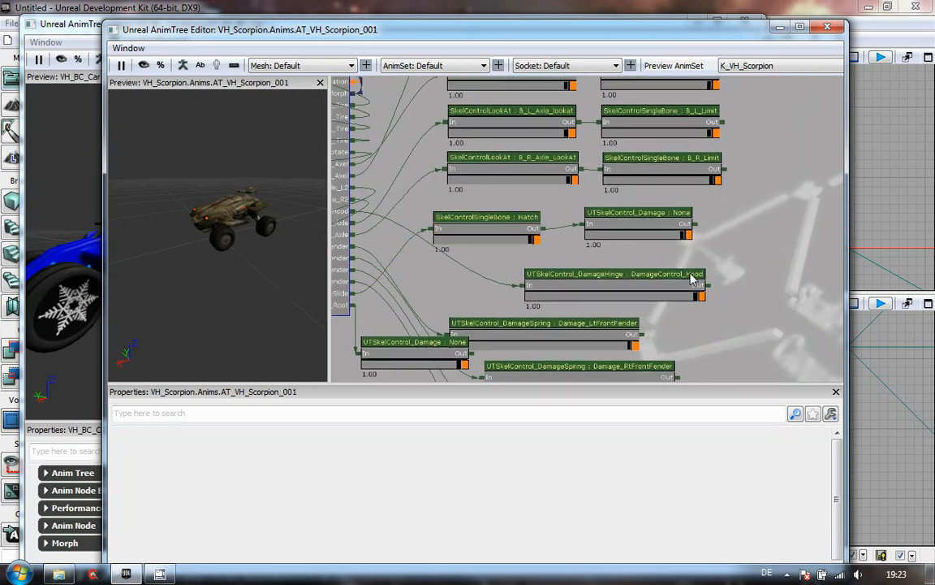
{"action": "left_click_drag", "start_coordinate": [499, 256], "coordinate": [821, 296]}
{"action": "left_click_drag", "start_coordinate": [480, 227], "coordinate": [519, 284]}
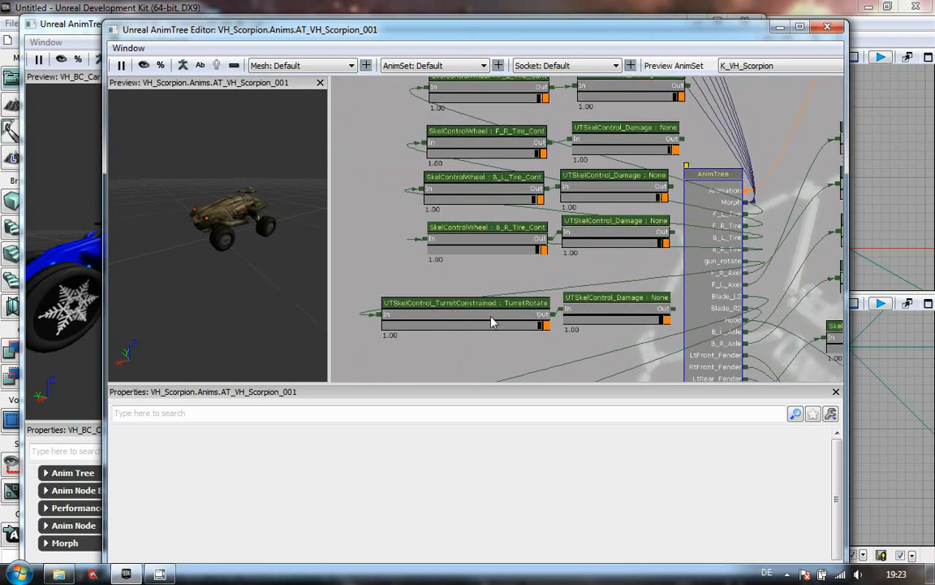
{"action": "left_click_drag", "start_coordinate": [579, 290], "coordinate": [569, 377]}
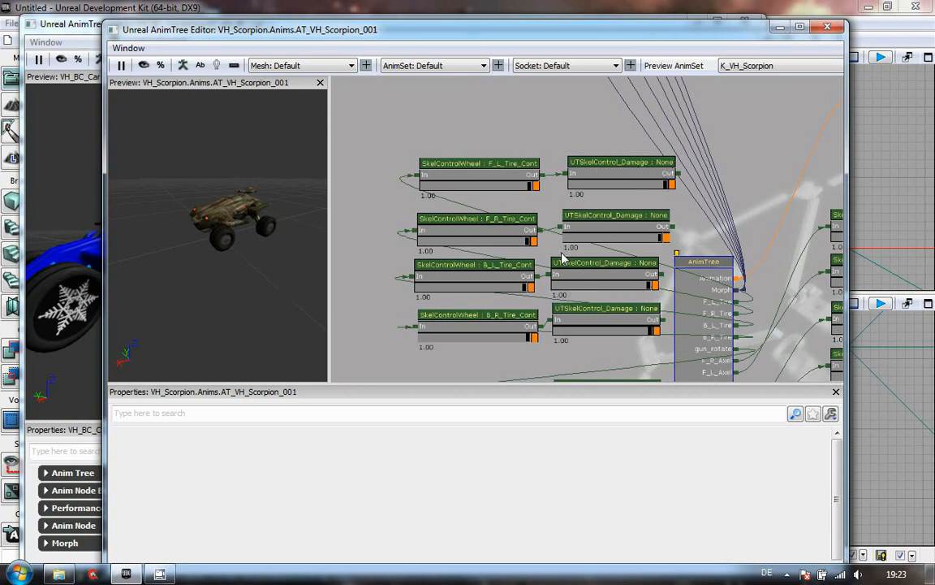
- Inspect the On Death properties of a UTSkelControl_Damage node in the Scorpion tree
{"action": "left_click", "coordinate": [612, 174]}
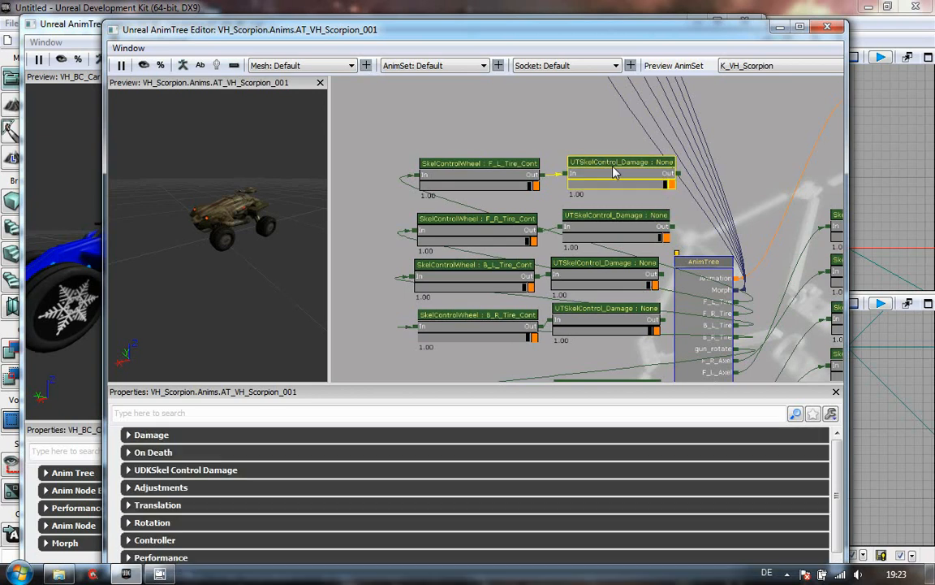
{"action": "left_click", "coordinate": [129, 453]}
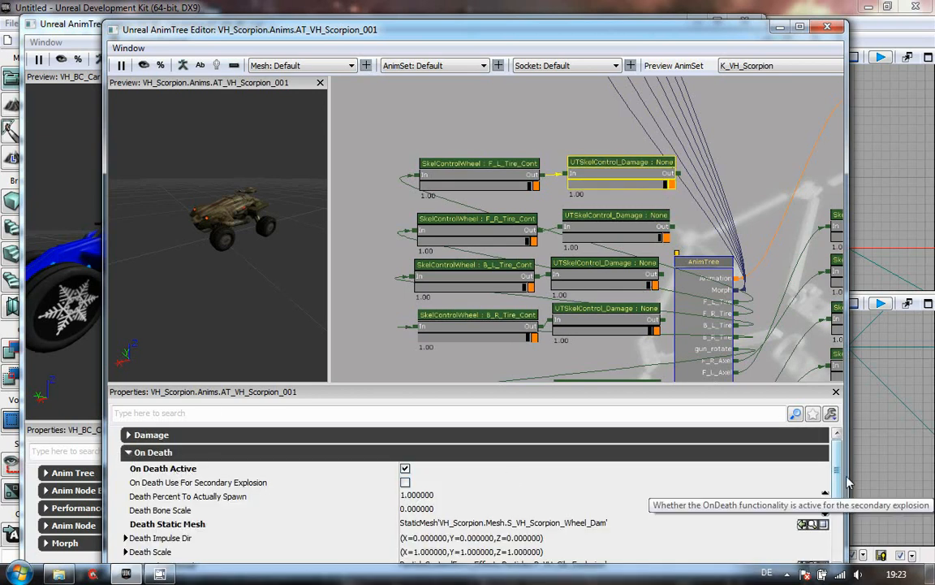
{"action": "scroll", "coordinate": [361, 499], "scroll_direction": "down", "scroll_amount": 2}
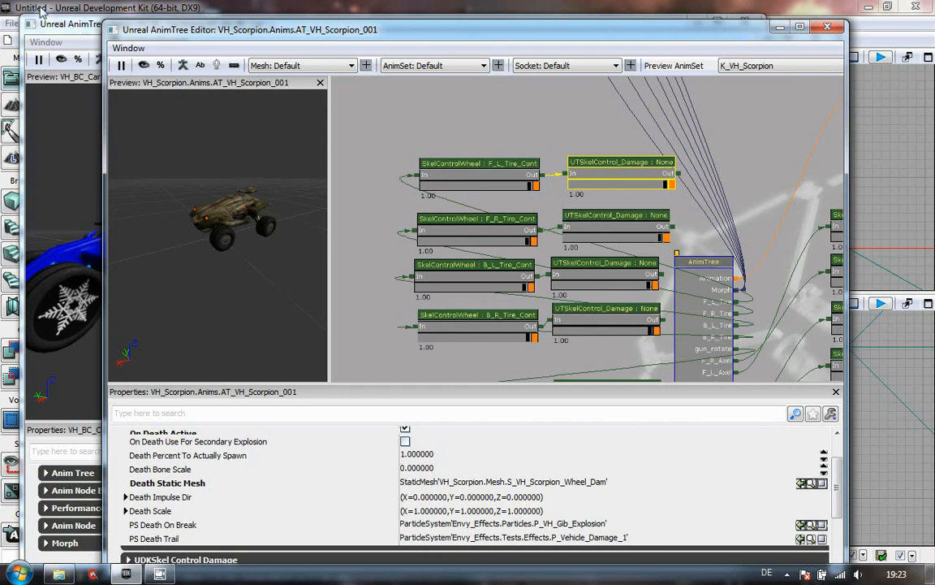
- Return to the BC_Car AnimTree and add a SkelControlWheel node beside the AnimTree node
{"action": "left_click", "coordinate": [57, 30]}
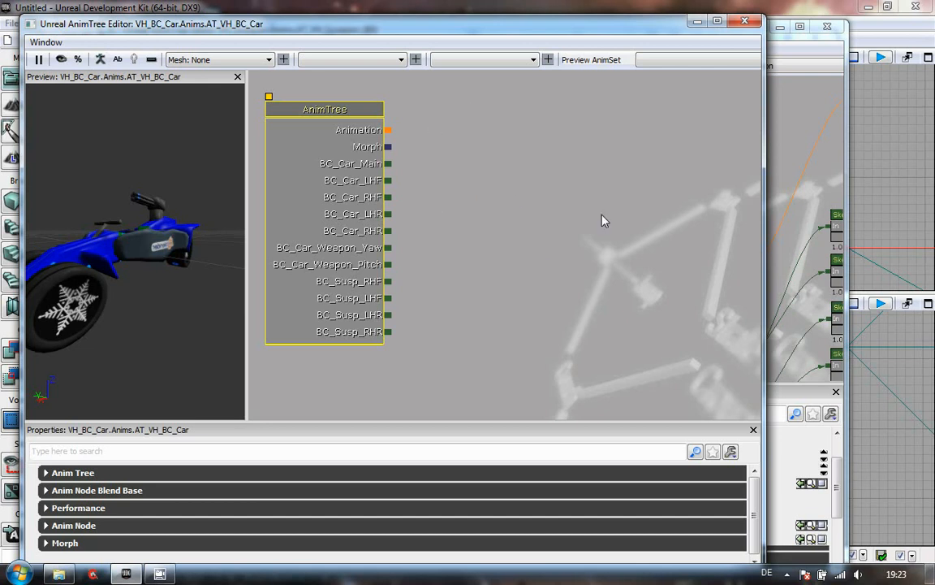
{"action": "right_click", "coordinate": [489, 106]}
{"action": "mouse_move", "coordinate": [574, 109]}
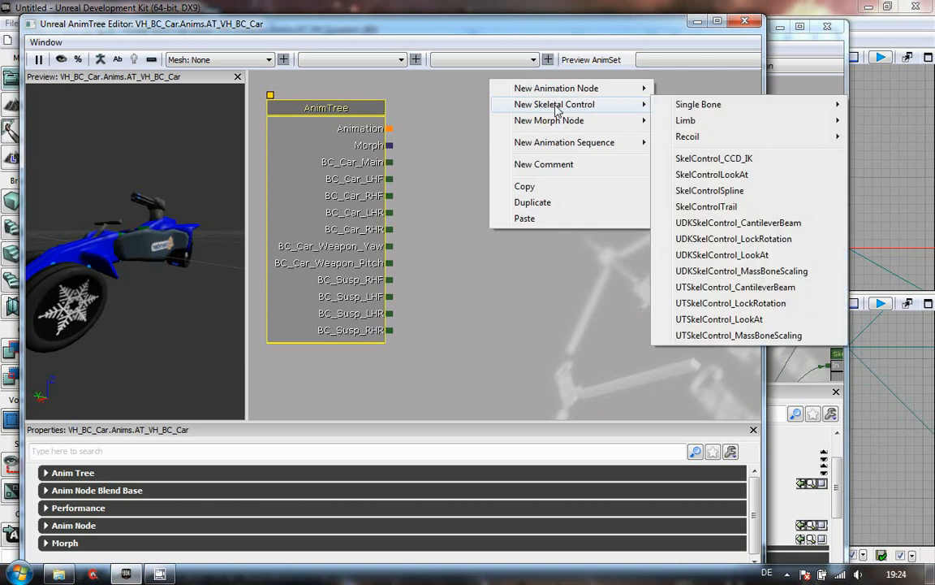
{"action": "mouse_move", "coordinate": [719, 112]}
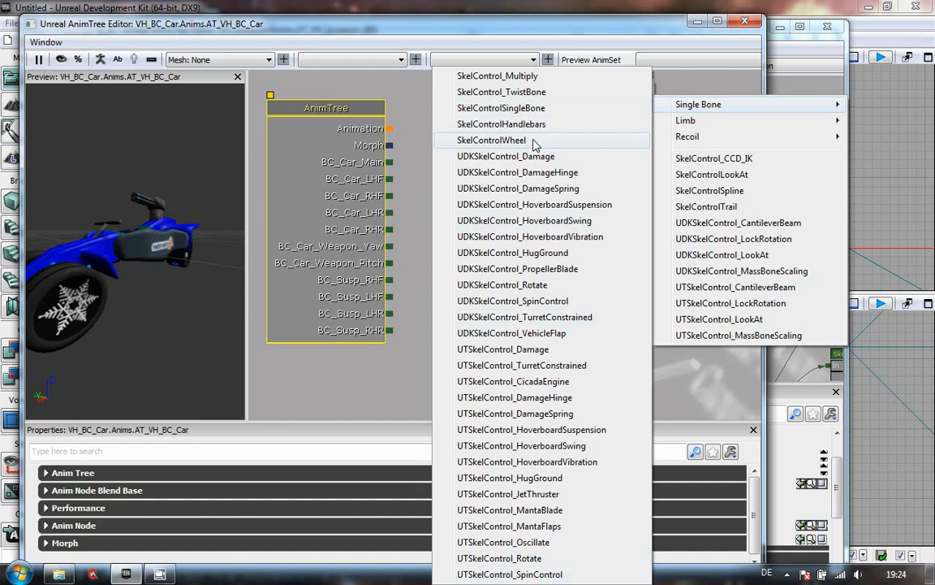
{"action": "left_click", "coordinate": [492, 141]}
{"action": "left_click_drag", "start_coordinate": [559, 131], "coordinate": [567, 183]}
{"action": "left_click", "coordinate": [558, 130]}
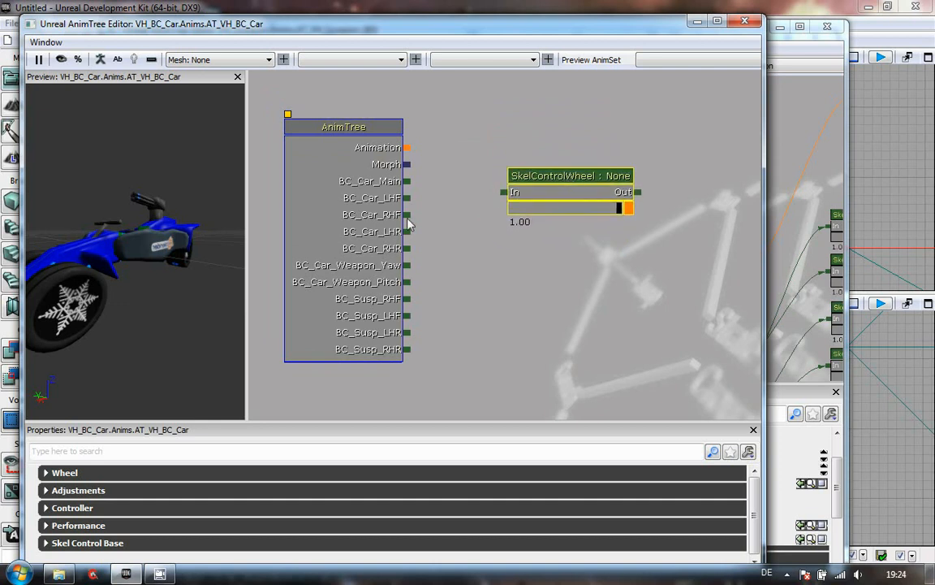
- Connect the BC_Car_LHF output to the SkelControlWheel node and expand its Wheel properties
{"action": "left_click_drag", "start_coordinate": [407, 198], "coordinate": [500, 194]}
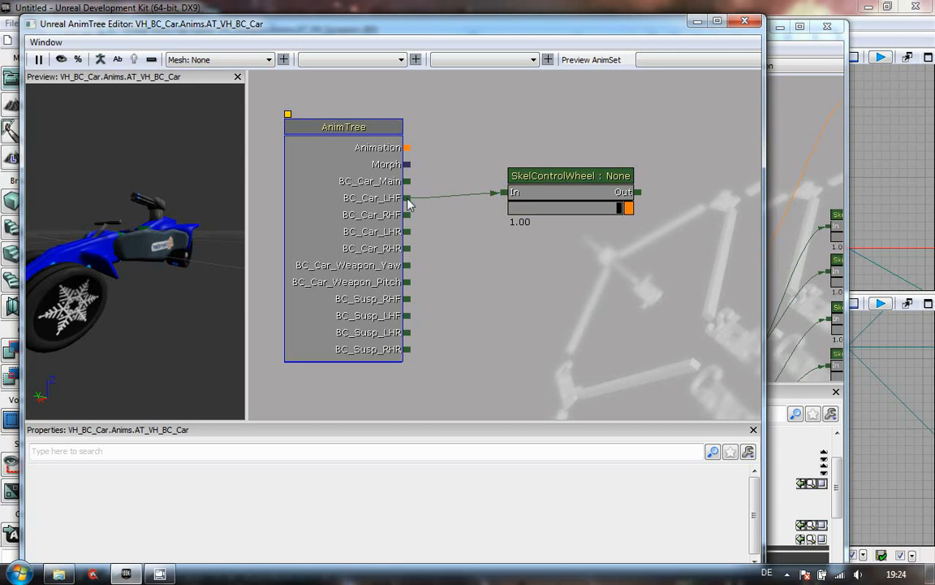
{"action": "left_click", "coordinate": [578, 179]}
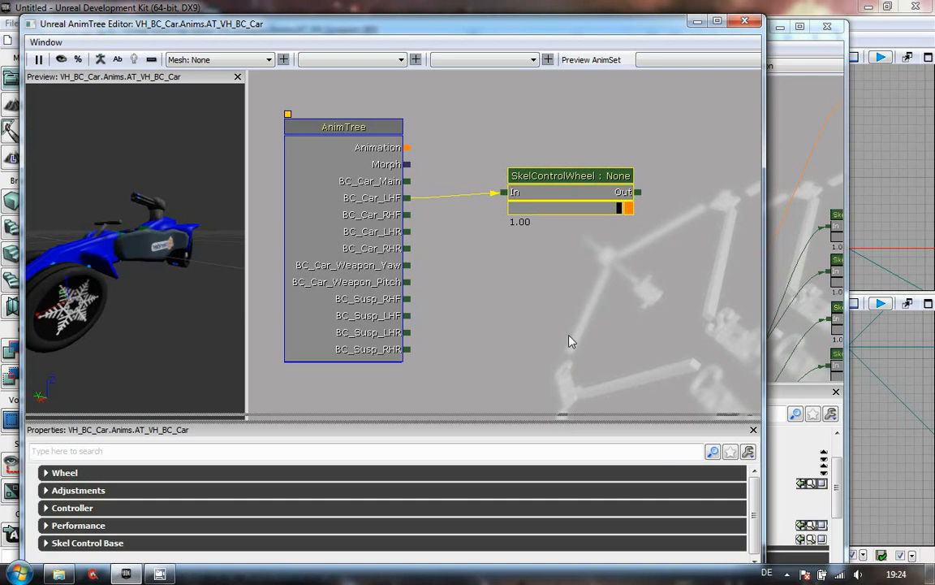
{"action": "left_click_drag", "start_coordinate": [580, 275], "coordinate": [581, 272]}
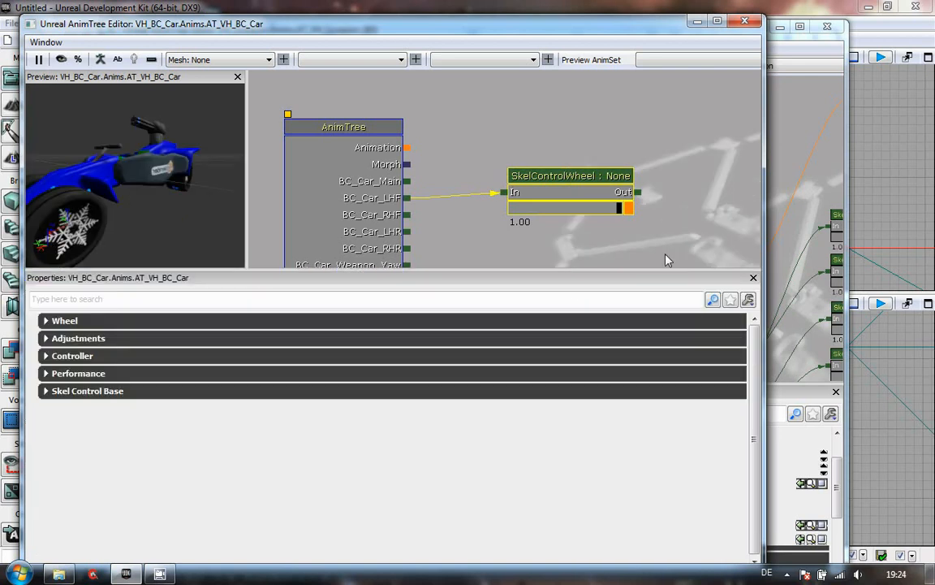
{"action": "left_click", "coordinate": [46, 320]}
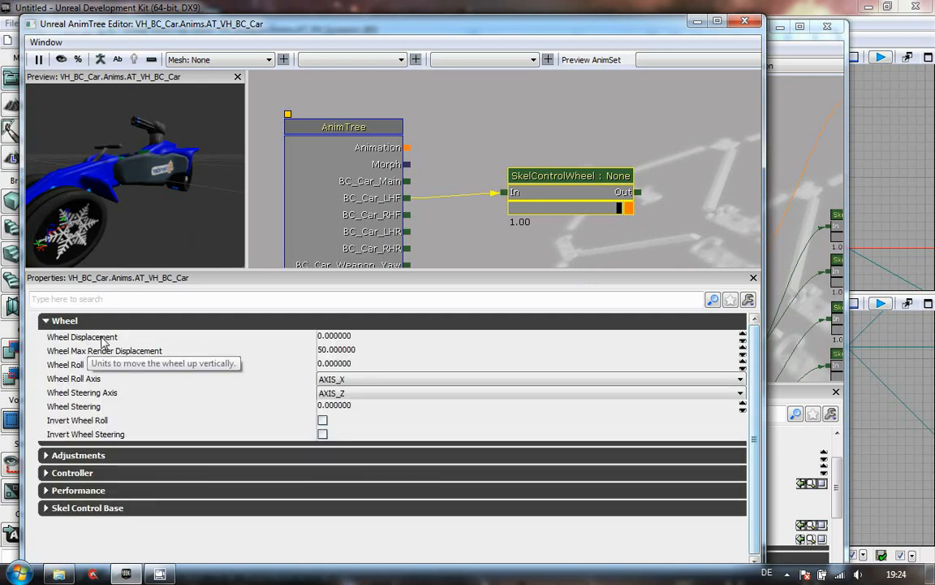
- Compare with the Wheel properties of the Scorpion's F_L_Tire_Cont wheel control
{"action": "left_click", "coordinate": [808, 86]}
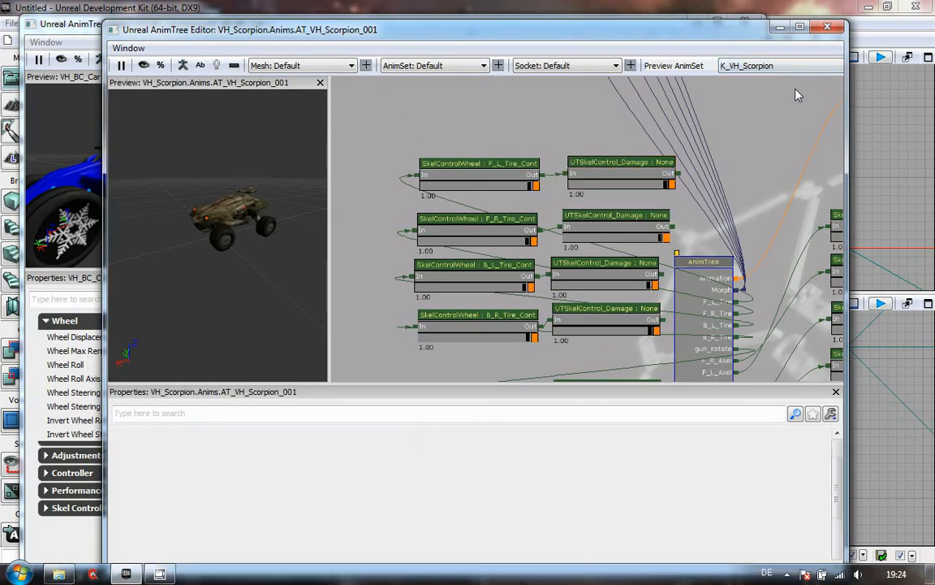
{"action": "left_click", "coordinate": [512, 175]}
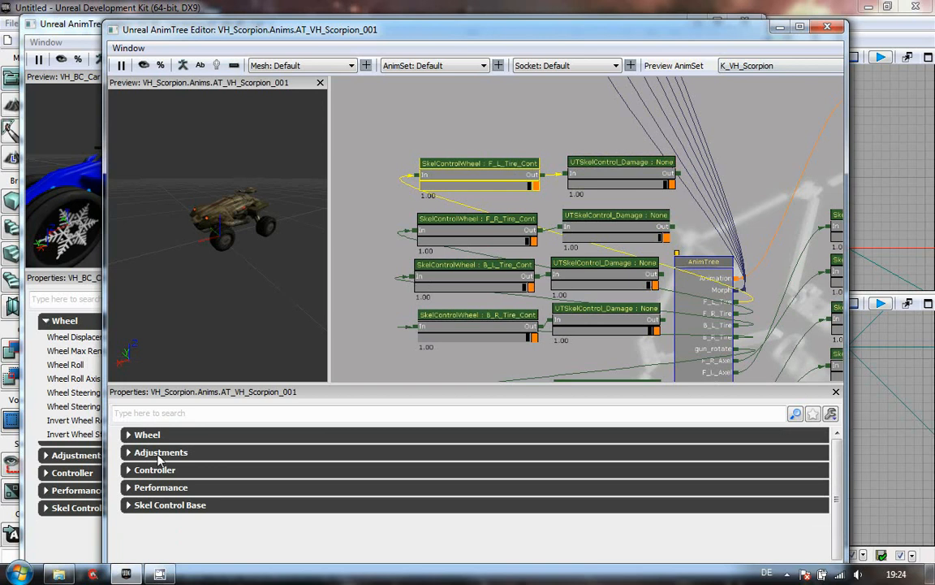
{"action": "left_click", "coordinate": [140, 439]}
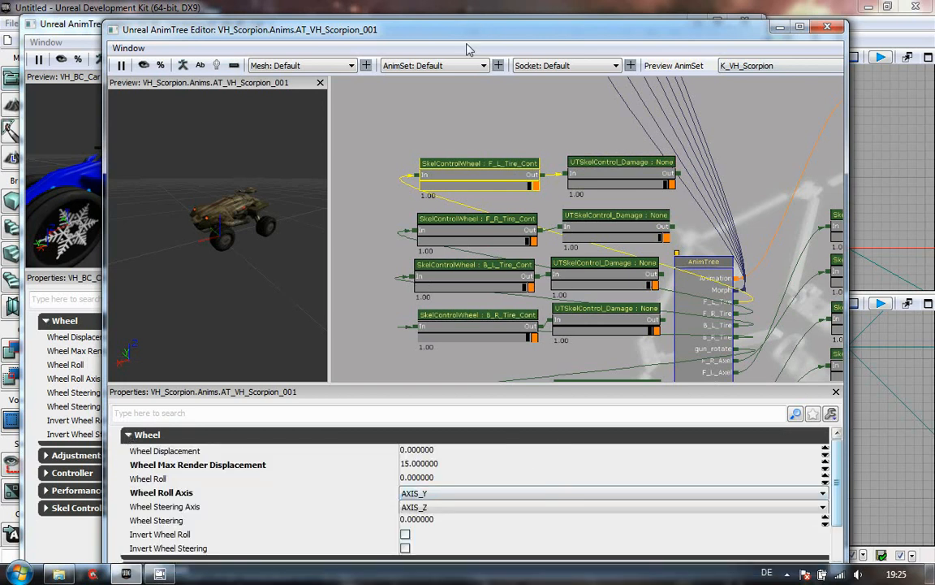
{"action": "left_click_drag", "start_coordinate": [469, 37], "coordinate": [674, 20]}
{"action": "mouse_move", "coordinate": [244, 24]}
{"action": "left_mouse_down"}
{"action": "mouse_move", "coordinate": [271, 37]}
{"action": "mouse_move", "coordinate": [251, 18]}
{"action": "left_mouse_up"}
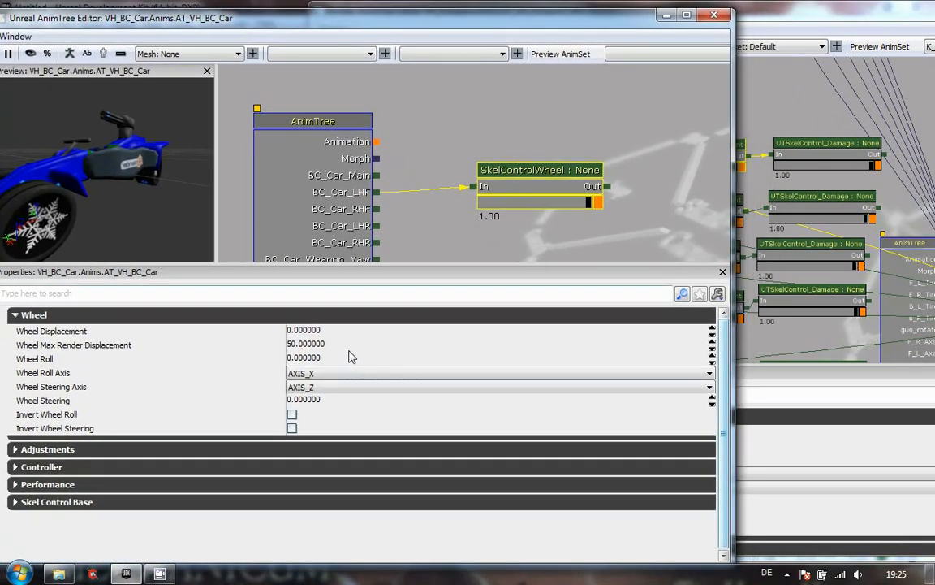
{"action": "left_click", "coordinate": [832, 16]}
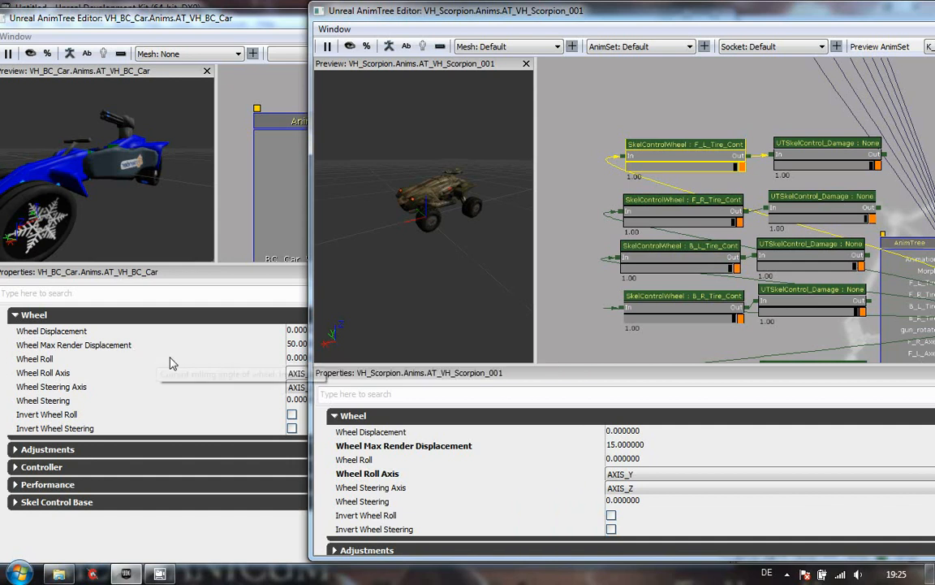
- Set the SkelControlWheel node's Wheel Max Render Displacement to 15
{"action": "left_click", "coordinate": [298, 345]}
{"action": "type", "text": "15"}
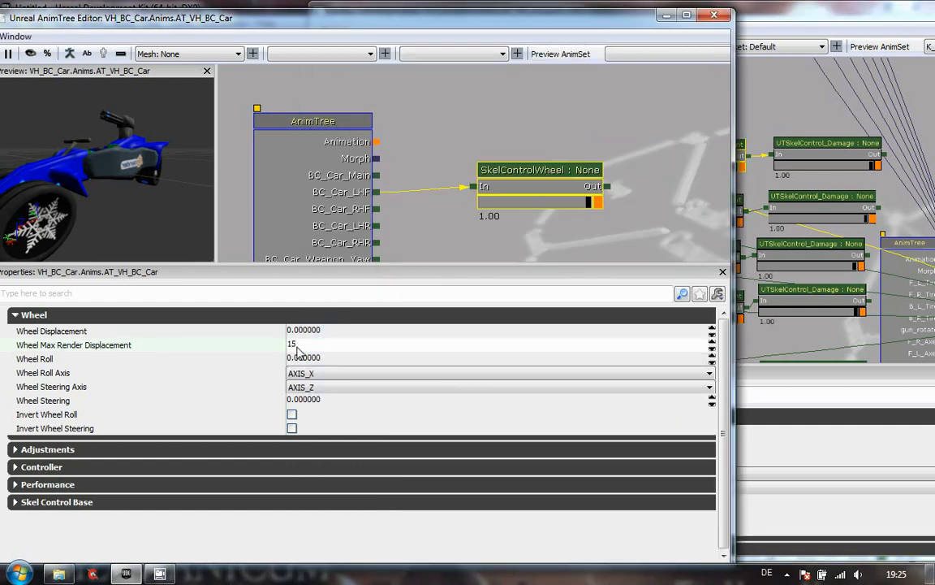
- Apply the Wheel Max Render Displacement of 15 and set the SkelControlWheel node's Wheel Roll Axis to AXIS_Y
{"action": "key", "text": "Return"}
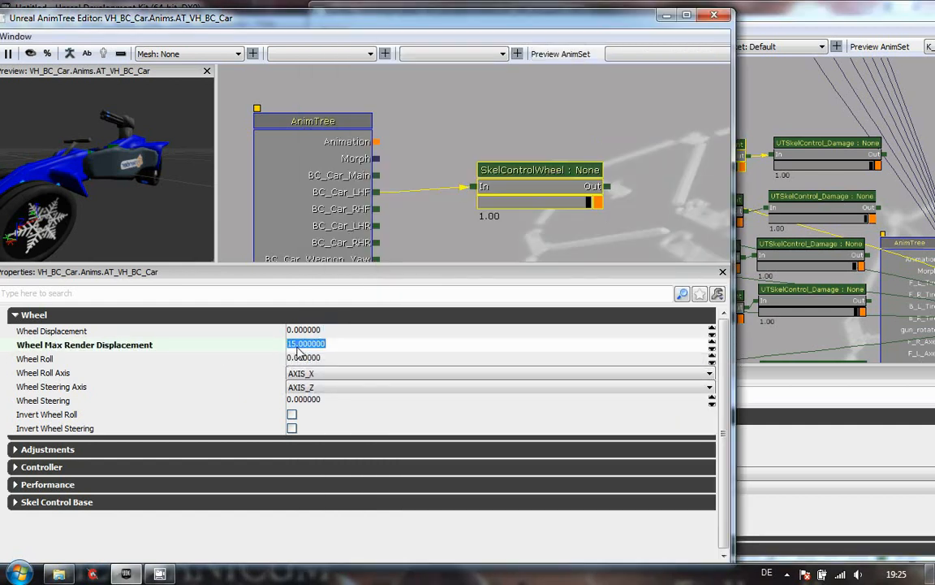
{"action": "left_click", "coordinate": [793, 516]}
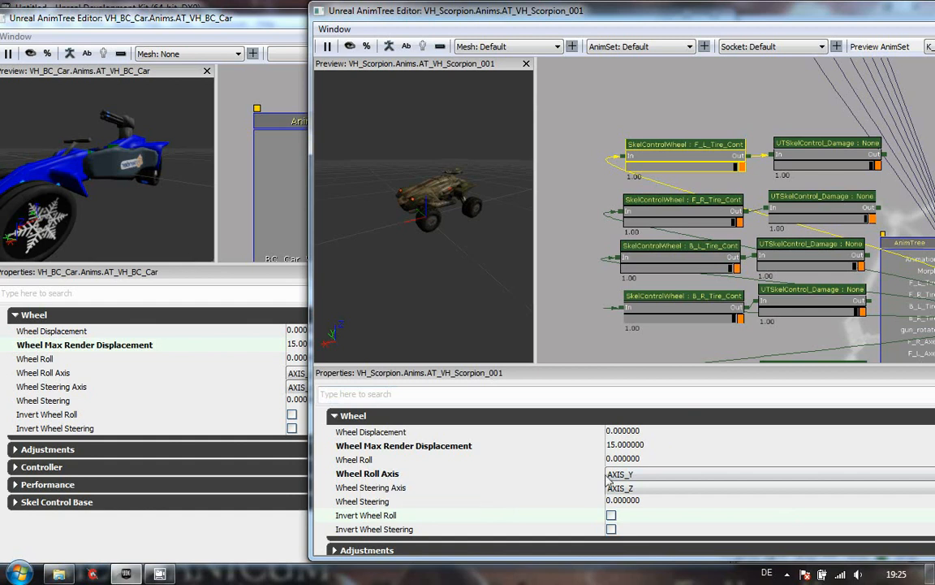
{"action": "left_click_drag", "start_coordinate": [387, 254], "coordinate": [534, 311]}
{"action": "right_click_drag", "start_coordinate": [413, 261], "coordinate": [445, 144]}
{"action": "left_click_drag", "start_coordinate": [444, 145], "coordinate": [430, 260]}
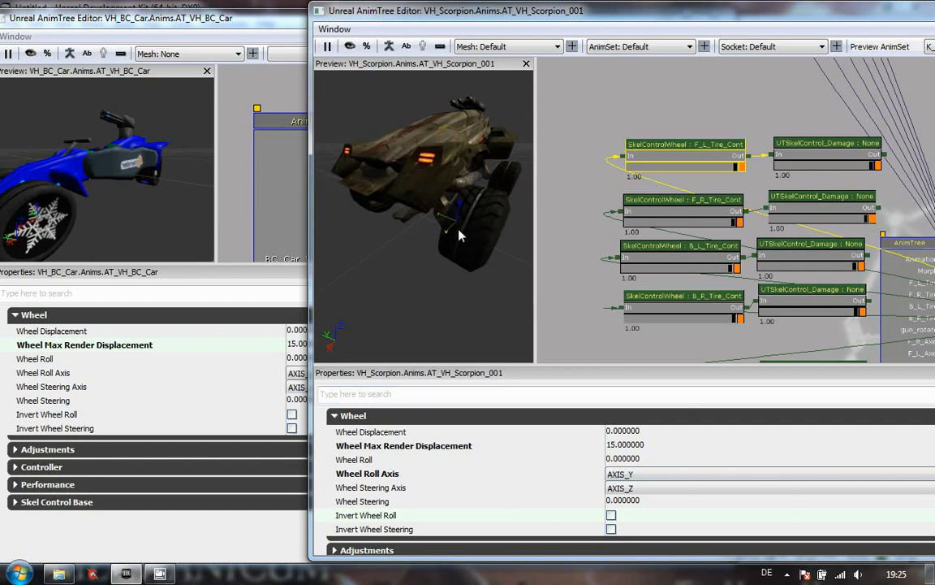
{"action": "left_click_drag", "start_coordinate": [62, 230], "coordinate": [195, 246]}
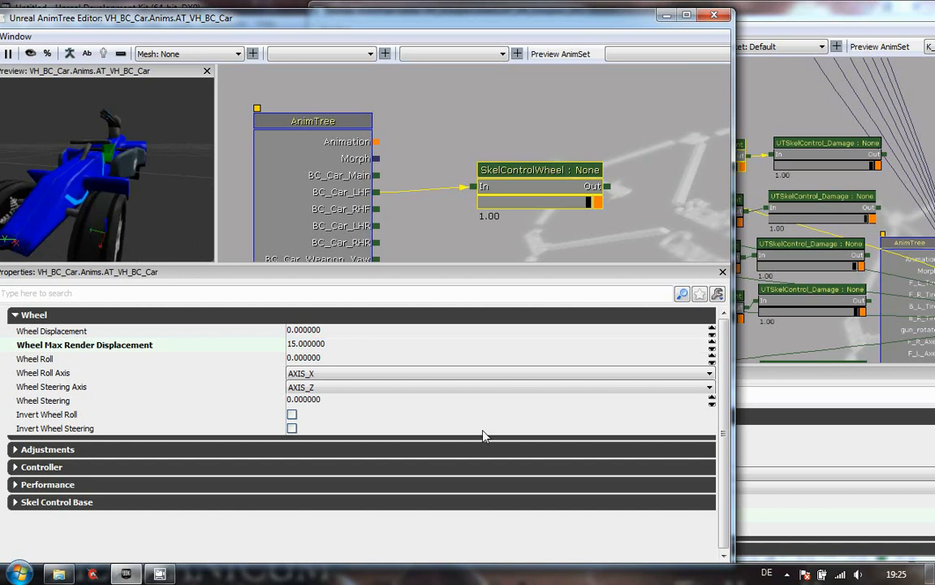
{"action": "left_click", "coordinate": [362, 374]}
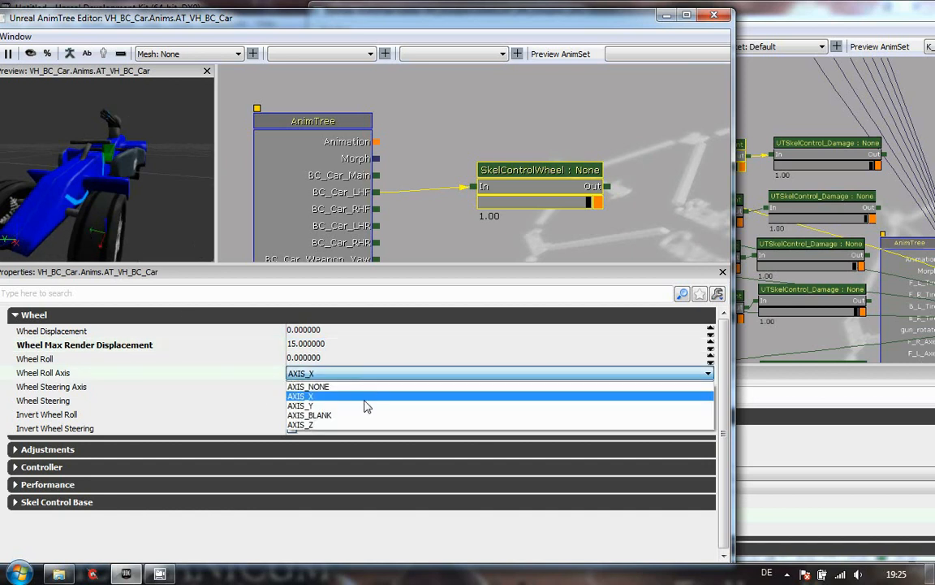
{"action": "left_click", "coordinate": [362, 407]}
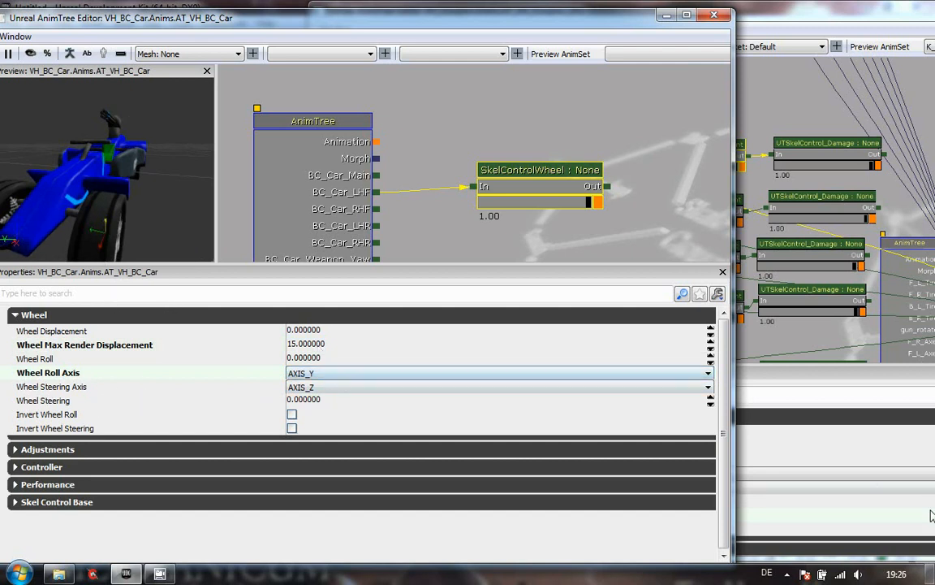
- Bring the Scorpion AnimTree editor forward, enlarge and reposition it, and orbit its preview to examine the wheels
{"action": "left_click", "coordinate": [843, 448]}
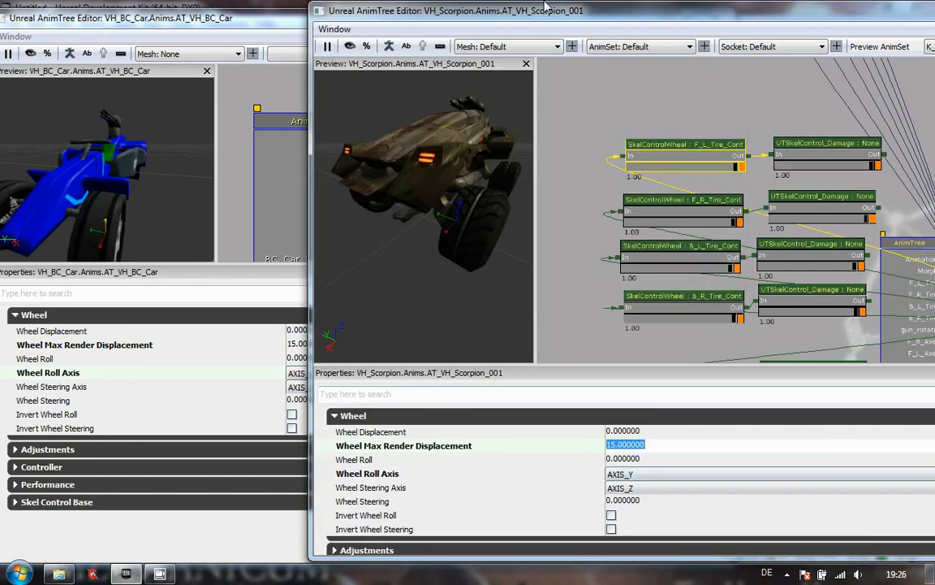
{"action": "left_click_drag", "start_coordinate": [642, 22], "coordinate": [617, 0]}
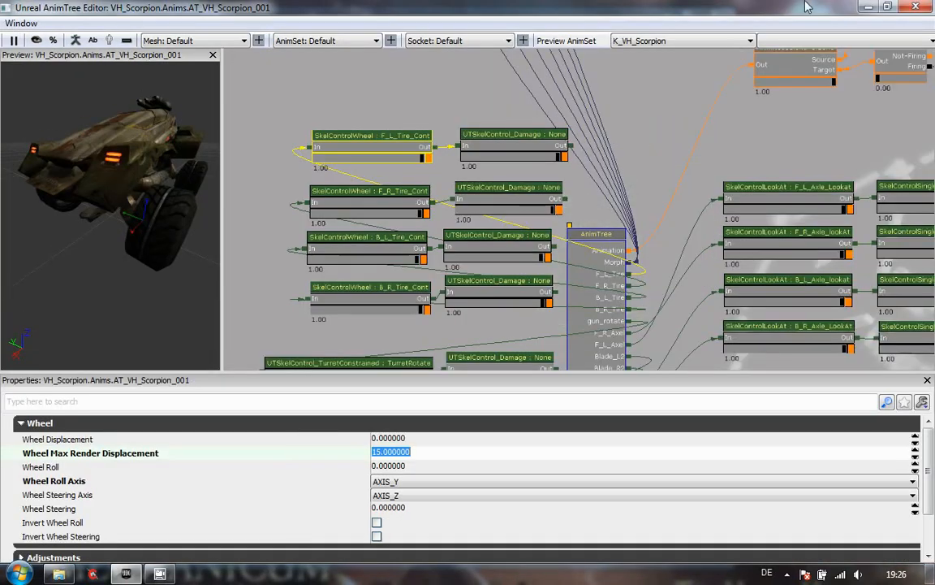
{"action": "left_click", "coordinate": [885, 7]}
{"action": "left_click_drag", "start_coordinate": [747, 16], "coordinate": [612, 18]}
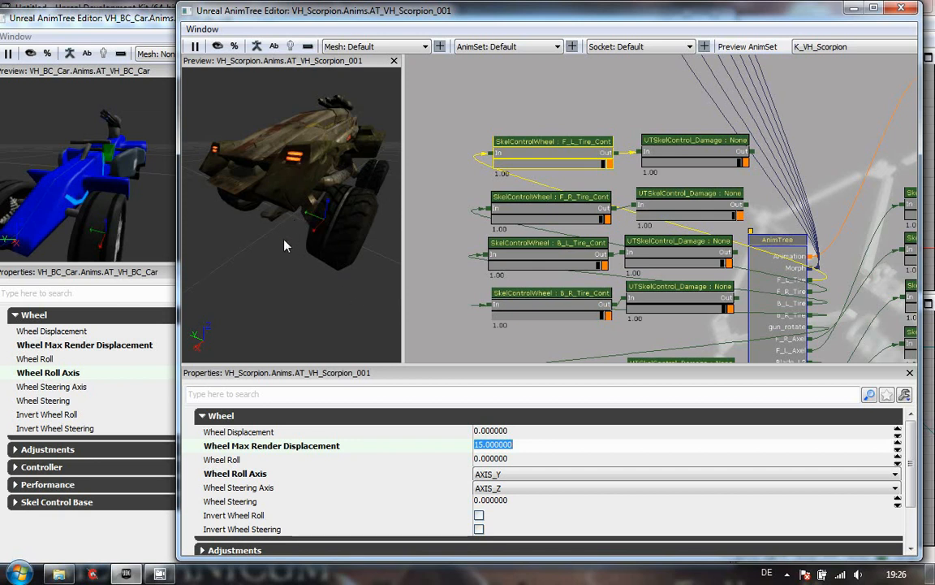
{"action": "left_click_drag", "start_coordinate": [280, 190], "coordinate": [183, 166]}
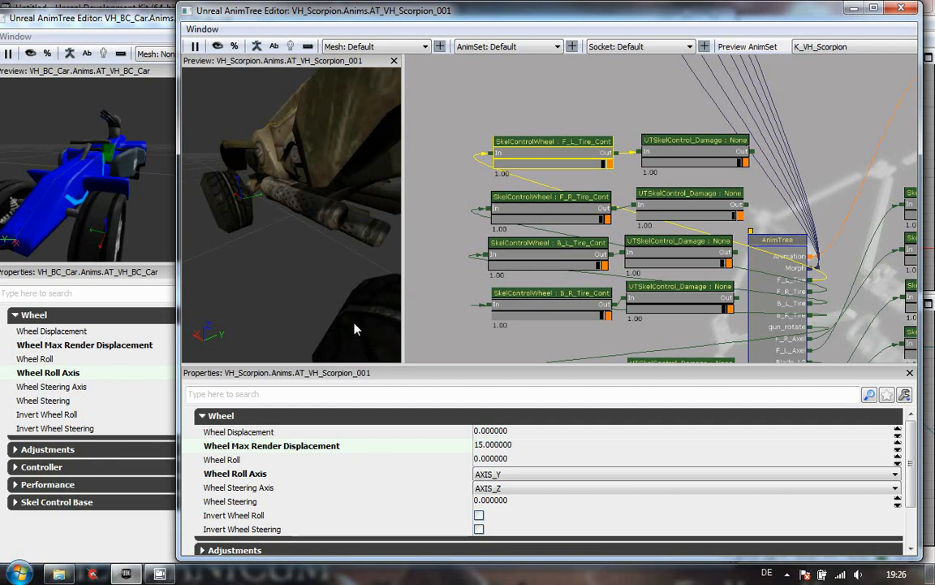
{"action": "left_click_drag", "start_coordinate": [314, 263], "coordinate": [389, 314]}
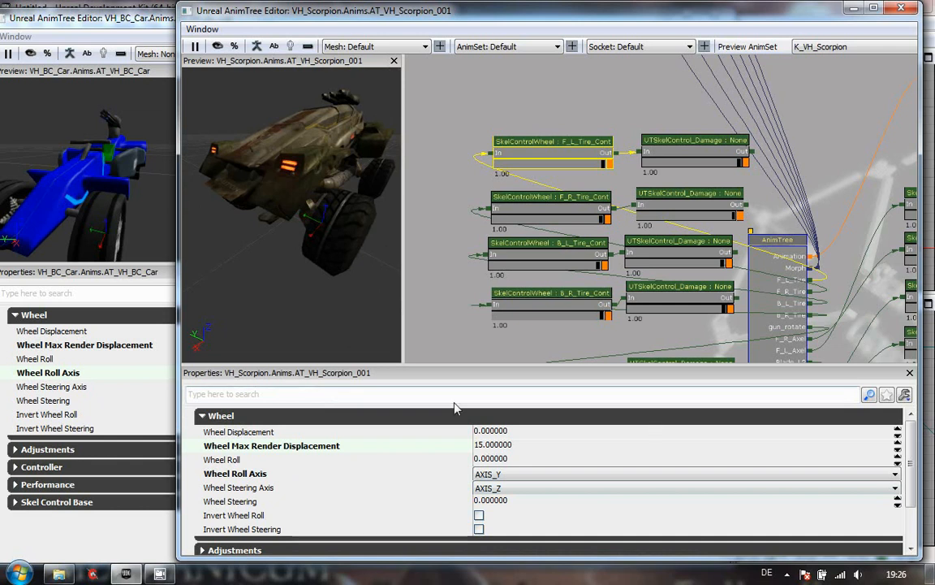
- Compare the Adjustments, Controller, Performance and Skel Control Base categories of the Scorpion's wheel control with the new node's
{"action": "left_click", "coordinate": [202, 415]}
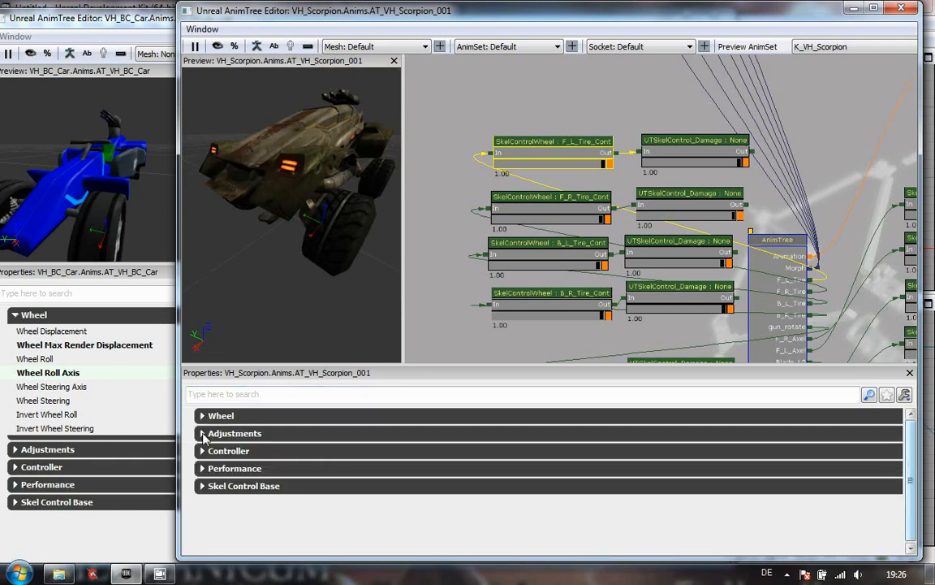
{"action": "left_click", "coordinate": [203, 434]}
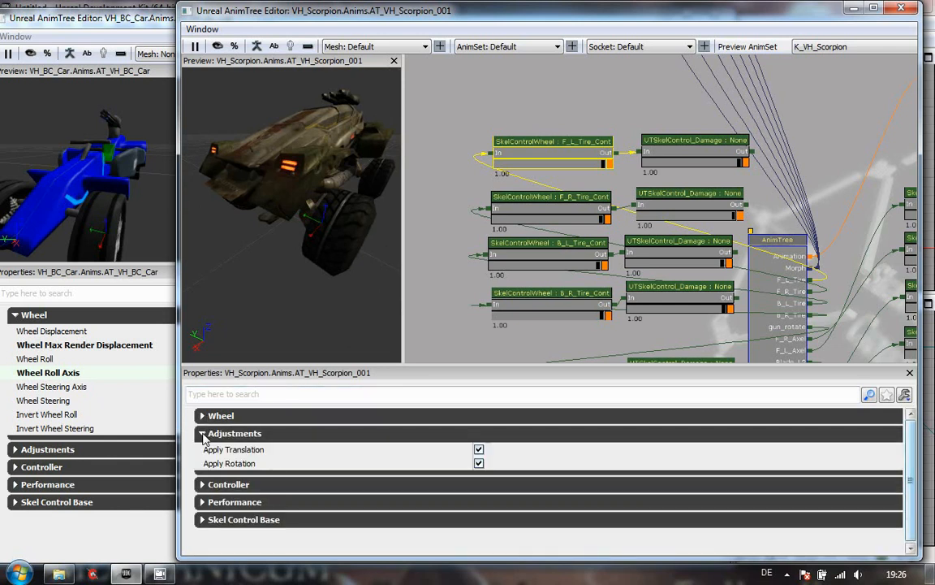
{"action": "left_click", "coordinate": [15, 449]}
{"action": "left_click", "coordinate": [15, 449]}
{"action": "left_click", "coordinate": [15, 449]}
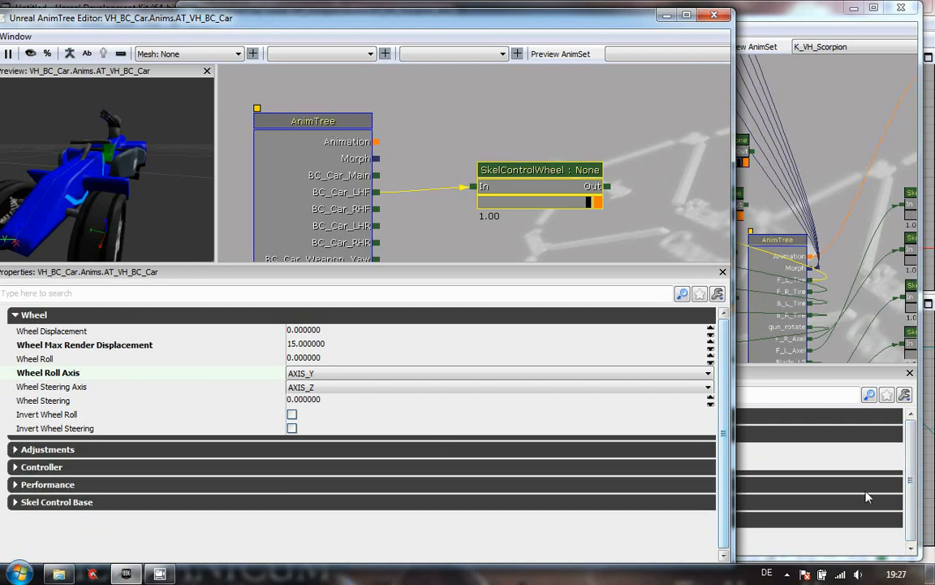
{"action": "left_click", "coordinate": [820, 426]}
{"action": "left_click", "coordinate": [202, 435]}
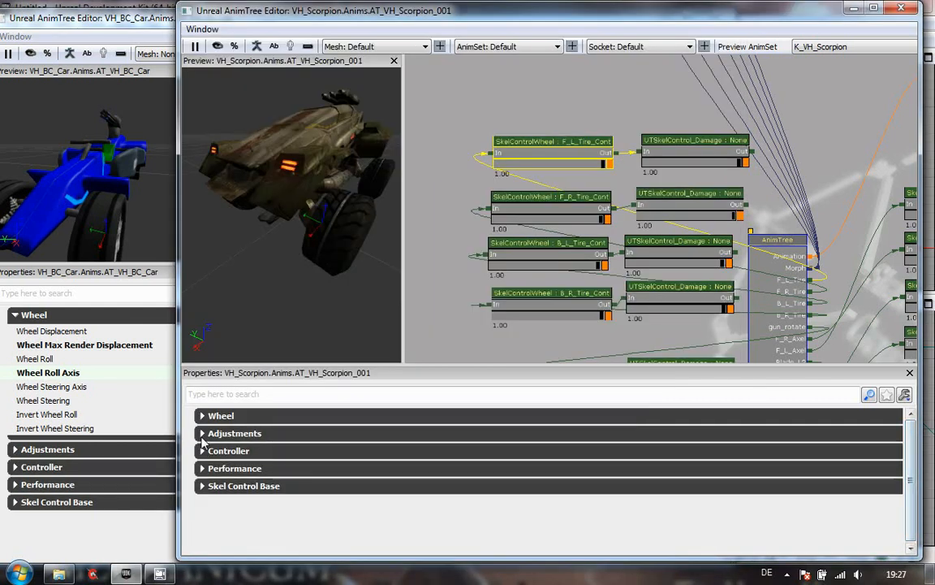
{"action": "left_click", "coordinate": [209, 453]}
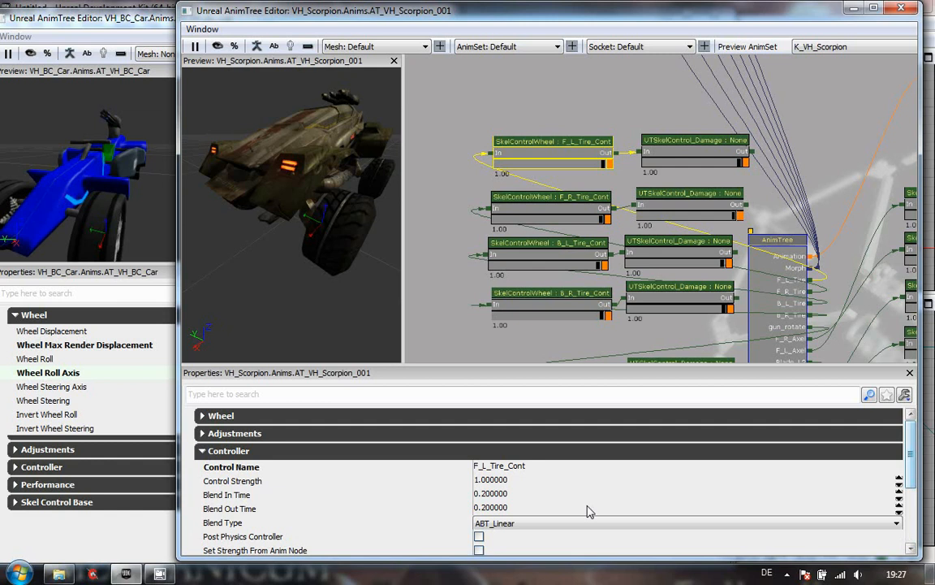
{"action": "left_click", "coordinate": [205, 453]}
{"action": "left_click", "coordinate": [206, 470]}
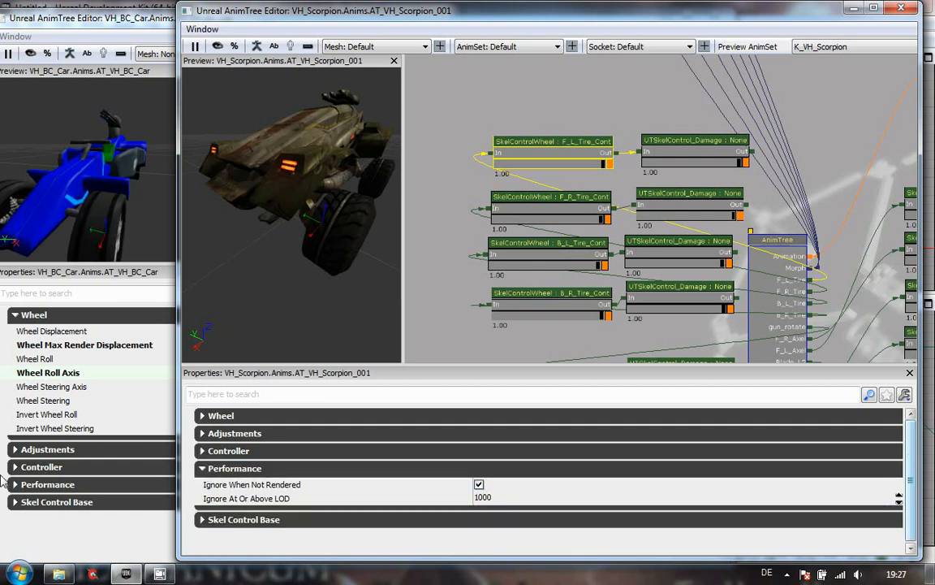
{"action": "left_click", "coordinate": [17, 485]}
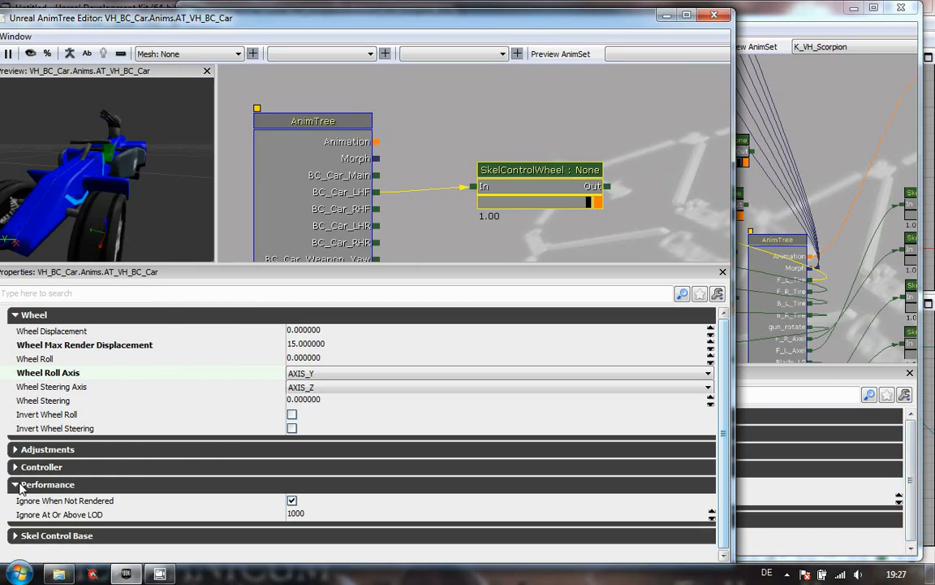
{"action": "left_click", "coordinate": [16, 484]}
{"action": "left_click", "coordinate": [918, 526]}
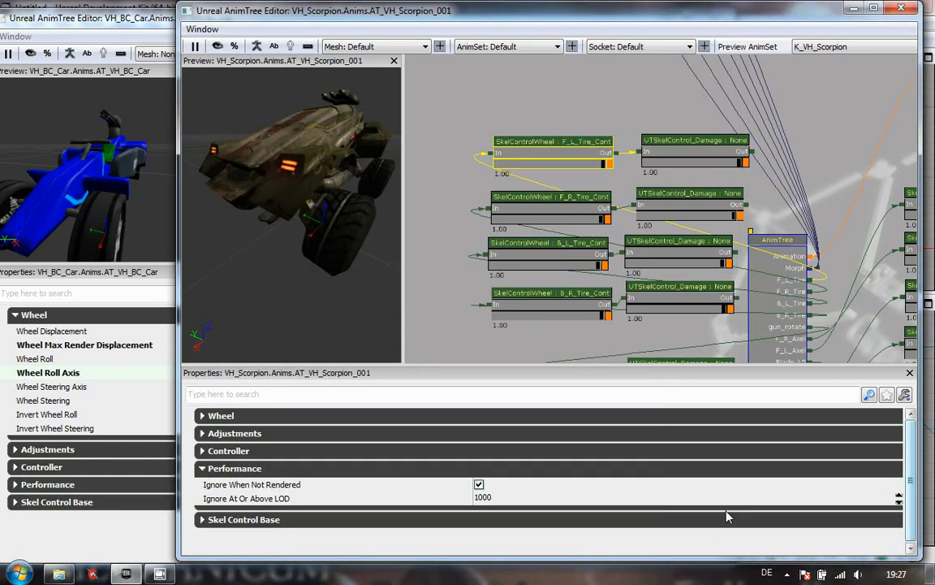
{"action": "left_click", "coordinate": [203, 469]}
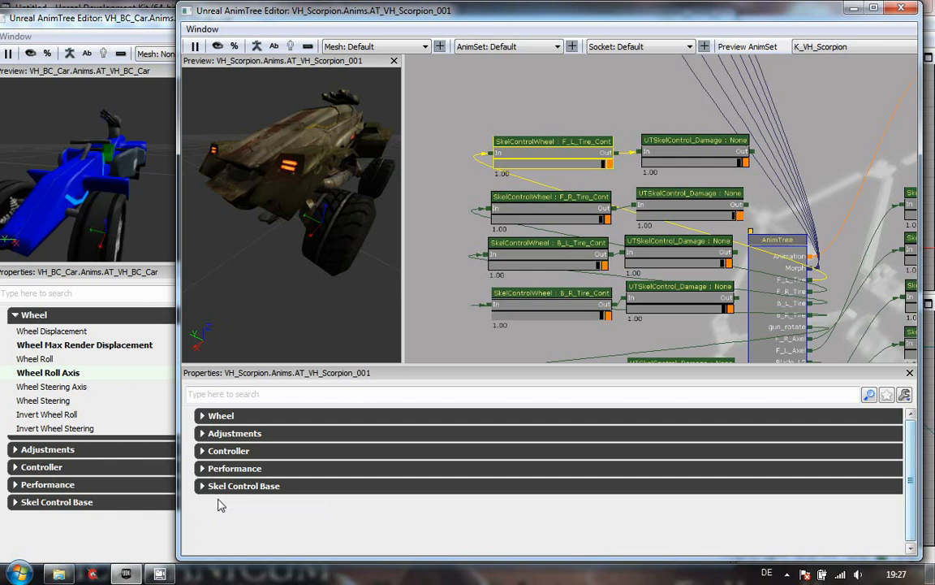
{"action": "left_click", "coordinate": [203, 486]}
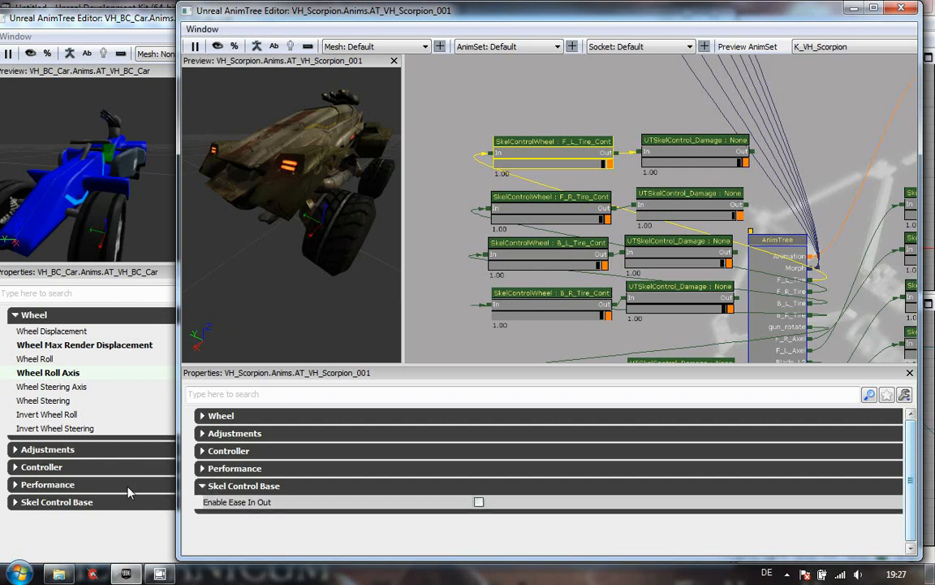
{"action": "left_click", "coordinate": [203, 486]}
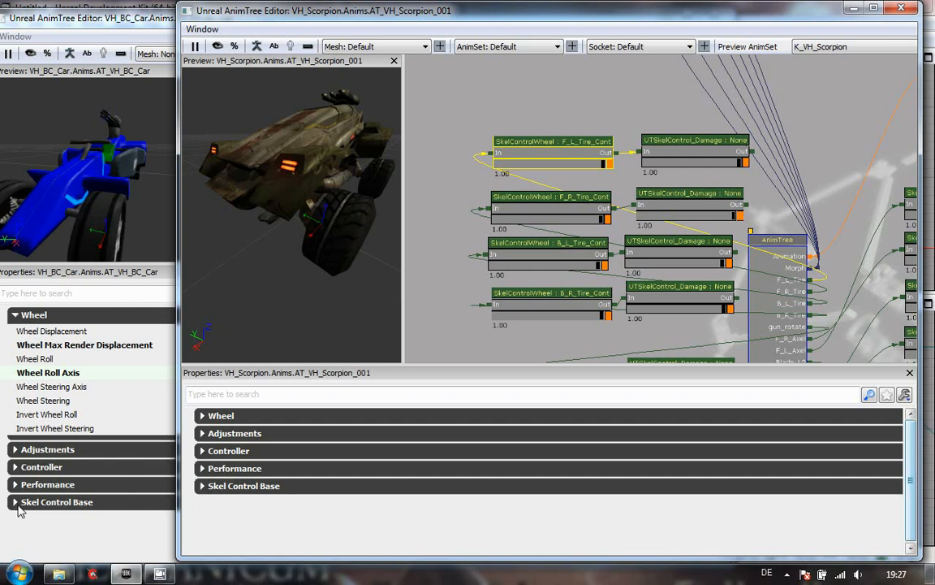
{"action": "left_click", "coordinate": [24, 502]}
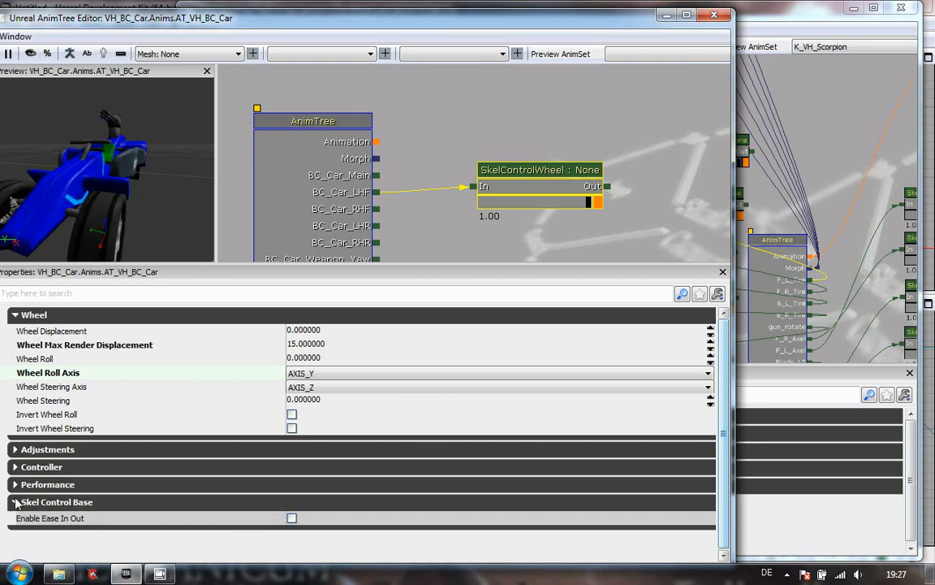
{"action": "left_click", "coordinate": [16, 503]}
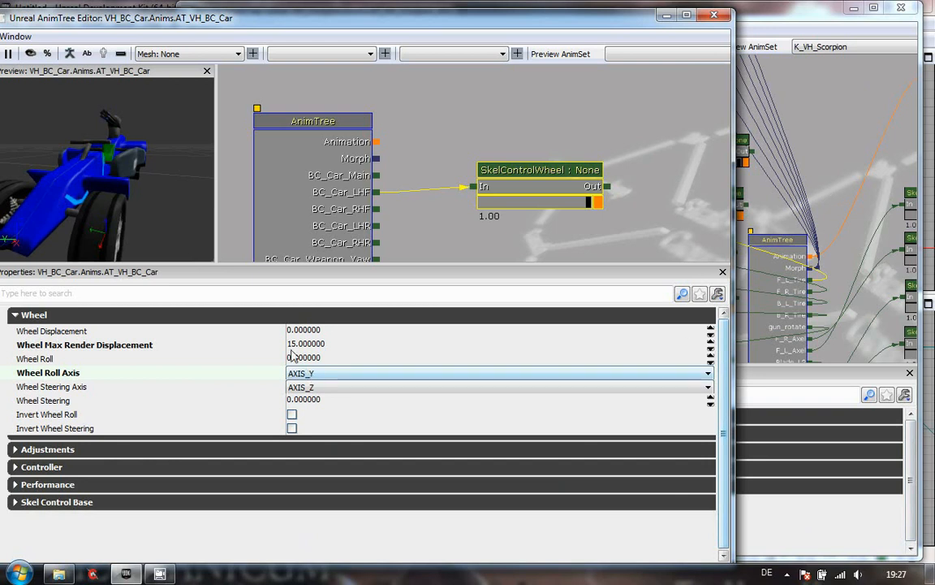
{"action": "left_click", "coordinate": [800, 529]}
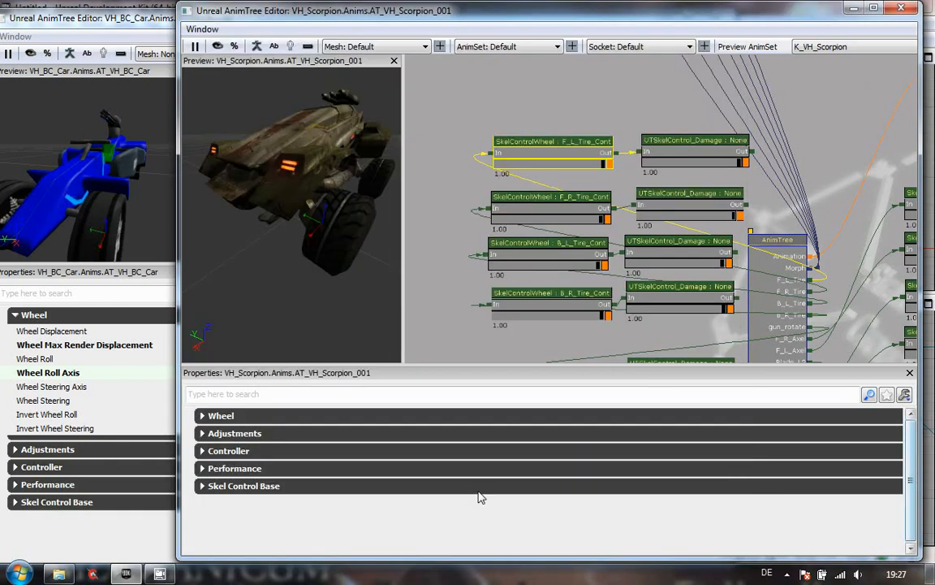
{"action": "left_click", "coordinate": [202, 451]}
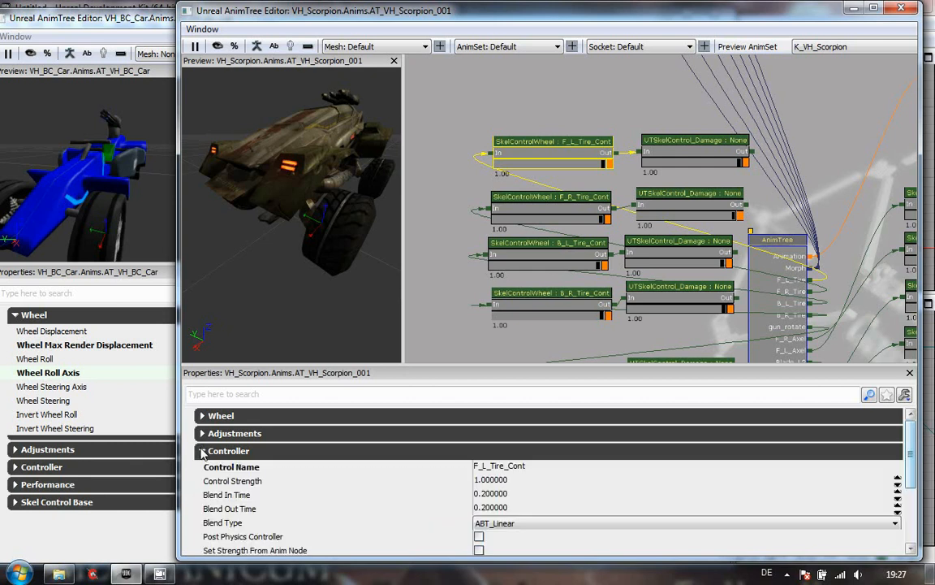
{"action": "left_click_drag", "start_coordinate": [911, 468], "coordinate": [913, 495]}
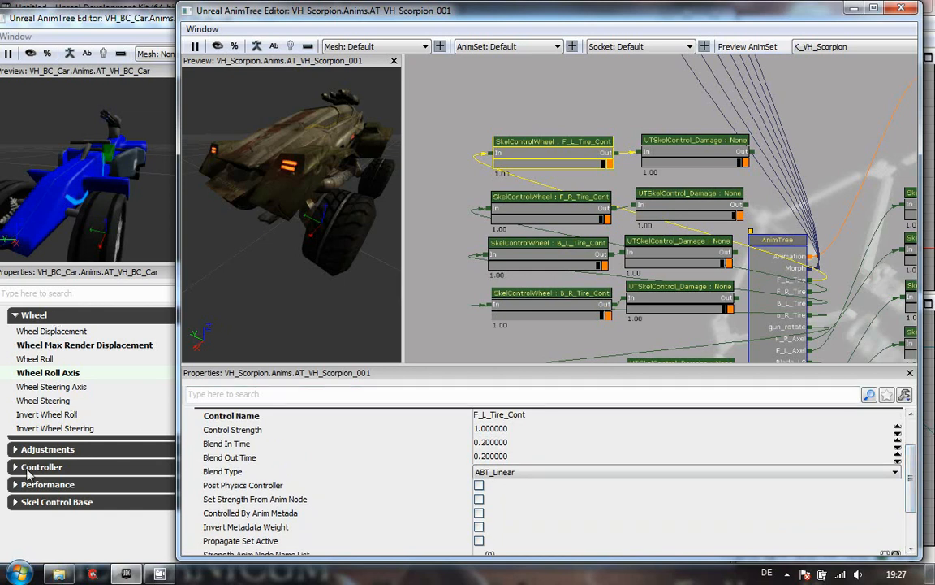
- Open the new SkelControlWheel's Controller category alongside the Scorpion's Controller settings, then return to the BC_Car editor
{"action": "left_click", "coordinate": [14, 317]}
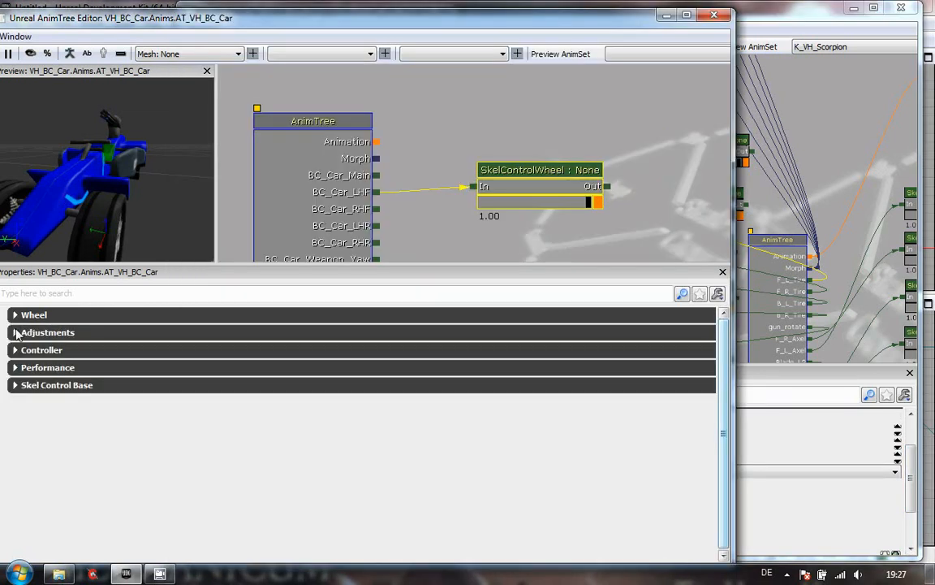
{"action": "left_click", "coordinate": [14, 332]}
{"action": "left_click", "coordinate": [14, 332]}
{"action": "left_click", "coordinate": [14, 350]}
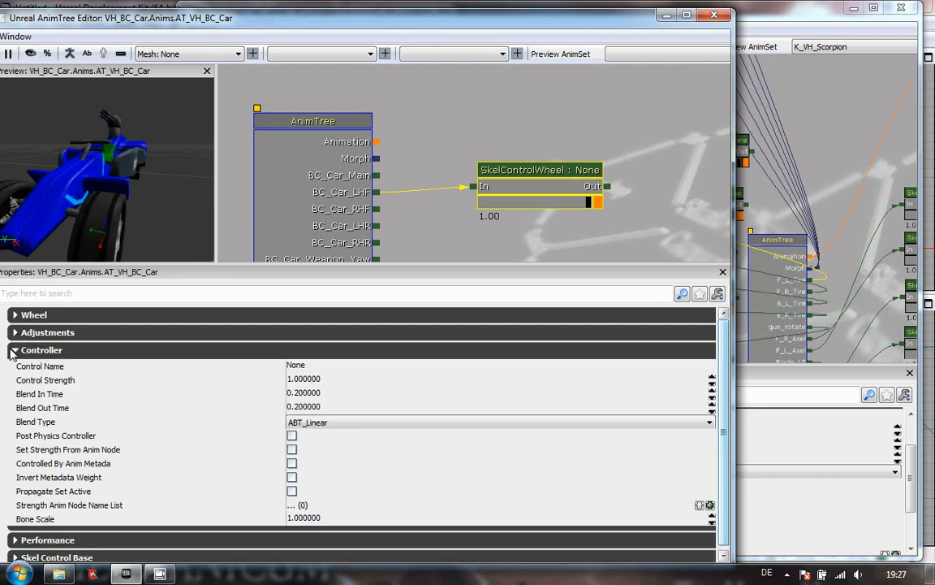
{"action": "left_click", "coordinate": [824, 439]}
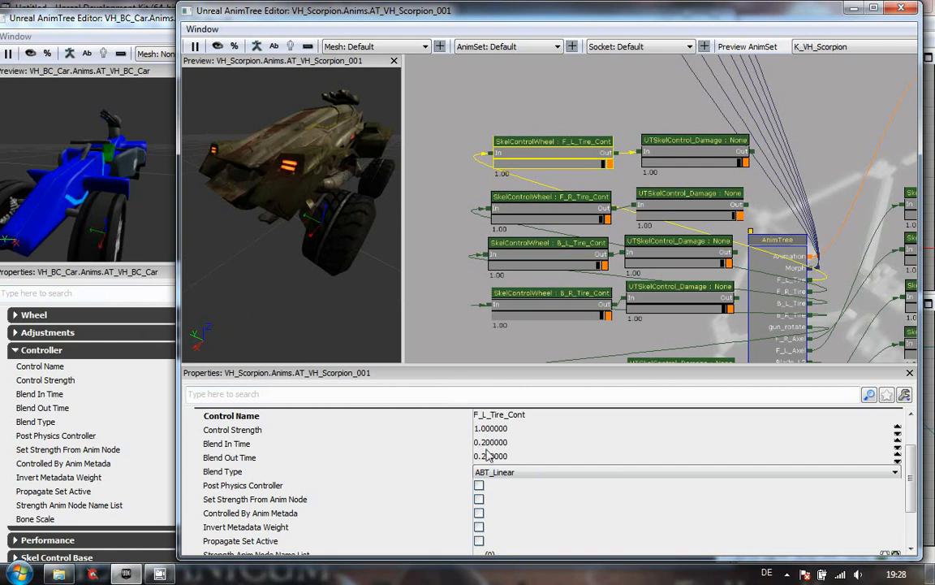
{"action": "left_click", "coordinate": [114, 377]}
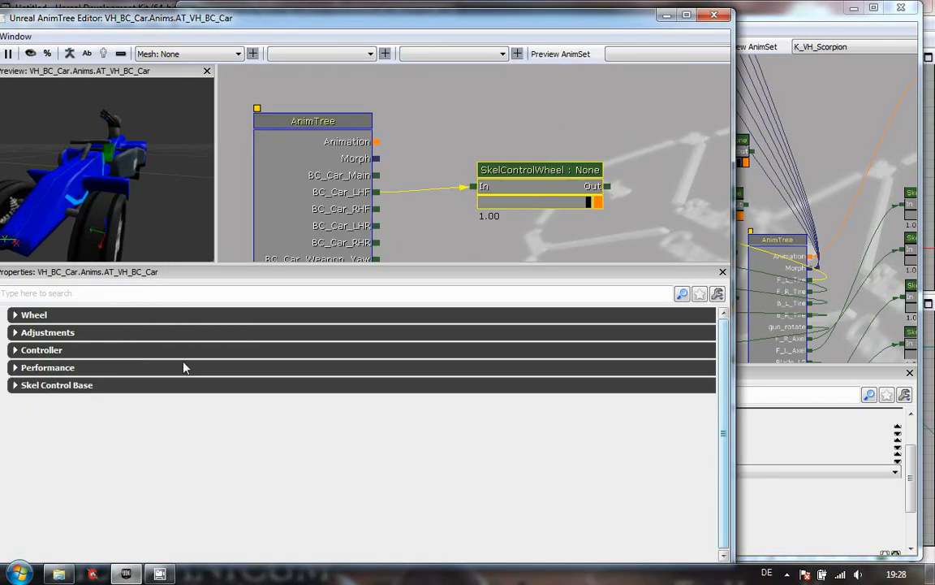
{"action": "left_click", "coordinate": [37, 350]}
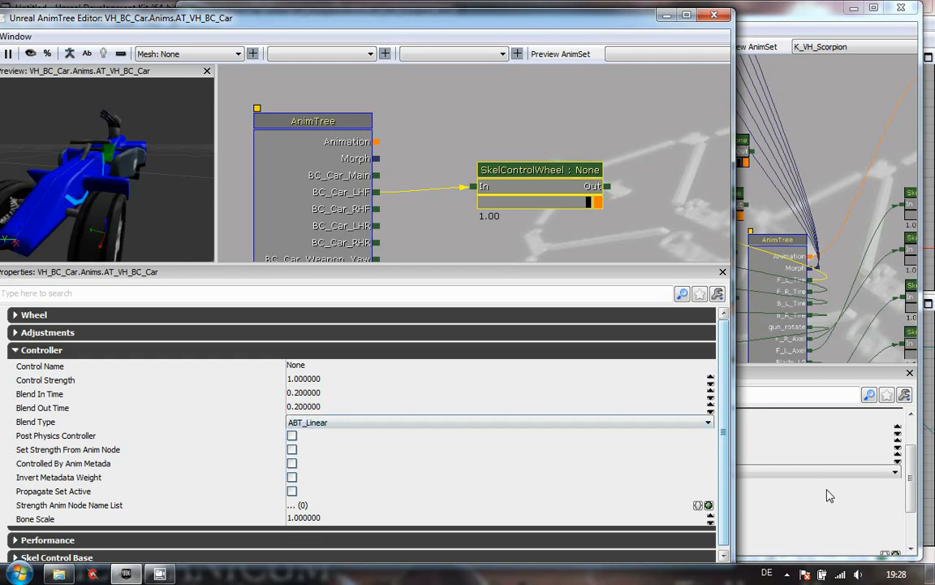
{"action": "left_click", "coordinate": [900, 9]}
{"action": "left_click_drag", "start_coordinate": [517, 21], "coordinate": [606, 24]}
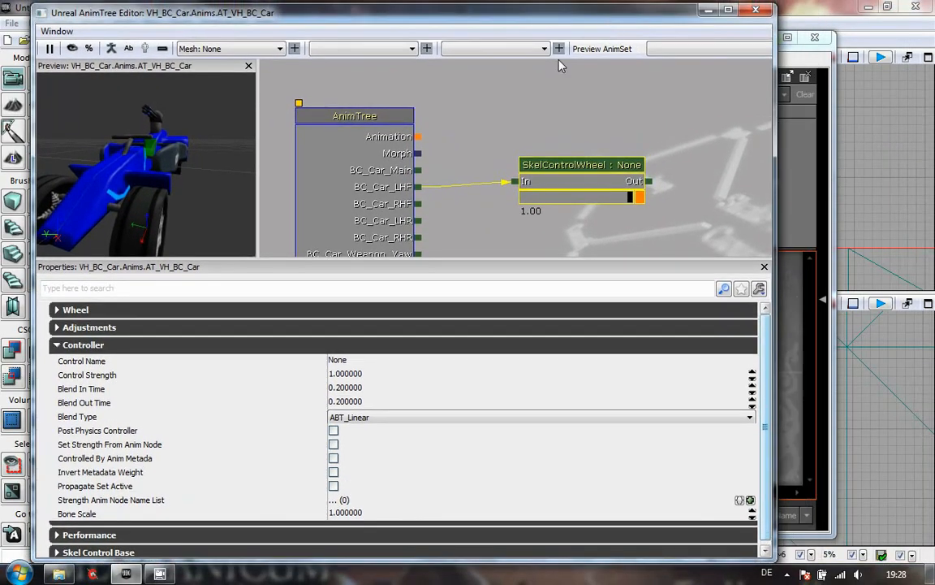
- Enter a Control Name beginning with SkelContro for the SkelControlWheel node
{"action": "left_click", "coordinate": [396, 364]}
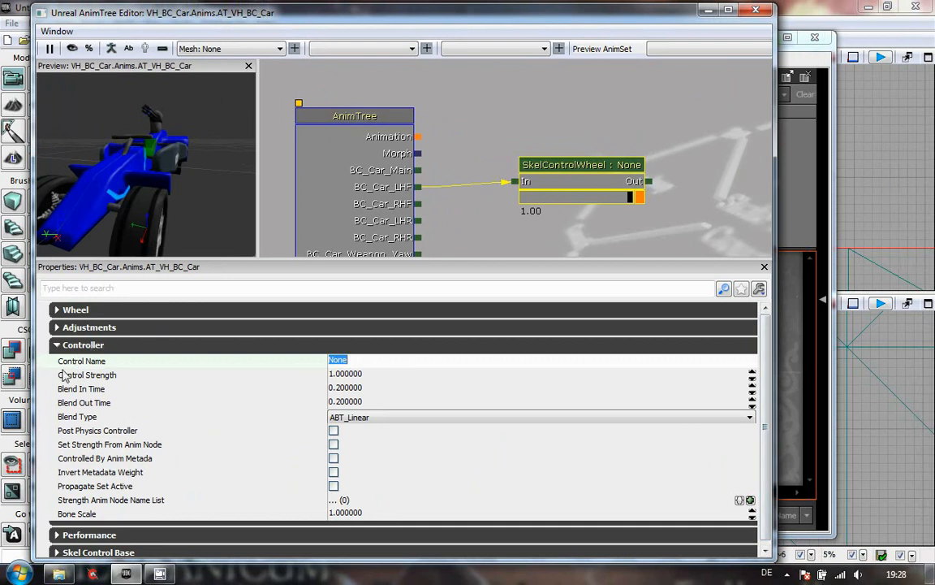
{"action": "left_click", "coordinate": [457, 364]}
{"action": "double_click", "coordinate": [456, 363]}
{"action": "type", "text": "SCS"}
{"action": "key", "text": "BackSpace"}
{"action": "key", "text": "BackSpace"}
{"action": "type", "text": "kelContro"}
- Browse the UDK-2011-11 Development Src DavCorp Classes folder in the file explorer to review the vehicle script files
{"action": "left_click", "coordinate": [63, 575]}
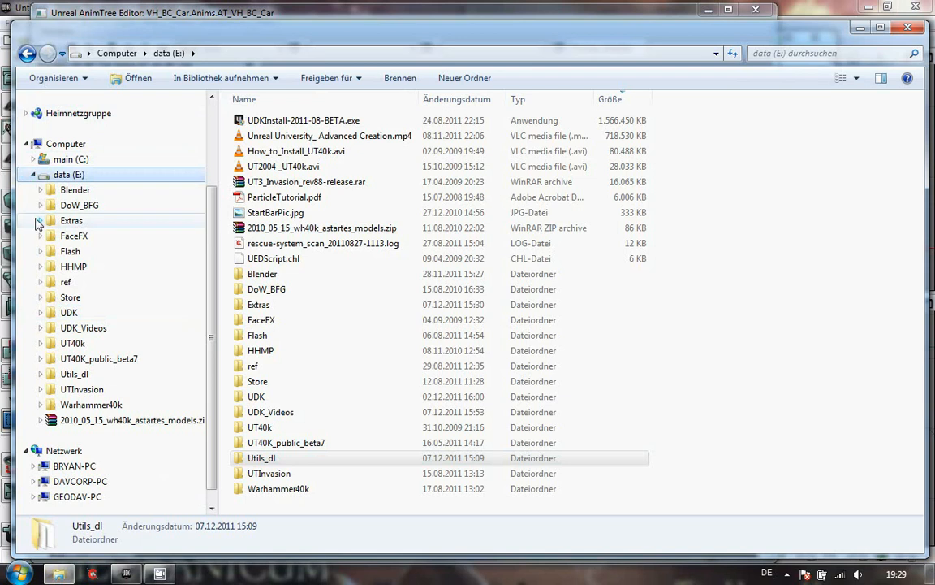
{"action": "left_click", "coordinate": [41, 312]}
{"action": "left_click", "coordinate": [48, 465]}
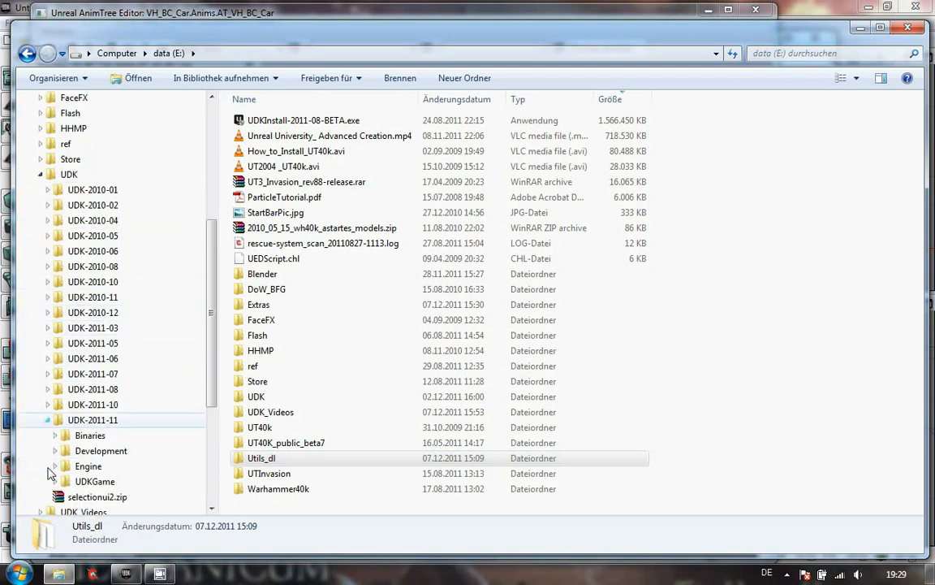
{"action": "left_click", "coordinate": [56, 436]}
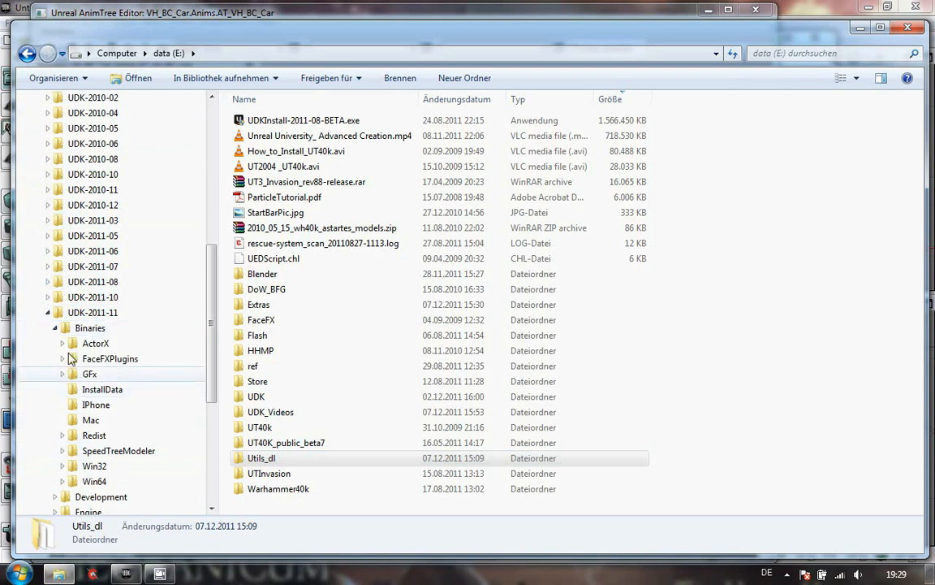
{"action": "left_click", "coordinate": [54, 327]}
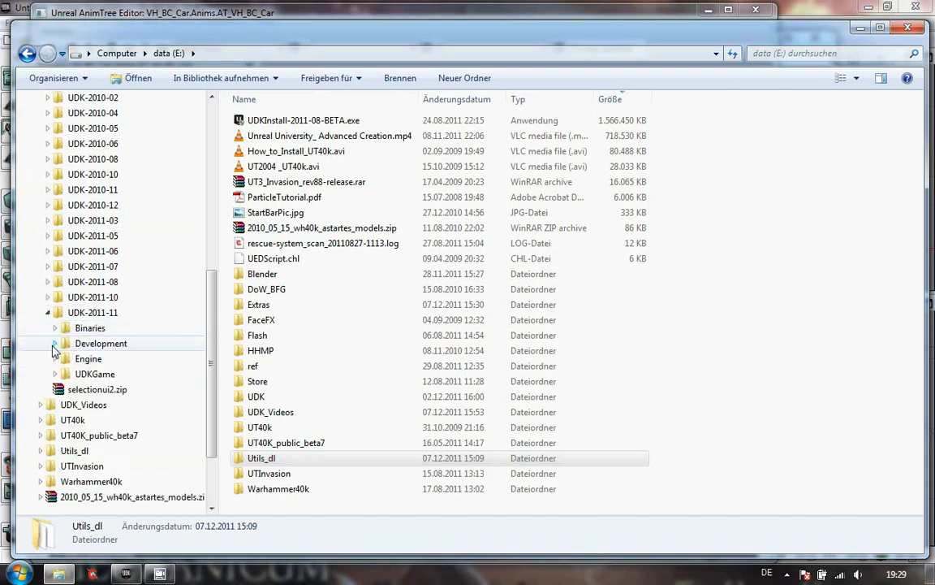
{"action": "left_click", "coordinate": [54, 343]}
{"action": "left_click", "coordinate": [63, 373]}
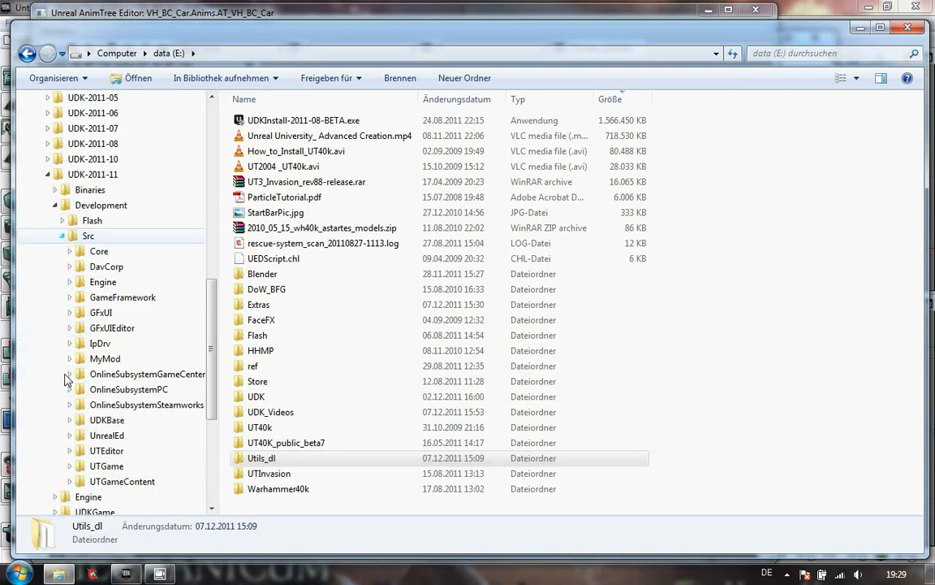
{"action": "left_click", "coordinate": [69, 267]}
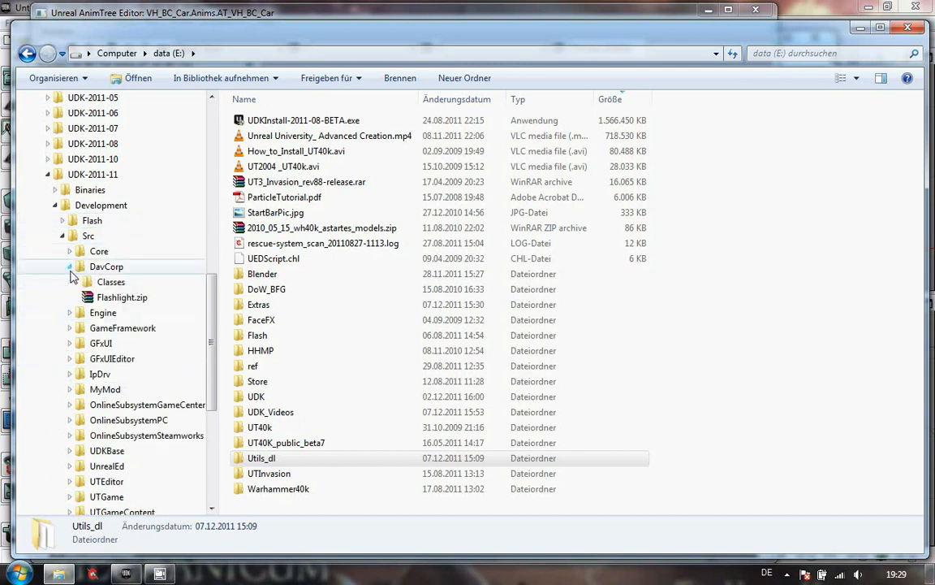
{"action": "left_click", "coordinate": [106, 282]}
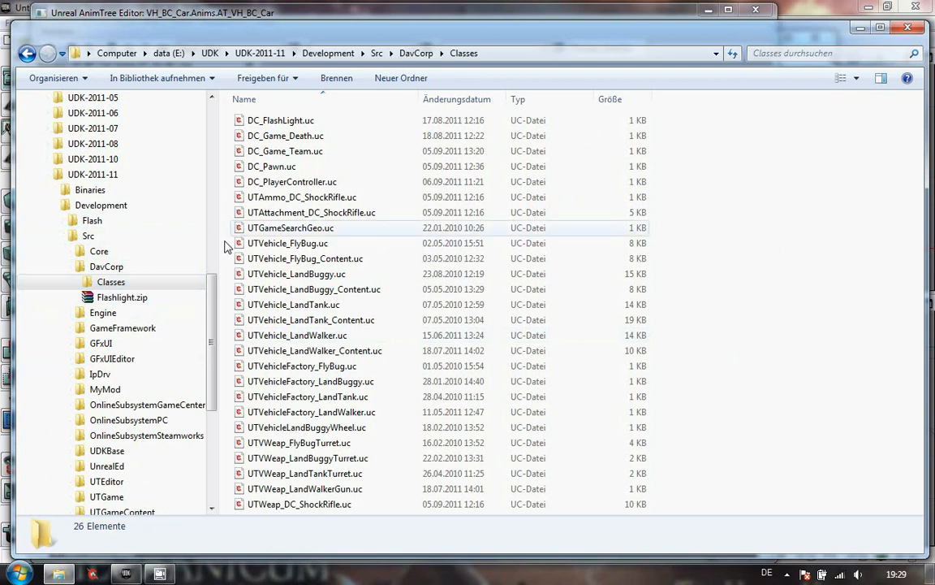
{"action": "left_click", "coordinate": [71, 267]}
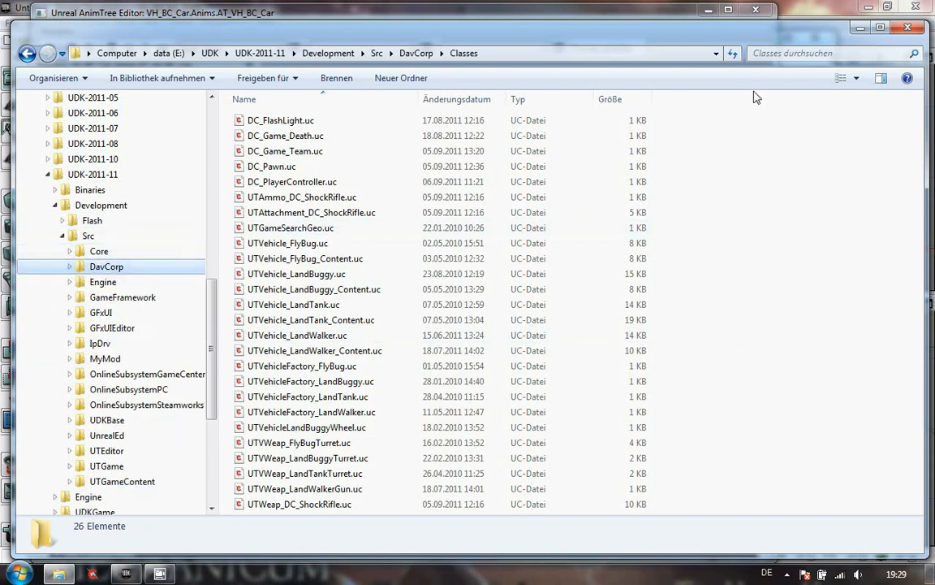
{"action": "left_click", "coordinate": [861, 29]}
- Set the wheel node's Control Name to SkelControlWheel_BC_LHF
{"action": "left_click", "coordinate": [400, 366]}
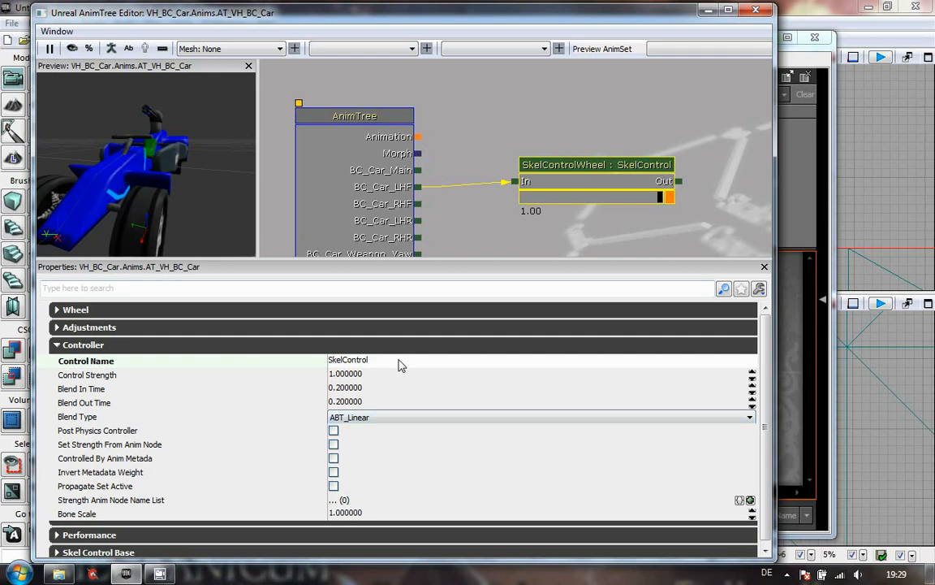
{"action": "type", "text": "Wheel_BC_LHF"}
{"action": "key", "text": "Return"}
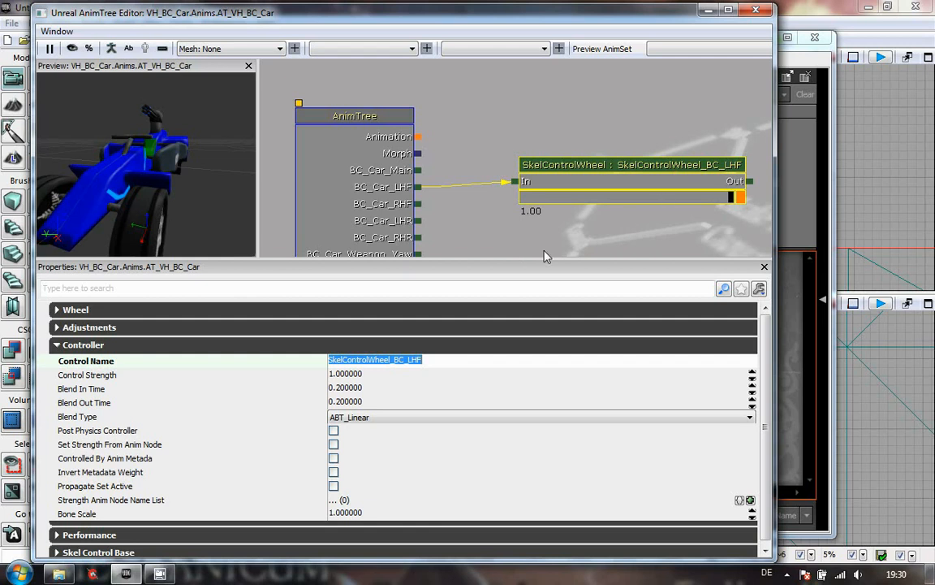
- Duplicate the SkelControlWheel node three times and connect the copies to the BC_Car_RHF, BC_Car_LHR and BC_Car_RHR outputs
{"action": "left_click_drag", "start_coordinate": [378, 189], "coordinate": [375, 126]}
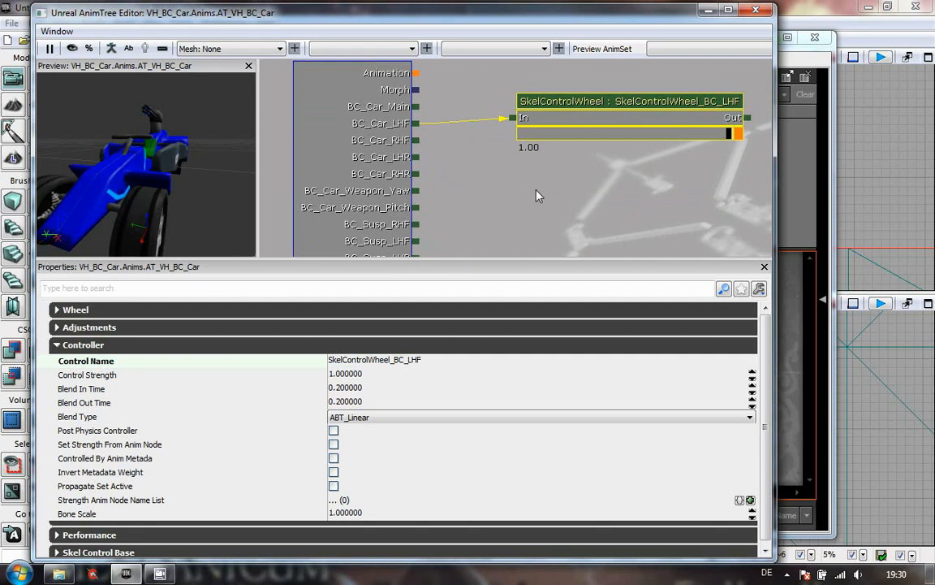
{"action": "right_click", "coordinate": [587, 104]}
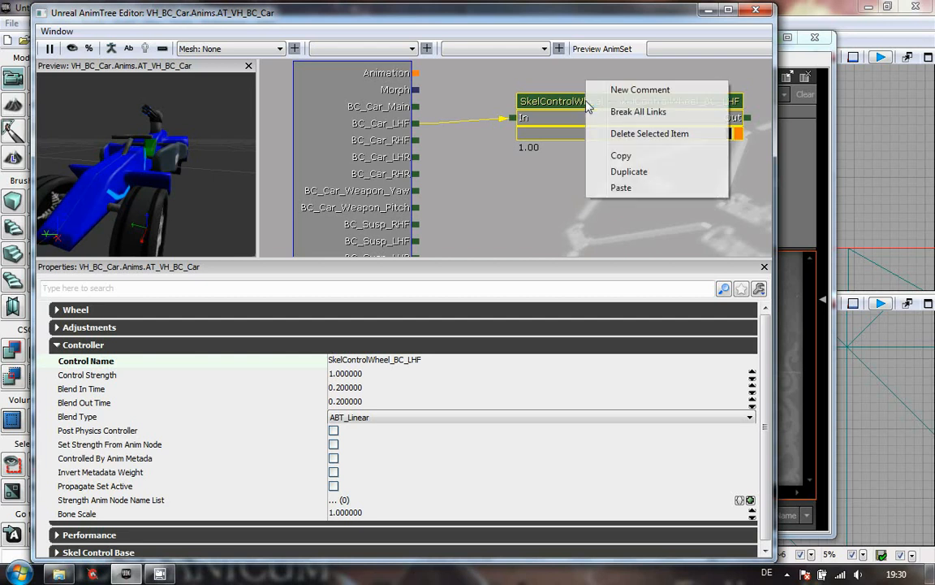
{"action": "left_click", "coordinate": [531, 179]}
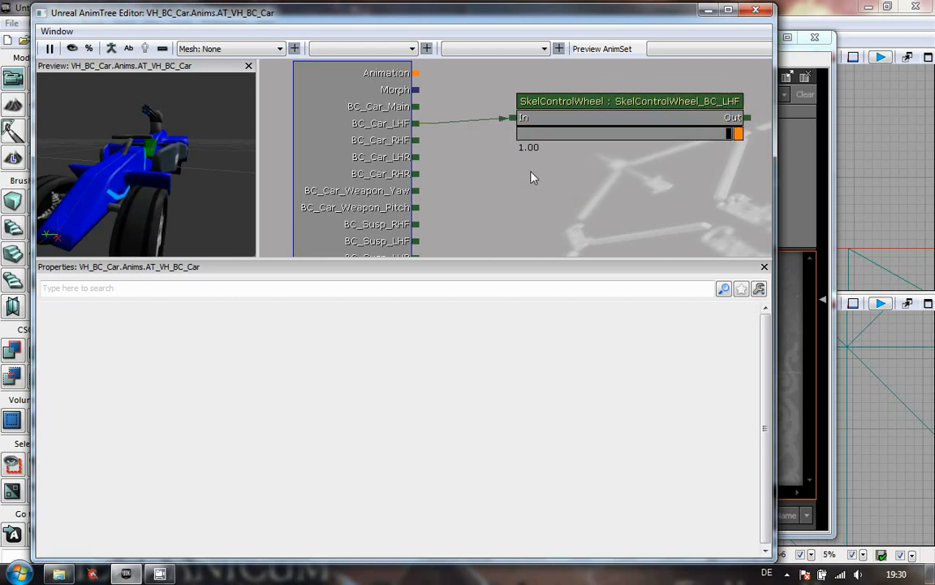
{"action": "key", "text": "ctrl+w"}
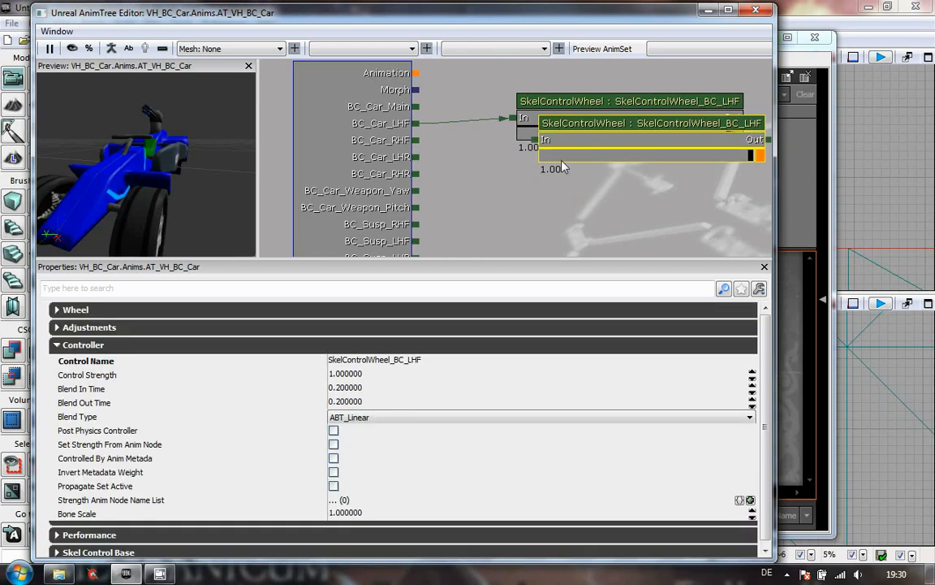
{"action": "key", "text": "ctrl+w"}
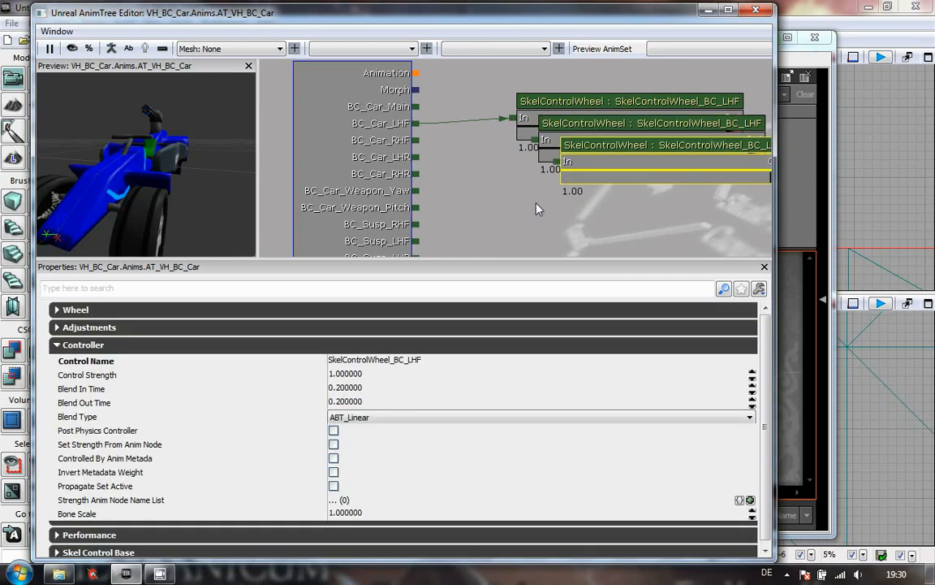
{"action": "key", "text": "ctrl+w"}
{"action": "mouse_move", "coordinate": [534, 138]}
{"action": "left_mouse_down"}
{"action": "mouse_move", "coordinate": [415, 139]}
{"action": "mouse_move", "coordinate": [536, 141]}
{"action": "left_mouse_up"}
{"action": "left_click_drag", "start_coordinate": [416, 159], "coordinate": [556, 161]}
{"action": "left_click_drag", "start_coordinate": [415, 173], "coordinate": [580, 189]}
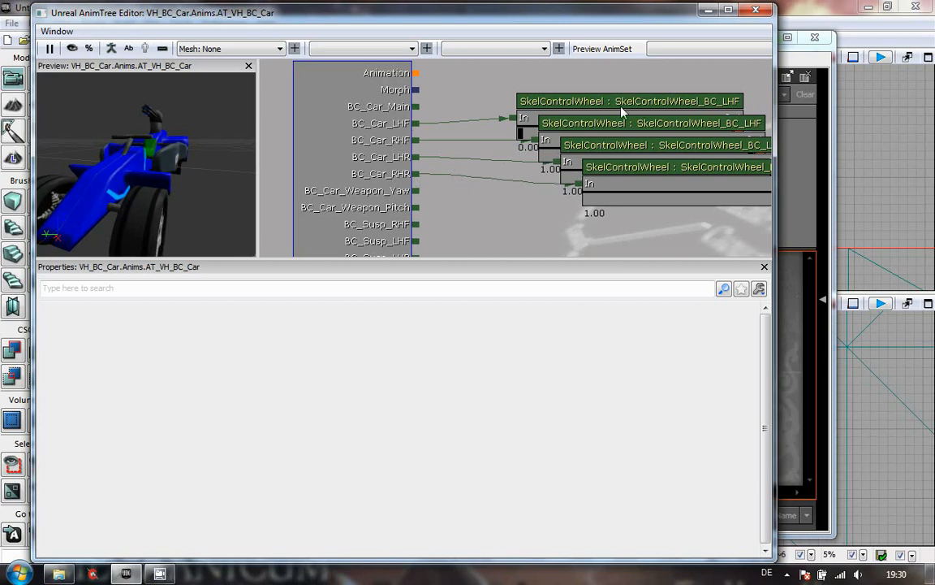
- Rename the second wheel node's Control Name to SkelControlWheel_BC_RHF
{"action": "left_click", "coordinate": [645, 128]}
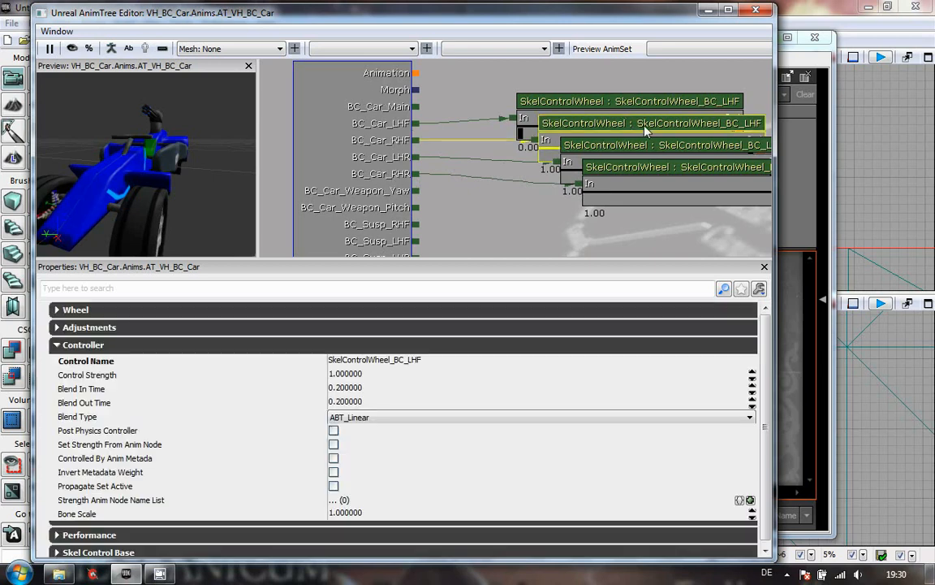
{"action": "left_click", "coordinate": [447, 360]}
{"action": "left_click", "coordinate": [450, 364]}
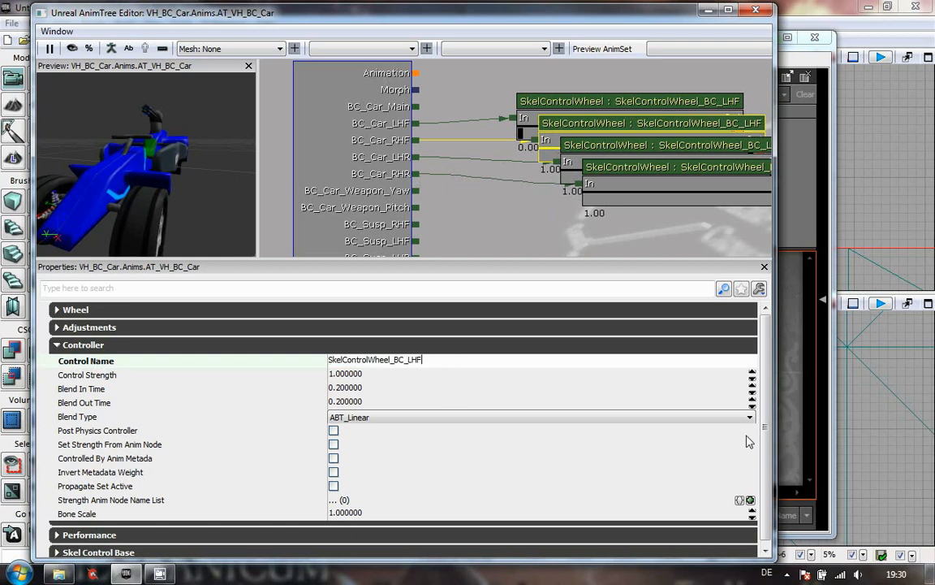
{"action": "key", "text": "ctrl+a"}
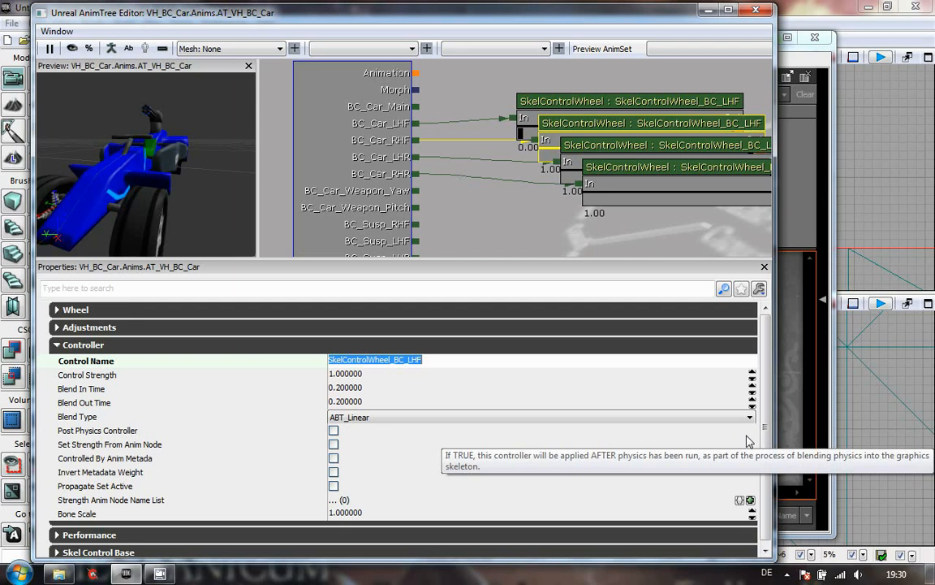
{"action": "key", "text": "Right"}
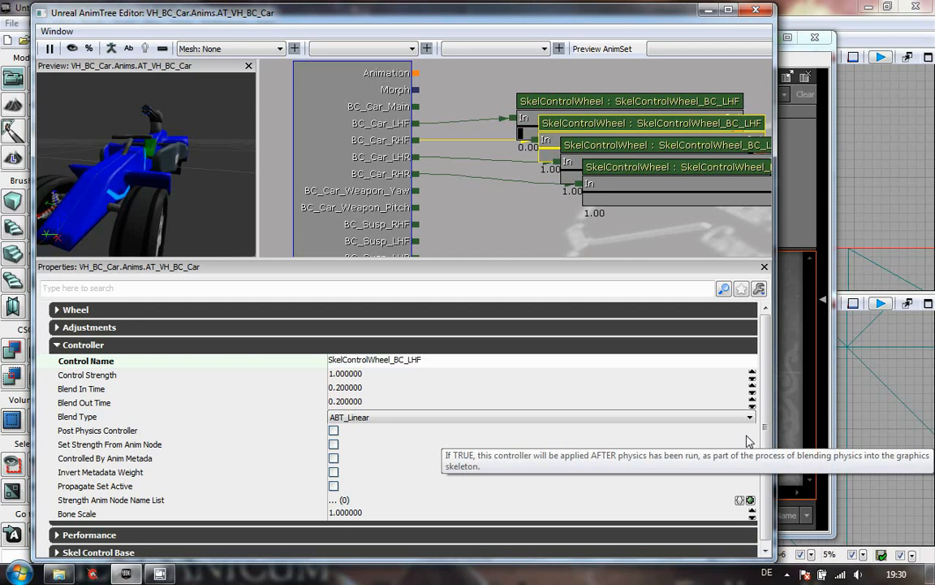
{"action": "key", "text": "BackSpace"}
{"action": "key", "text": "BackSpace"}
{"action": "key", "text": "BackSpace"}
{"action": "type", "text": "RHF"}
{"action": "key", "text": "Return"}
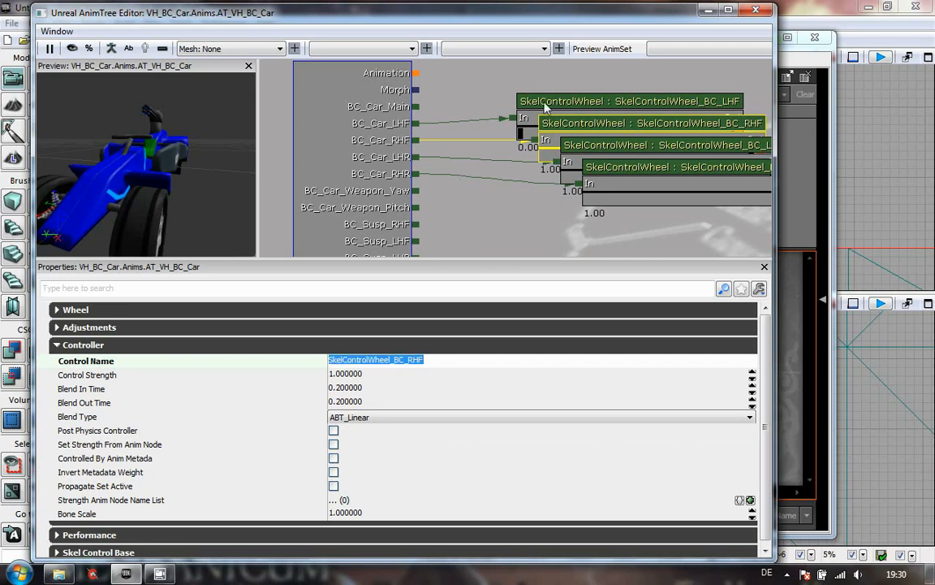
- Rename the third wheel node's Control Name to SkelControlWheel_BC_LHR
{"action": "left_click", "coordinate": [590, 151]}
{"action": "left_click", "coordinate": [490, 364]}
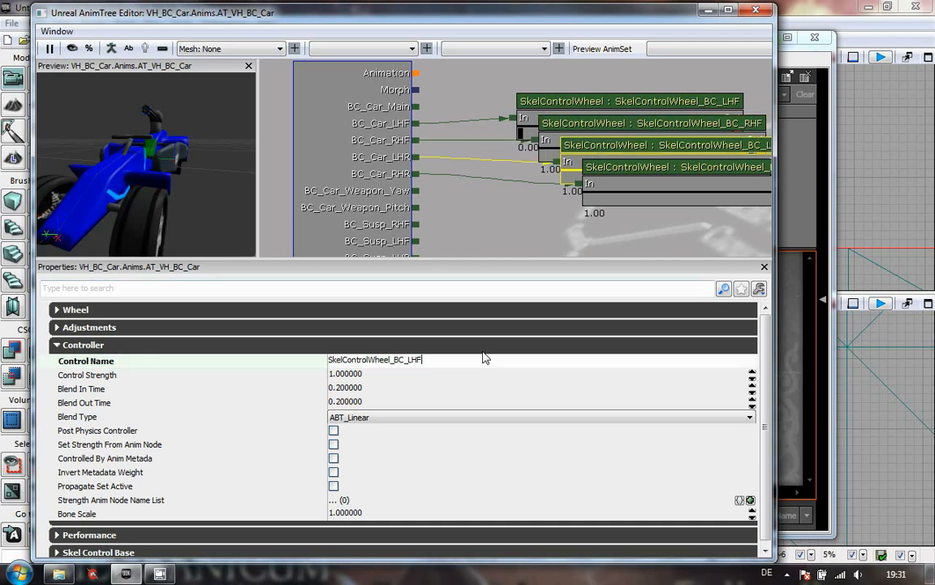
{"action": "key", "text": "BackSpace"}
{"action": "type", "text": "R"}
{"action": "key", "text": "Return"}
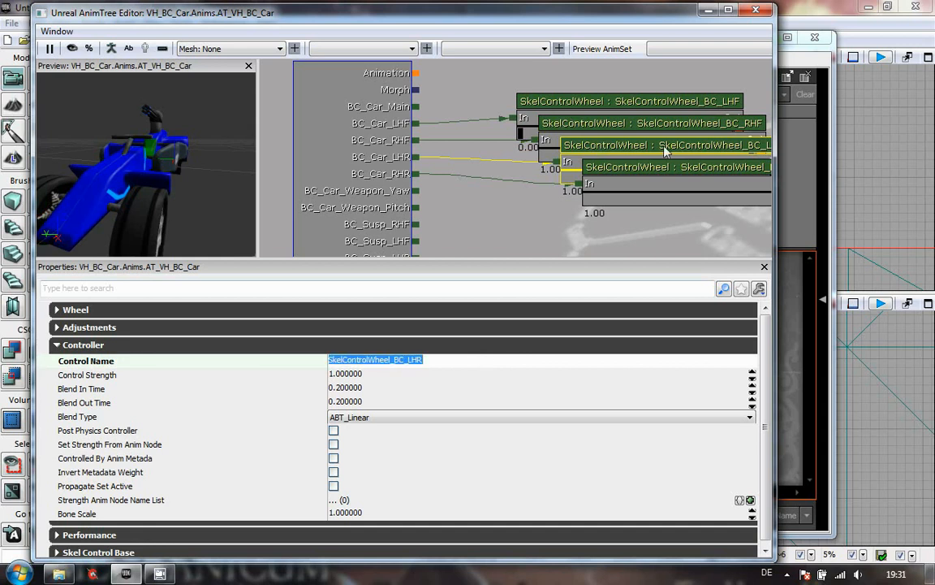
- Rename the fourth wheel node's Control Name to SkelControlWheel_BC_RHR
{"action": "left_click_drag", "start_coordinate": [526, 225], "coordinate": [465, 194]}
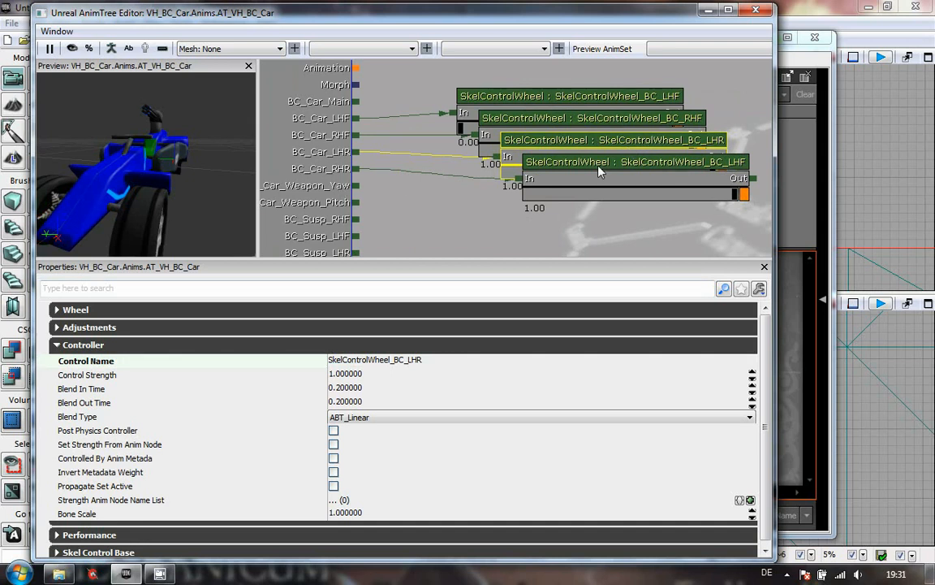
{"action": "left_click", "coordinate": [599, 169]}
{"action": "left_click", "coordinate": [443, 361]}
{"action": "left_click", "coordinate": [453, 363]}
{"action": "key", "text": "BackSpace"}
{"action": "key", "text": "BackSpace"}
{"action": "key", "text": "BackSpace"}
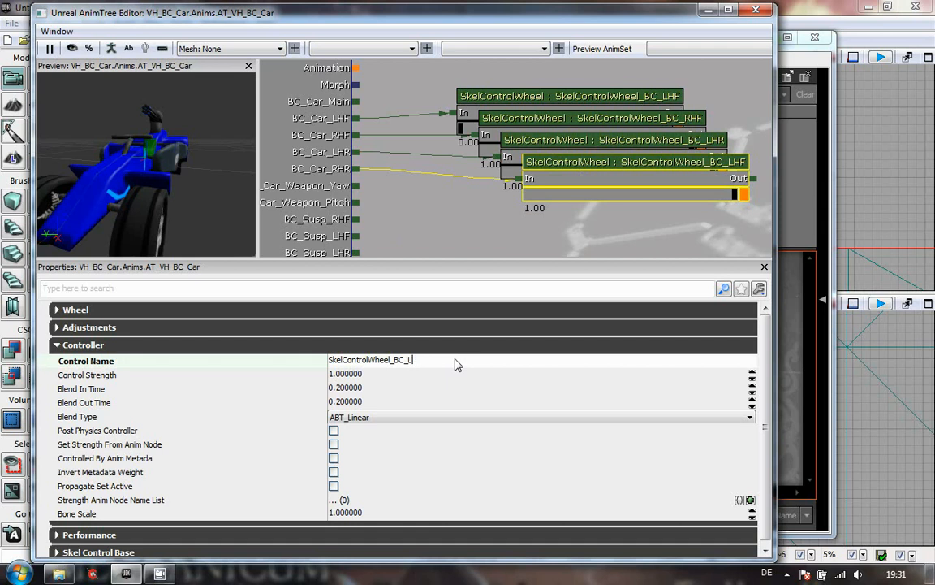
{"action": "type", "text": "RHR"}
{"action": "key", "text": "Return"}
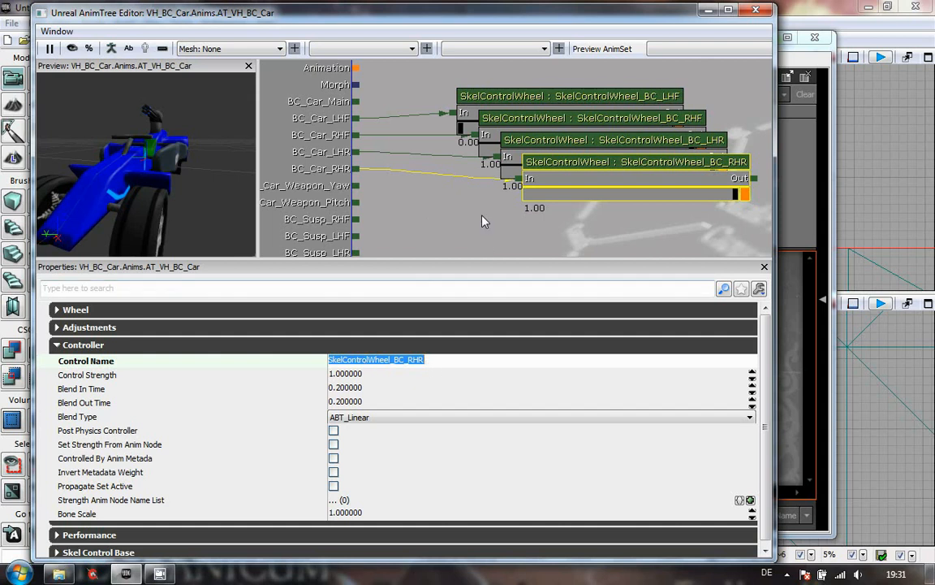
- Add a new UTSkelControl_TurretConstrained skeletal control node below the wheel nodes and select it to show its properties
{"action": "left_click_drag", "start_coordinate": [411, 207], "coordinate": [577, 152]}
{"action": "scroll", "coordinate": [559, 156], "scroll_direction": "down", "scroll_amount": 1}
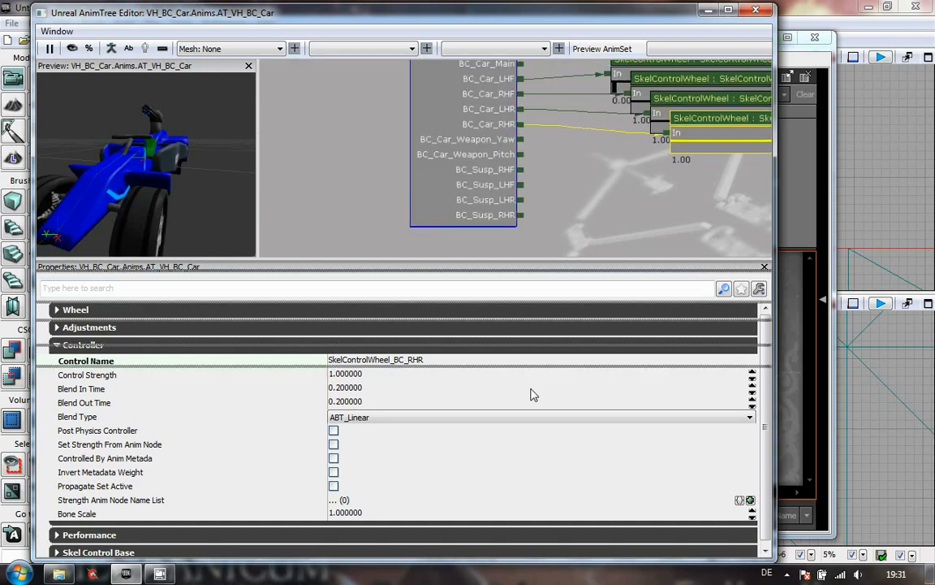
{"action": "left_click_drag", "start_coordinate": [524, 444], "coordinate": [523, 444]}
{"action": "left_click_drag", "start_coordinate": [507, 281], "coordinate": [495, 352]}
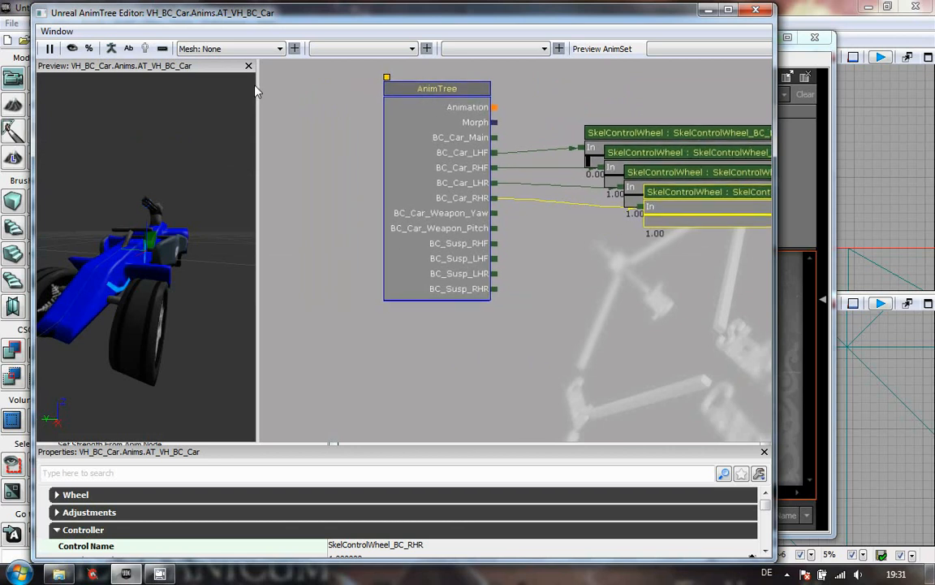
{"action": "left_click_drag", "start_coordinate": [324, 179], "coordinate": [273, 158]}
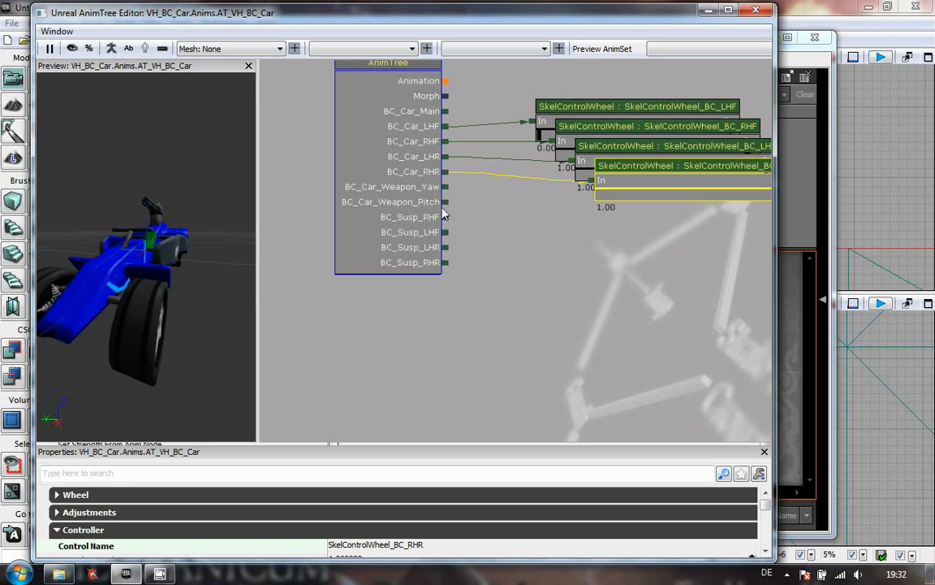
{"action": "right_click", "coordinate": [572, 284]}
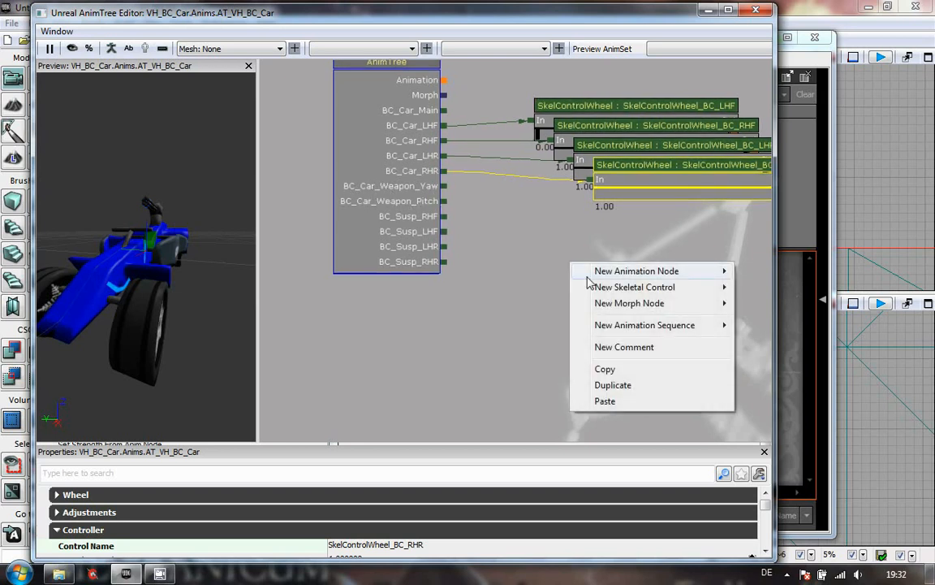
{"action": "mouse_move", "coordinate": [627, 287]}
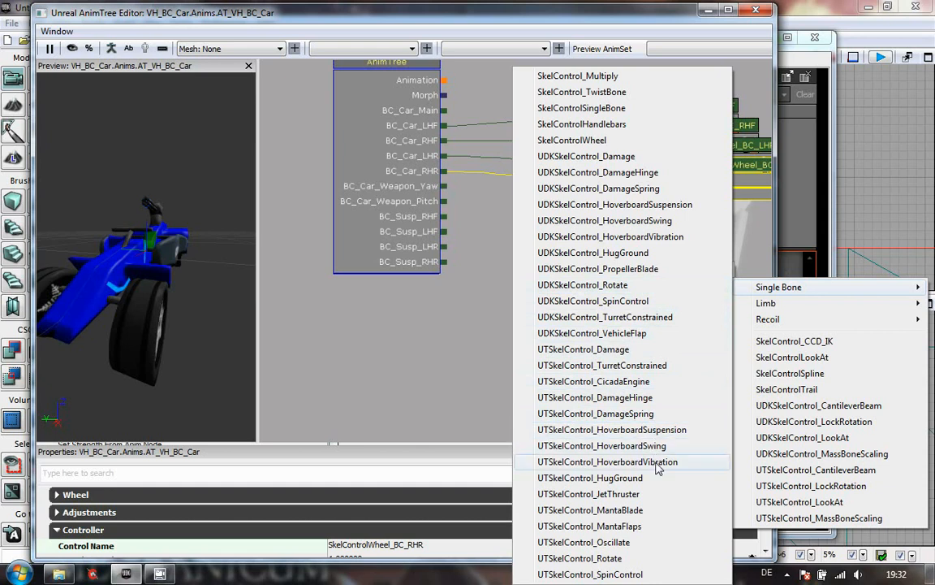
{"action": "left_click", "coordinate": [643, 367]}
{"action": "left_click_drag", "start_coordinate": [658, 303], "coordinate": [599, 246]}
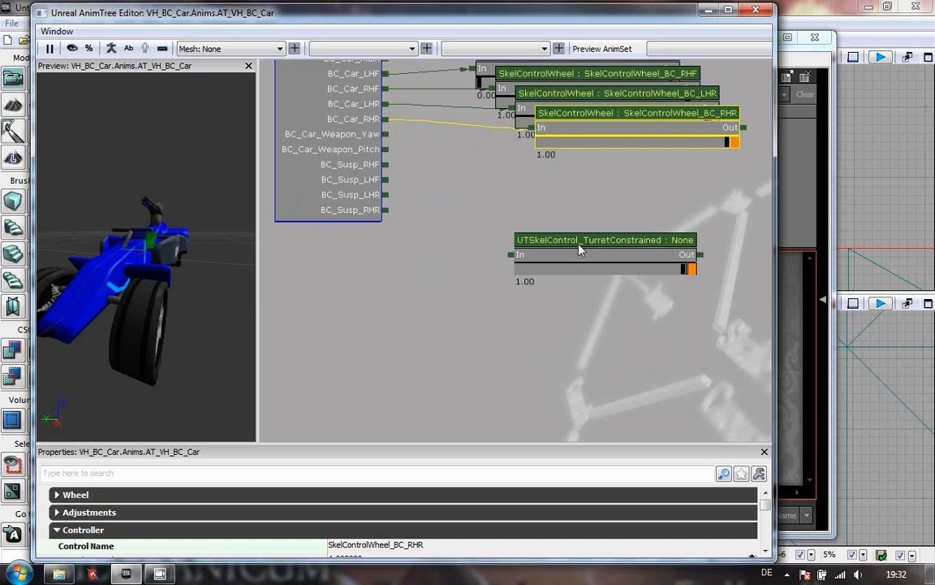
{"action": "left_click", "coordinate": [580, 250]}
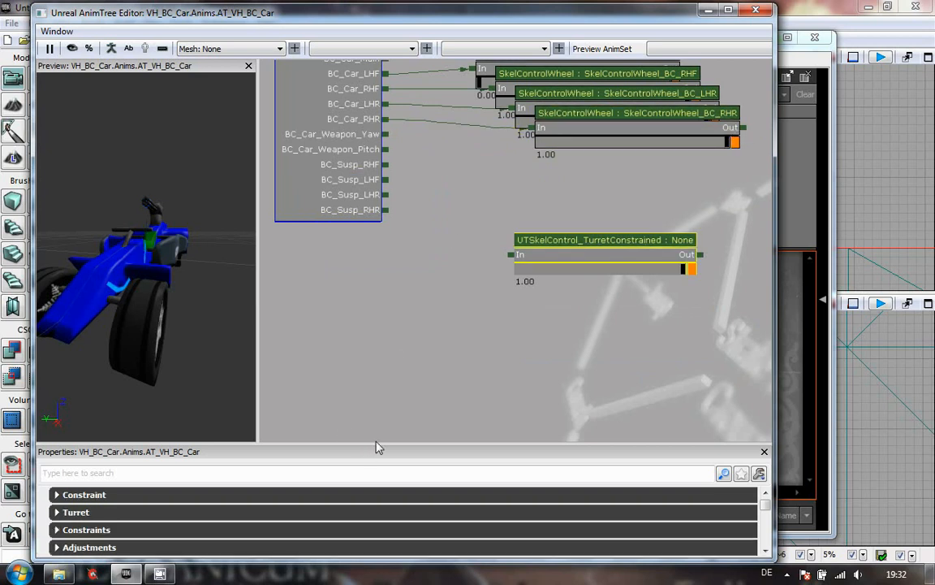
{"action": "left_click_drag", "start_coordinate": [376, 445], "coordinate": [406, 289]}
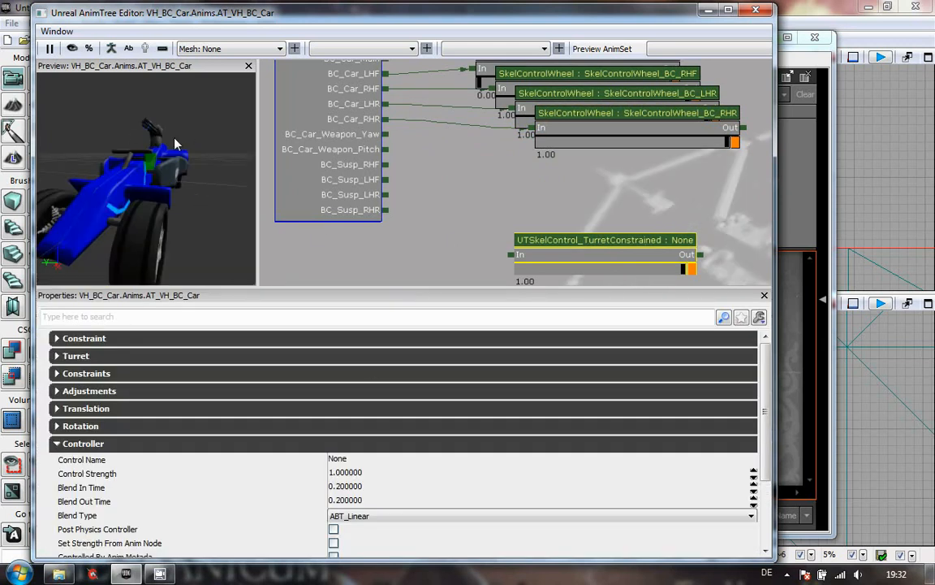
{"action": "left_click_drag", "start_coordinate": [151, 144], "coordinate": [70, 104]}
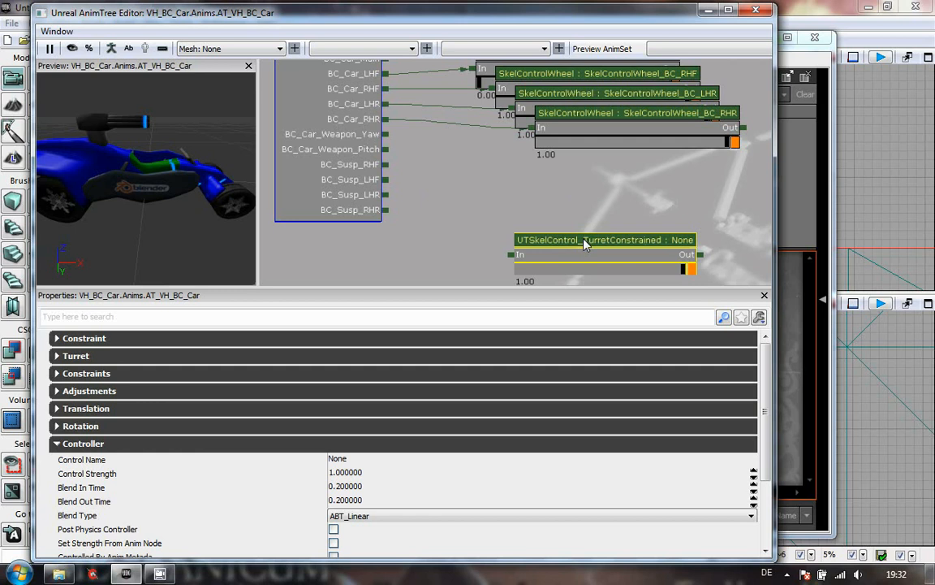
- Move the turret node up below the wheel nodes and set its Control Name to TC_BC_CarWeapon_Yaw
{"action": "left_click_drag", "start_coordinate": [584, 244], "coordinate": [557, 178]}
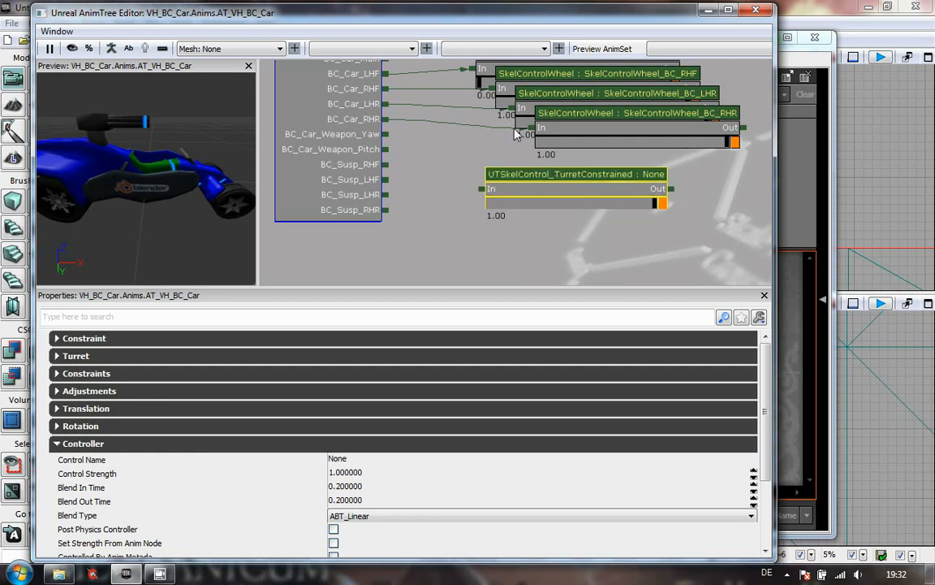
{"action": "left_click", "coordinate": [427, 461]}
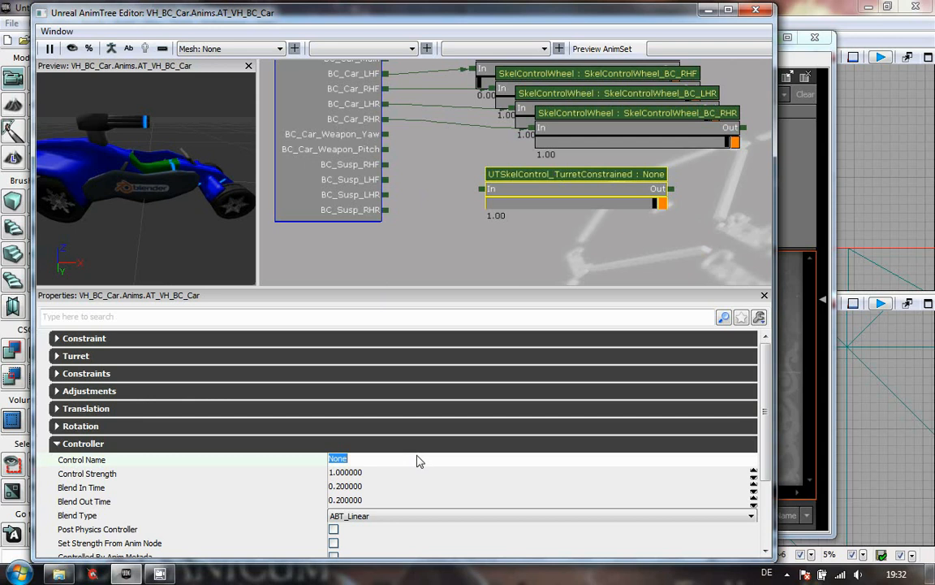
{"action": "type", "text": "BC"}
{"action": "type", "text": "_CarWe"}
{"action": "type", "text": "apon_Yaw"}
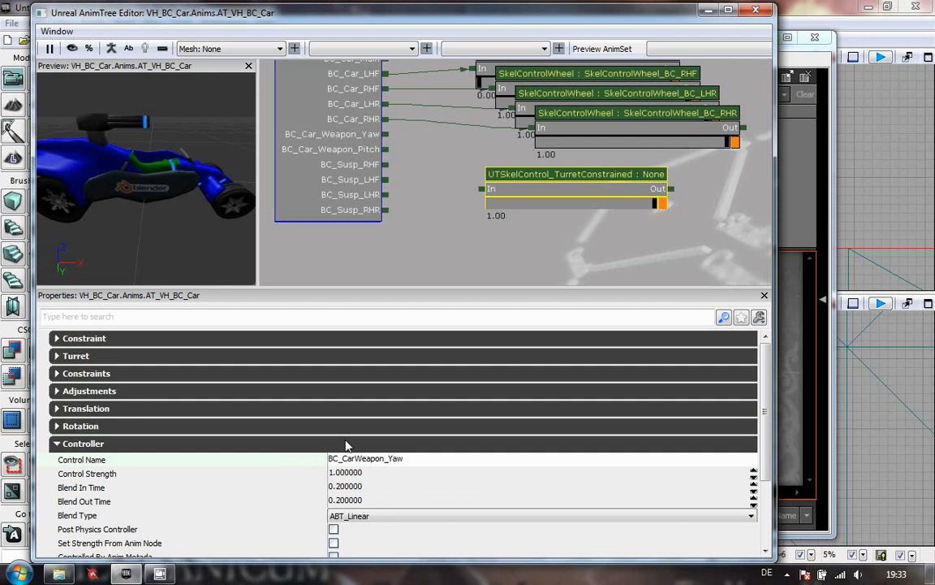
{"action": "type", "text": "TC_"}
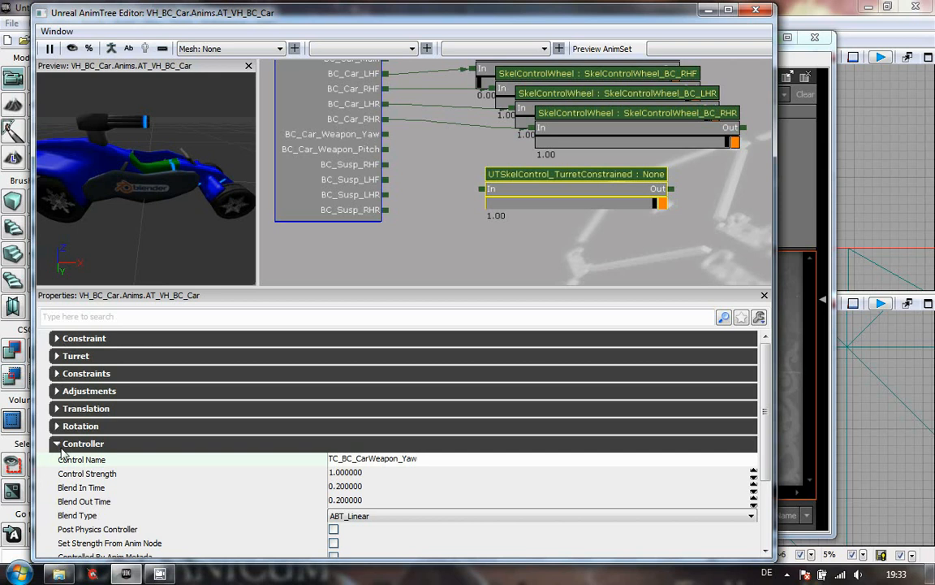
- Enable Reset When Unattended in the turret node's Turret properties
{"action": "left_click", "coordinate": [56, 425]}
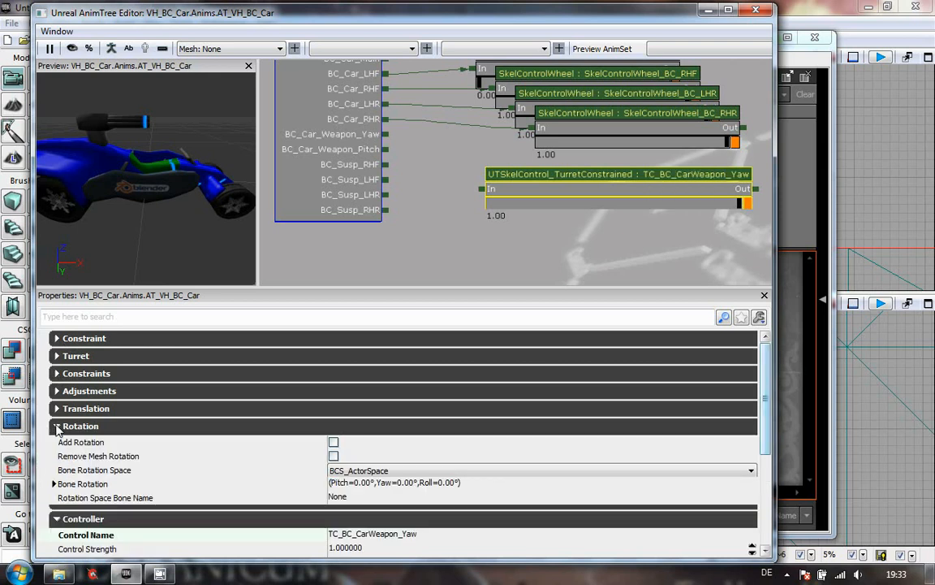
{"action": "left_click", "coordinate": [55, 426]}
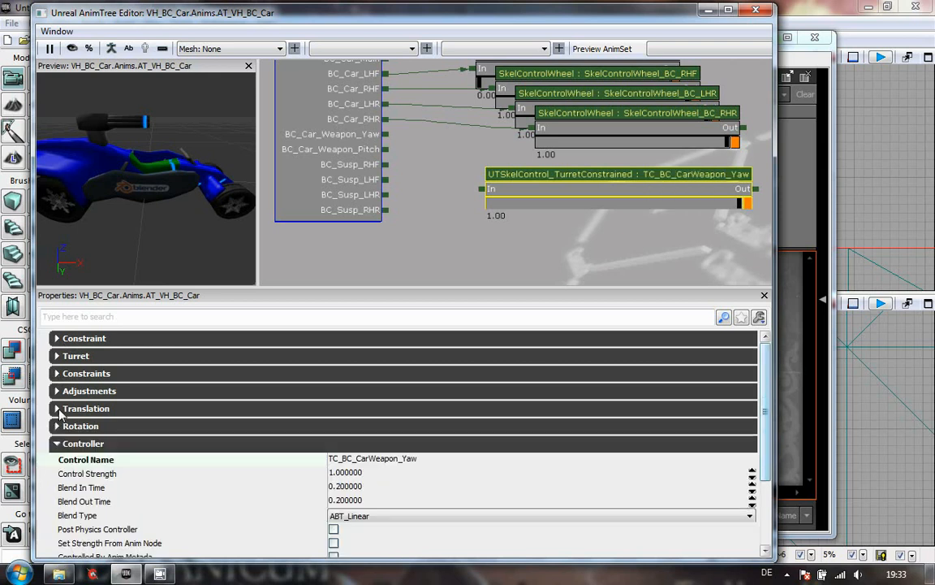
{"action": "left_click", "coordinate": [58, 409]}
{"action": "left_click", "coordinate": [57, 409]}
{"action": "left_click", "coordinate": [57, 391]}
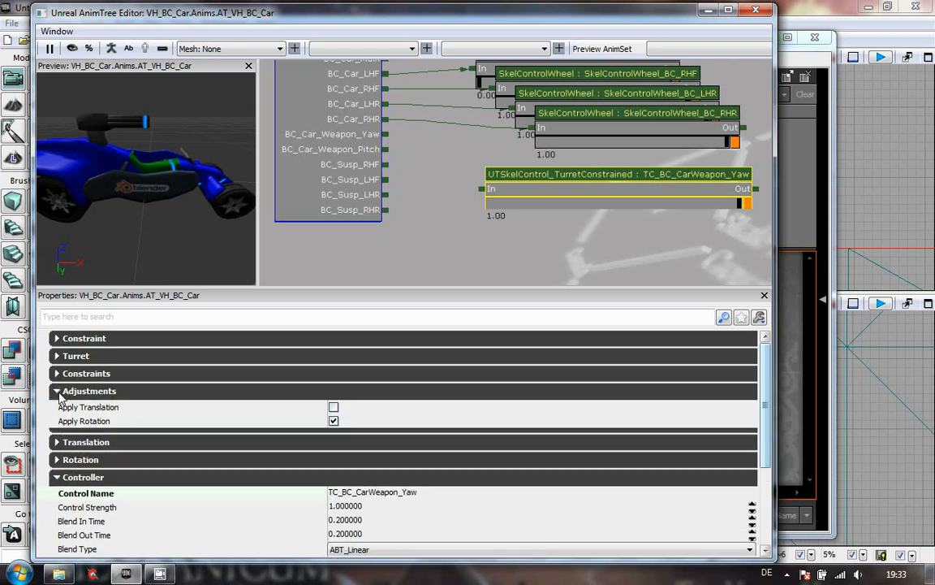
{"action": "left_click", "coordinate": [58, 392]}
{"action": "left_click", "coordinate": [57, 374]}
{"action": "left_click", "coordinate": [57, 373]}
{"action": "left_click", "coordinate": [56, 356]}
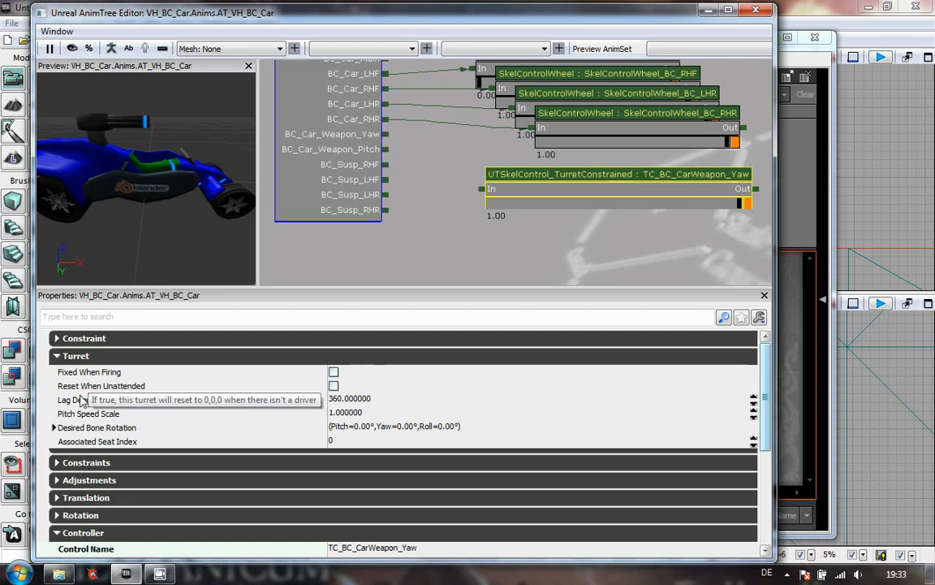
{"action": "left_click", "coordinate": [333, 386]}
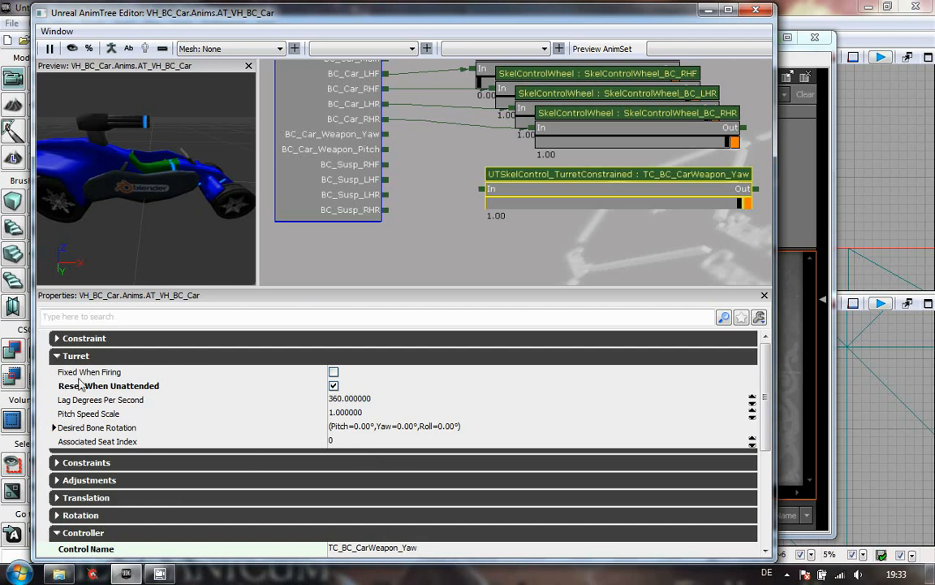
{"action": "left_click", "coordinate": [56, 355]}
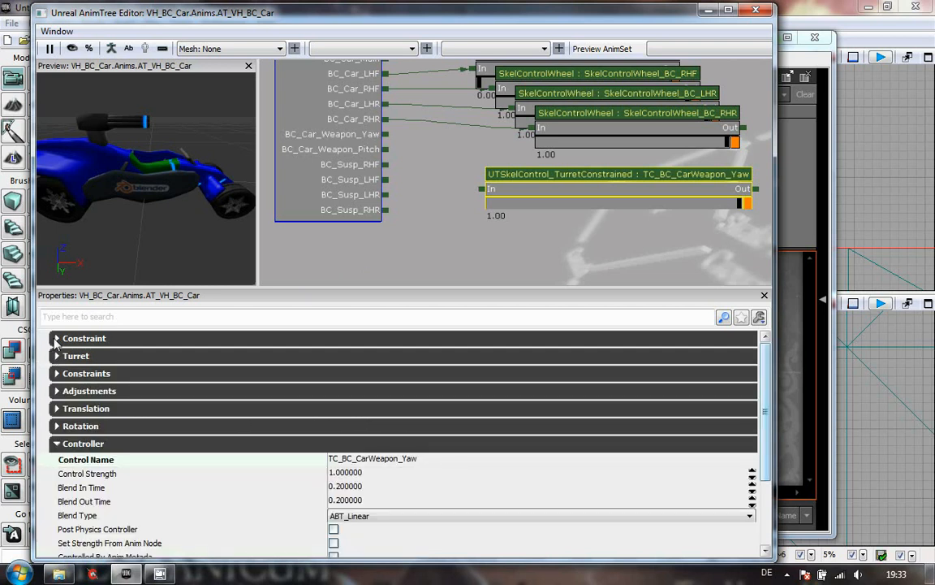
- Connect the BC_Car_Weapon_Yaw bone output to the turret node's In input
{"action": "left_click", "coordinate": [57, 337]}
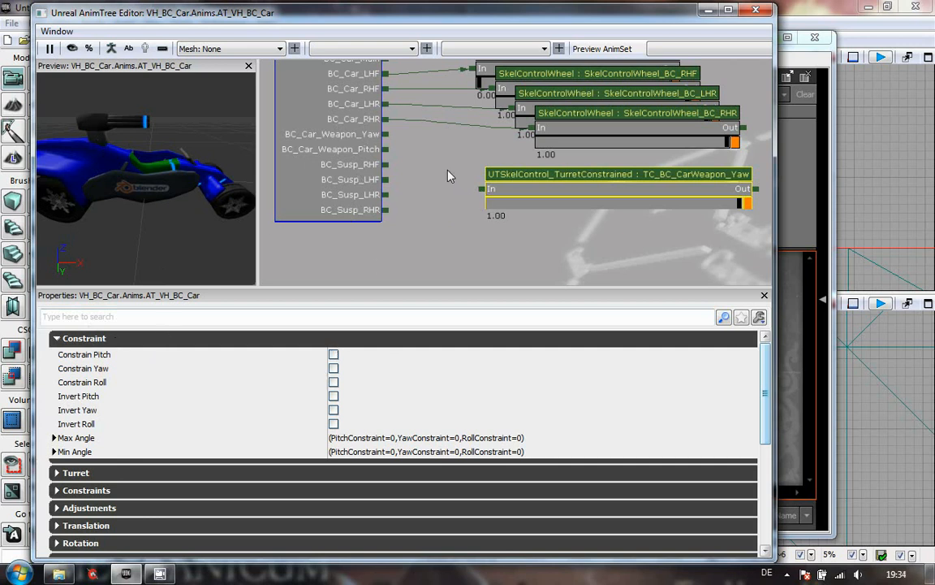
{"action": "left_click_drag", "start_coordinate": [382, 135], "coordinate": [482, 189]}
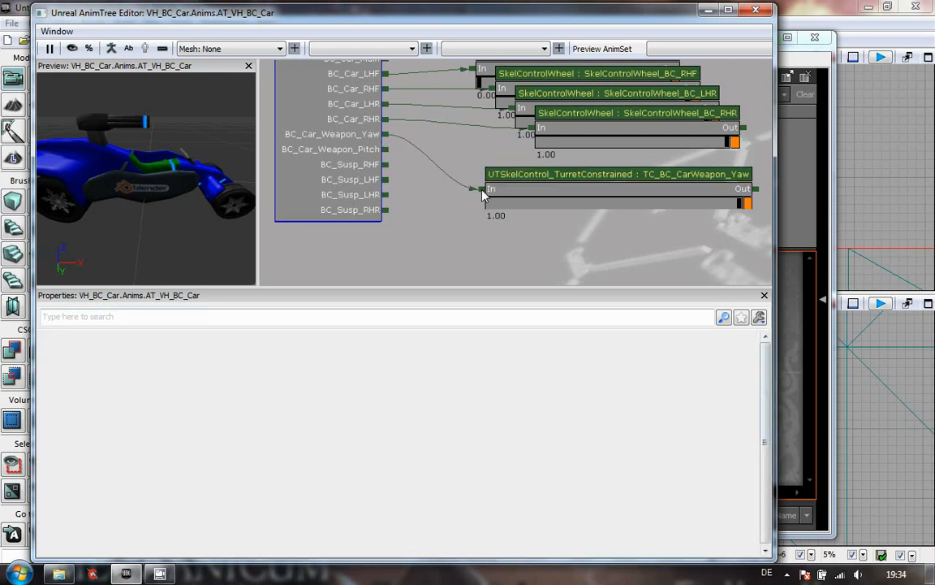
{"action": "left_click", "coordinate": [566, 184]}
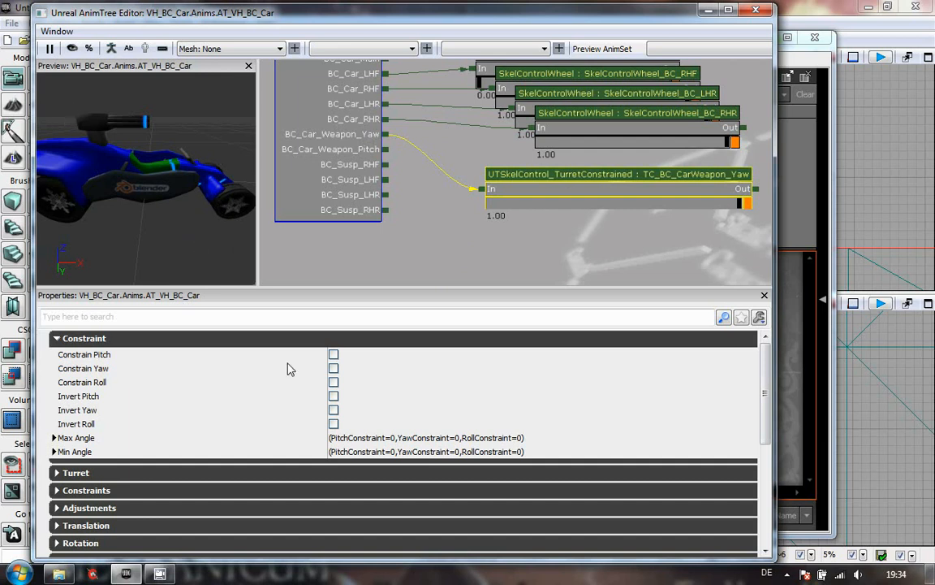
- Enable Constrain Pitch, Constrain Yaw and Constrain Roll on the turret node
{"action": "left_click", "coordinate": [333, 355]}
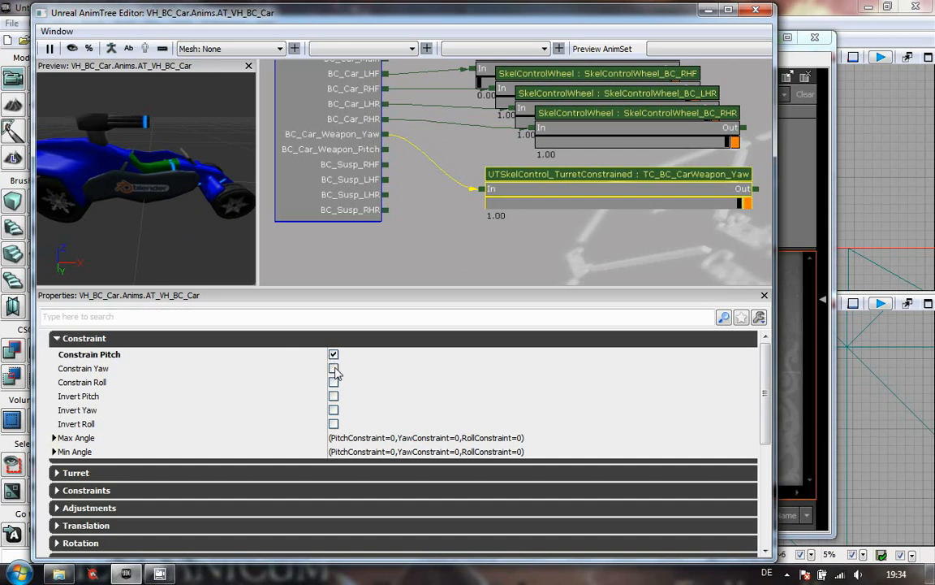
{"action": "left_click", "coordinate": [334, 368]}
{"action": "left_click", "coordinate": [334, 383]}
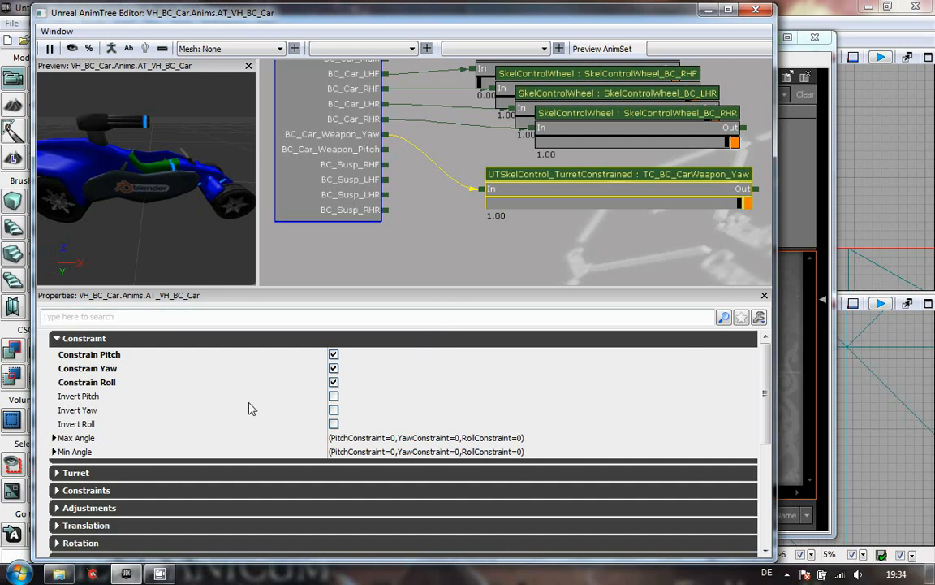
- Set the turret node's Max Angle Yaw Constraint to 45 and Min Angle Yaw Constraint to -45
{"action": "left_click", "coordinate": [53, 438]}
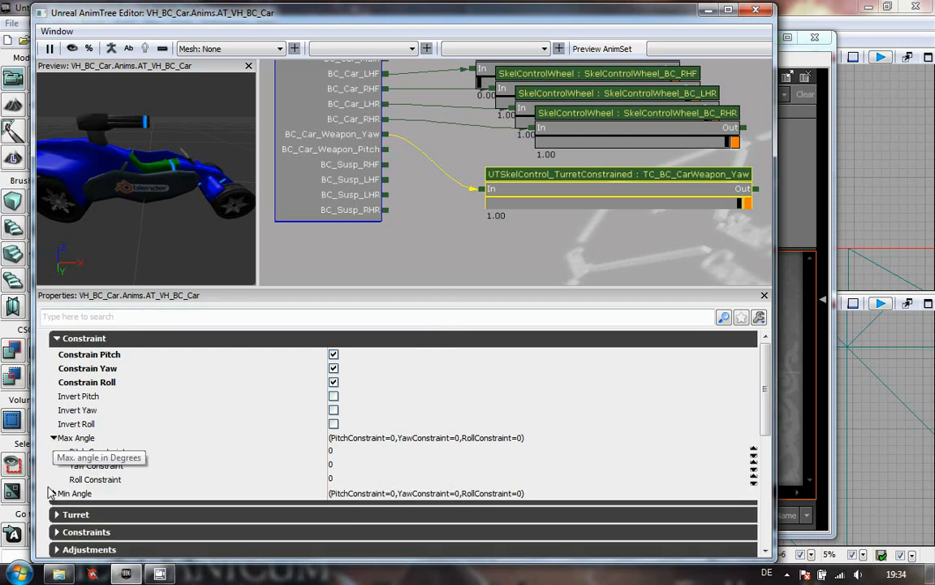
{"action": "left_click", "coordinate": [53, 493]}
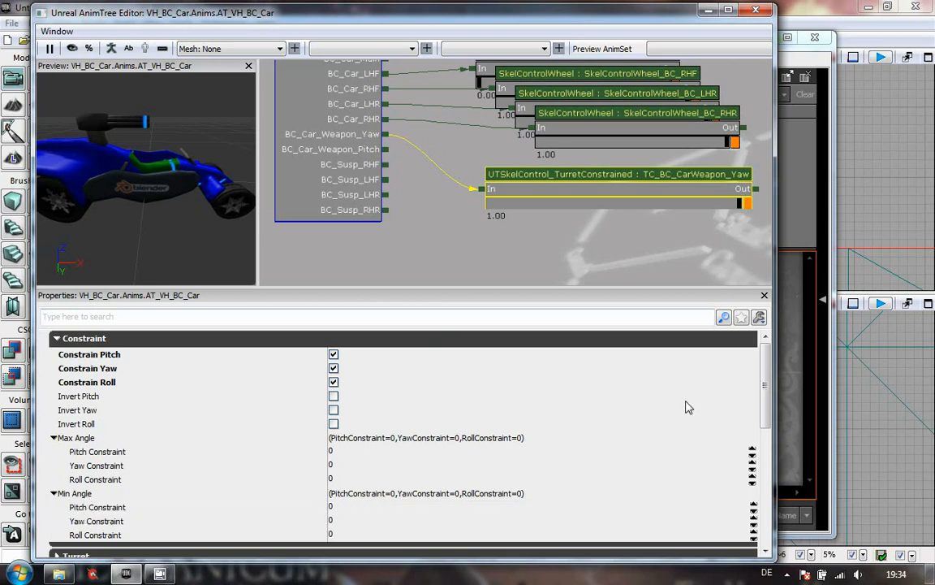
{"action": "mouse_move", "coordinate": [769, 383]}
{"action": "left_mouse_down"}
{"action": "mouse_move", "coordinate": [769, 402]}
{"action": "mouse_move", "coordinate": [769, 394]}
{"action": "left_mouse_up"}
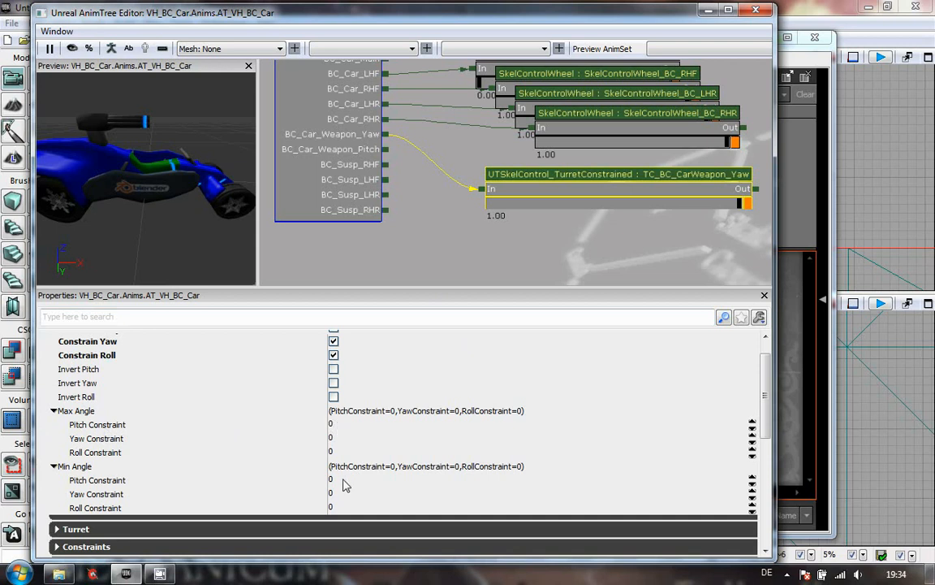
{"action": "left_click", "coordinate": [365, 438]}
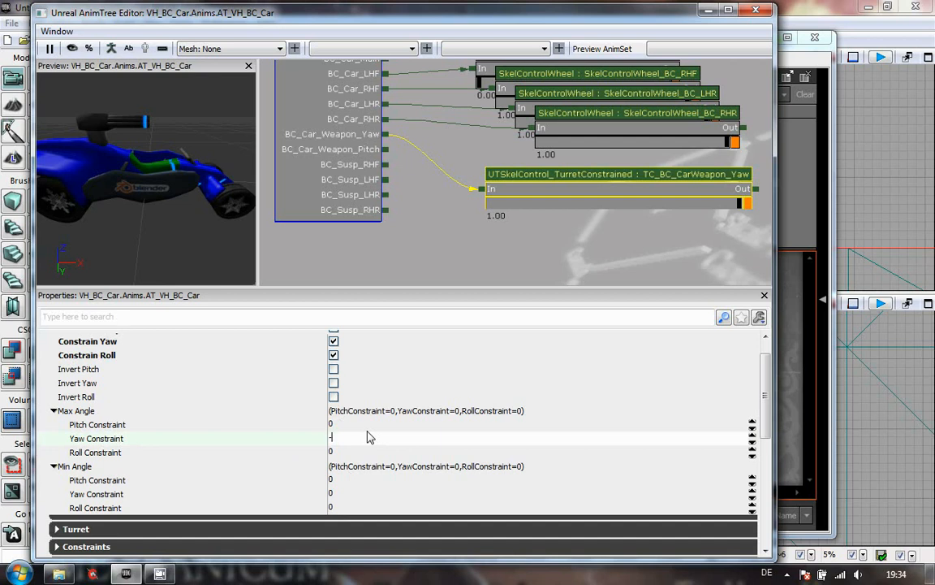
{"action": "type", "text": "45"}
{"action": "key", "text": "Return"}
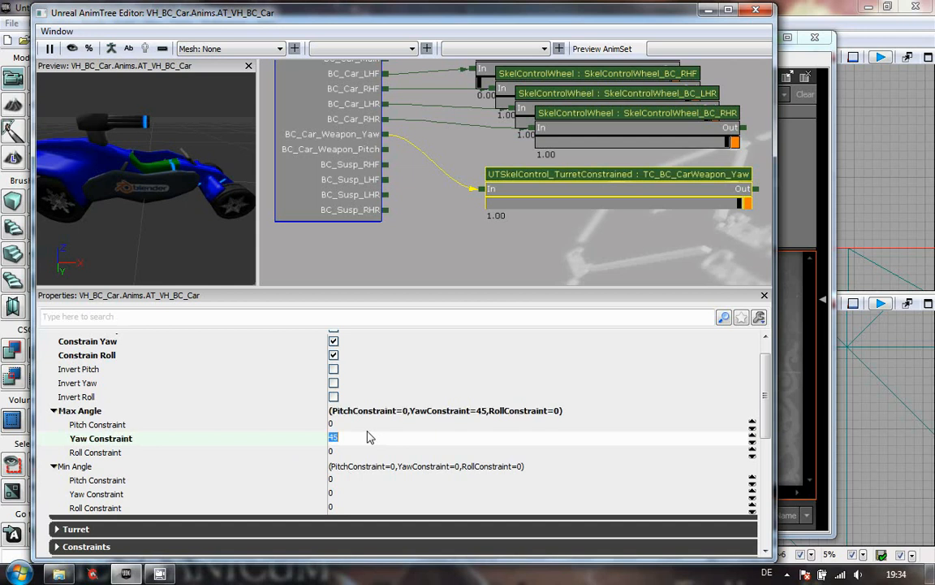
{"action": "left_click", "coordinate": [344, 494]}
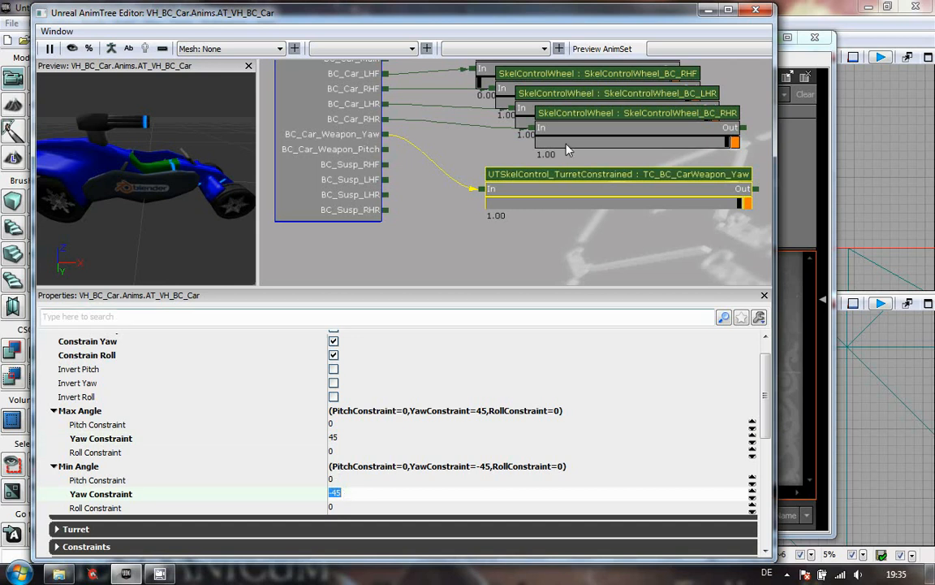
- Open the AT_VH_LandBuggy AnimTree from the VH_LandBuggy Anims package in the Content Browser
{"action": "left_click", "coordinate": [823, 209]}
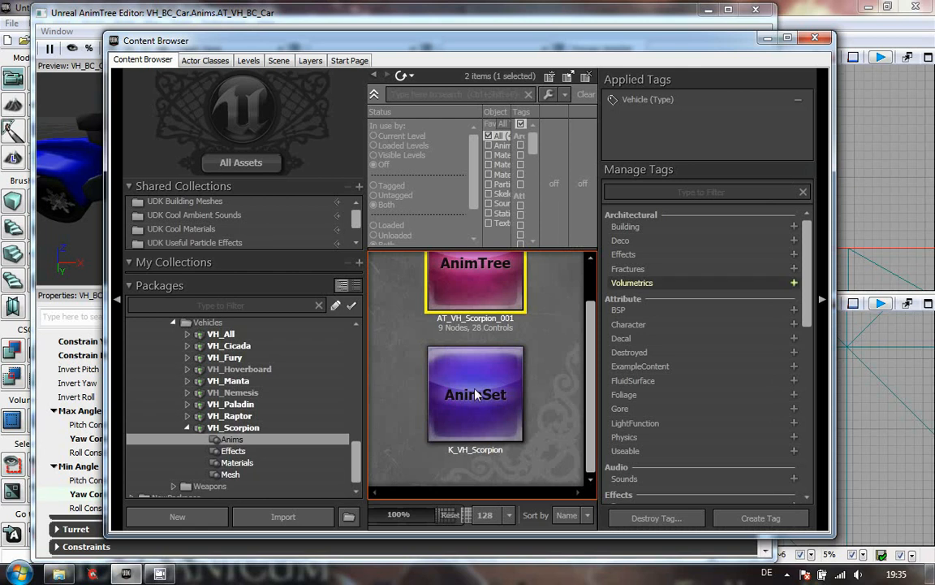
{"action": "left_click_drag", "start_coordinate": [358, 463], "coordinate": [356, 376]}
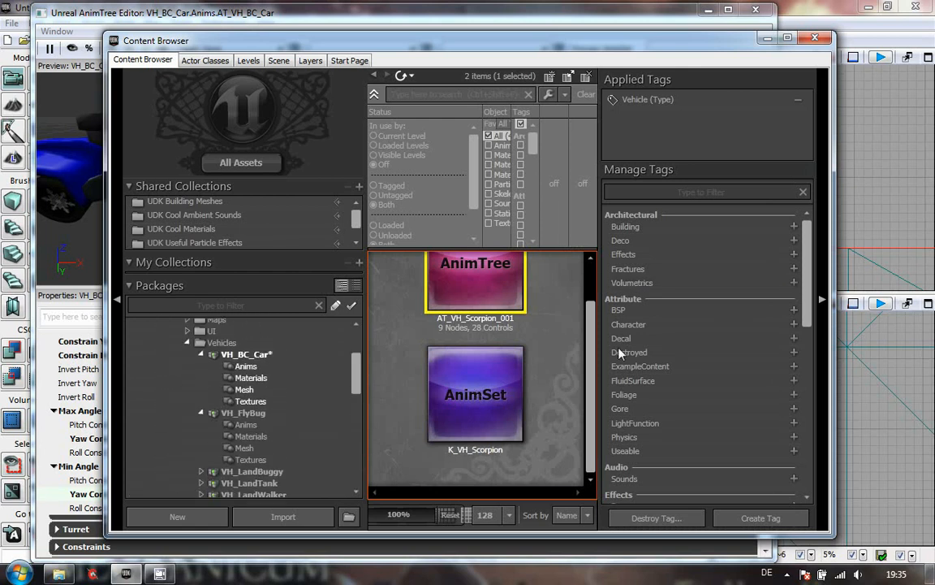
{"action": "left_click", "coordinate": [823, 299]}
{"action": "scroll", "coordinate": [324, 356], "scroll_direction": "down", "scroll_amount": 2}
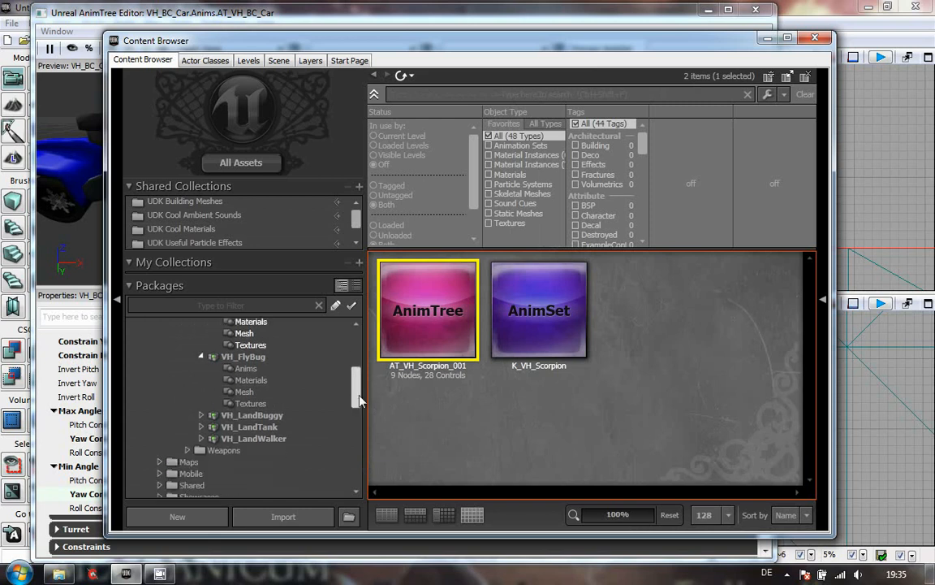
{"action": "left_click", "coordinate": [201, 395]}
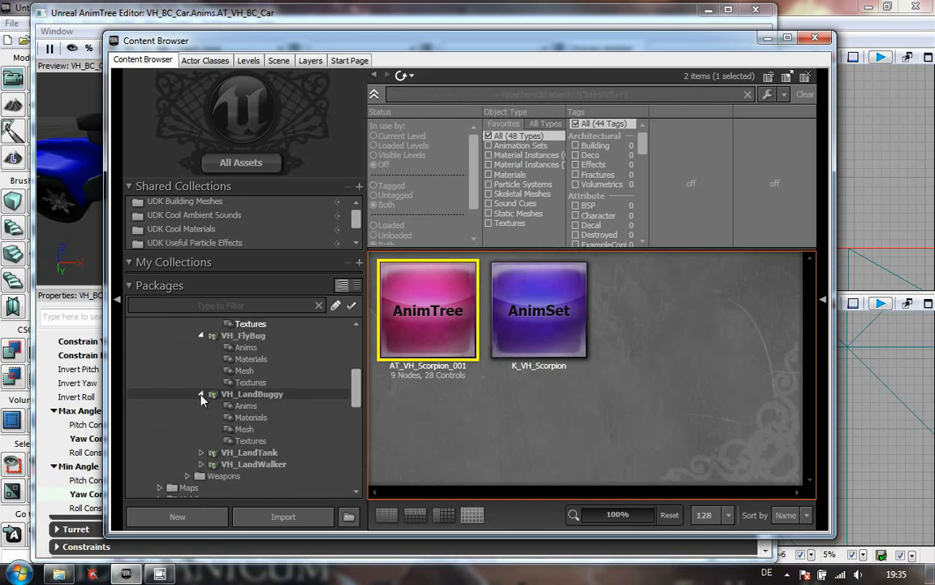
{"action": "left_click", "coordinate": [235, 429]}
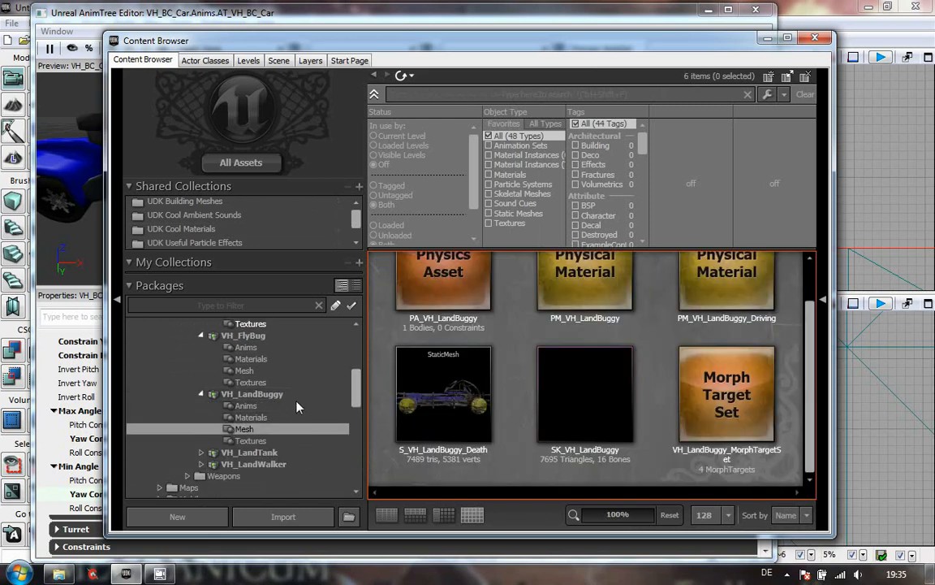
{"action": "left_click", "coordinate": [242, 405]}
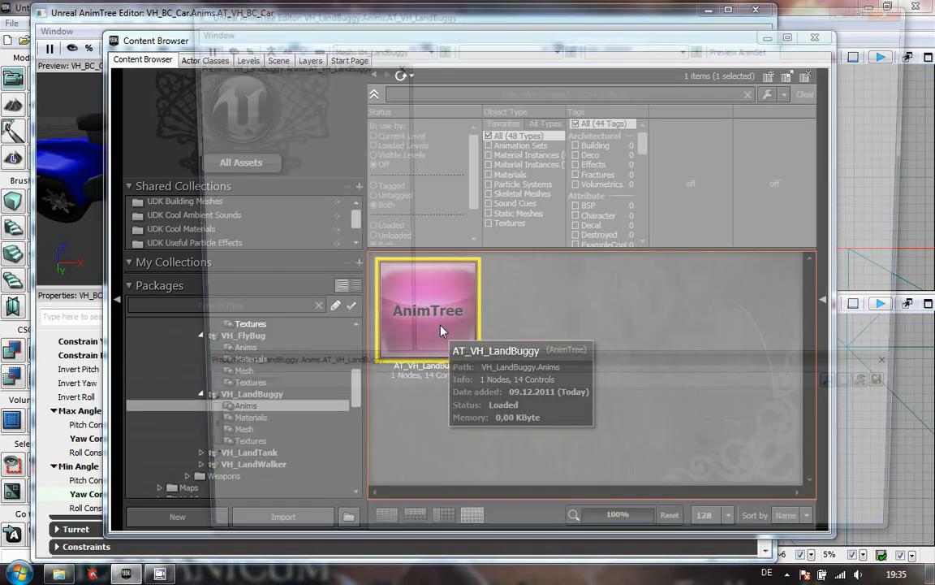
{"action": "double_click", "coordinate": [398, 297]}
{"action": "left_click_drag", "start_coordinate": [429, 154], "coordinate": [405, 132]}
{"action": "left_click_drag", "start_coordinate": [610, 334], "coordinate": [562, 211]}
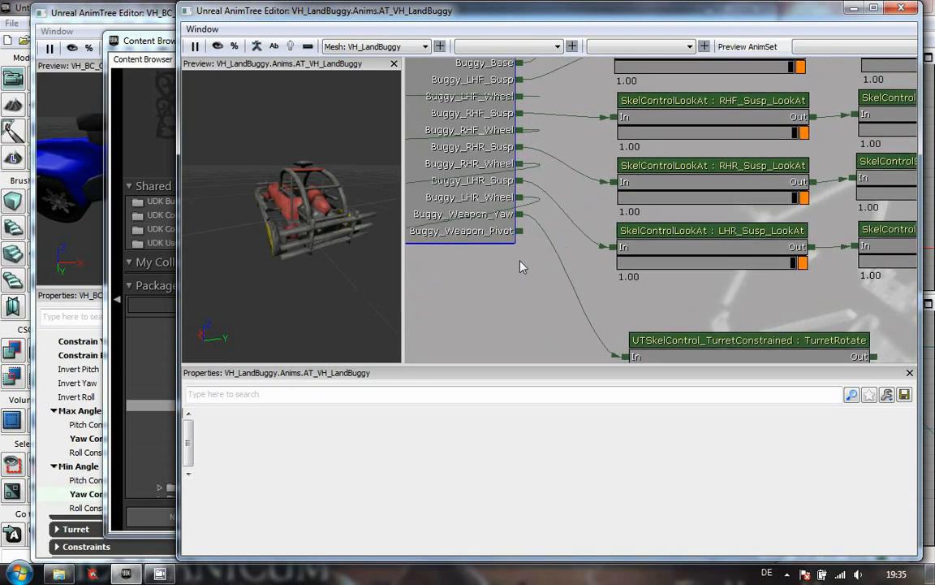
- Examine the LandBuggy TurretRotate node's constraint and angle settings, then close its AnimTree editor
{"action": "scroll", "coordinate": [520, 265], "scroll_direction": "down", "scroll_amount": 2}
{"action": "left_click_drag", "start_coordinate": [541, 293], "coordinate": [540, 231]}
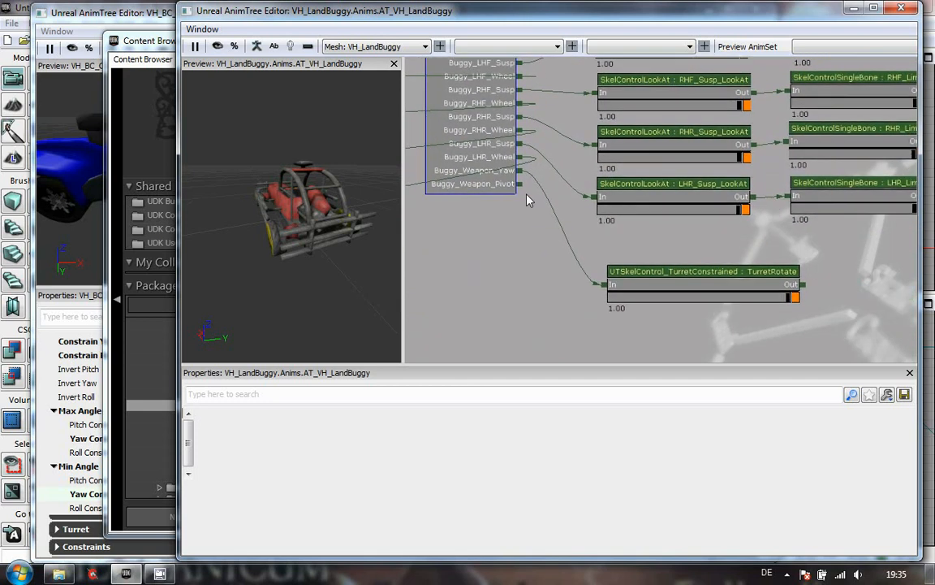
{"action": "left_click", "coordinate": [674, 277]}
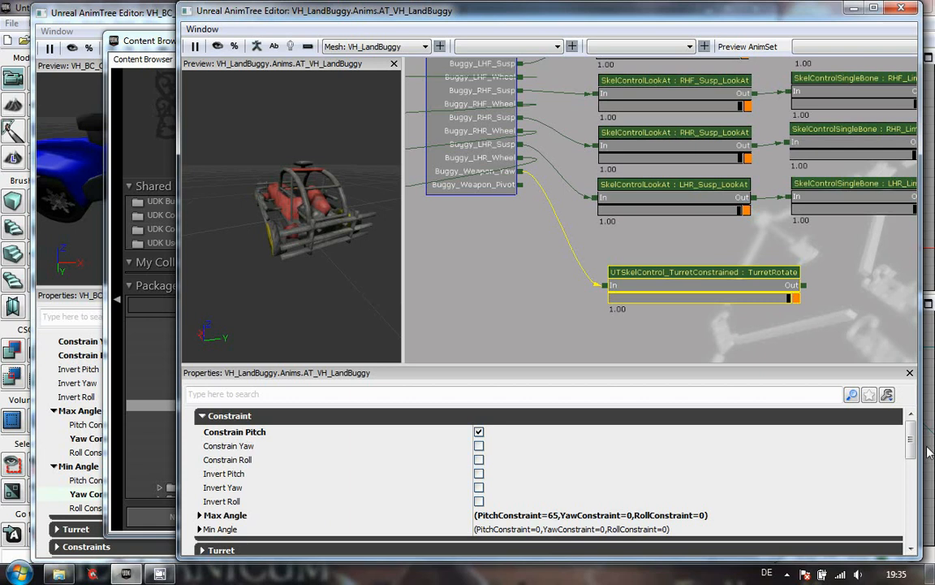
{"action": "scroll", "coordinate": [913, 440], "scroll_direction": "down", "scroll_amount": 3}
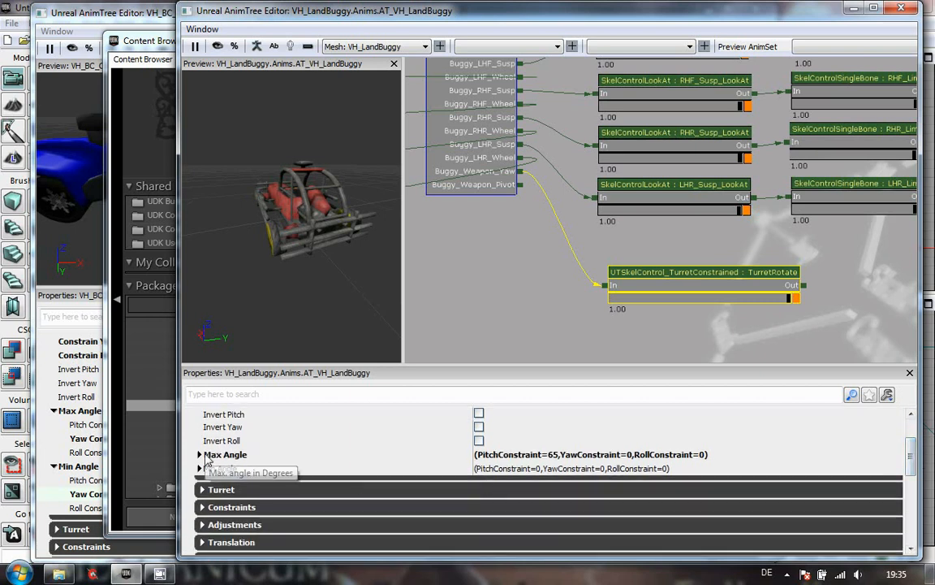
{"action": "left_click", "coordinate": [200, 454]}
{"action": "left_click", "coordinate": [199, 510]}
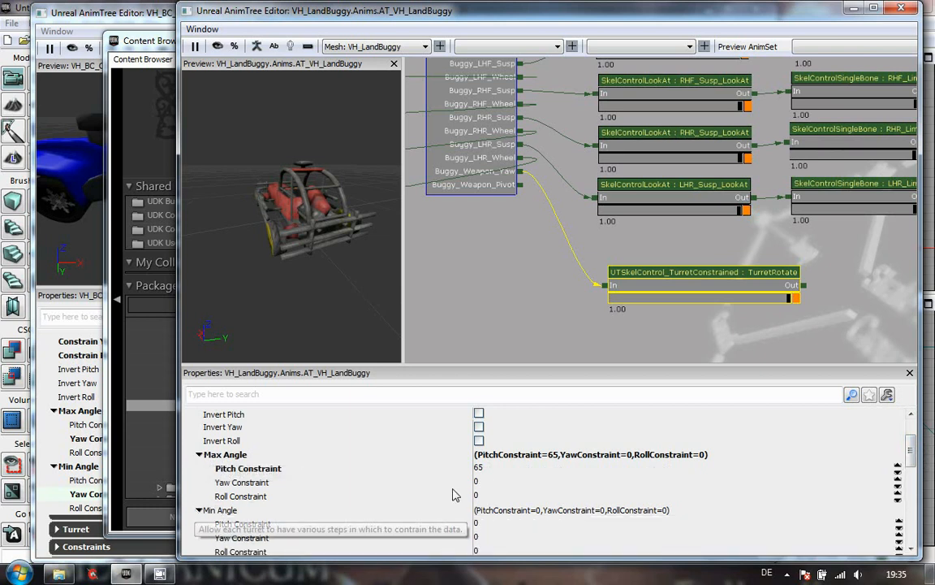
{"action": "scroll", "coordinate": [701, 476], "scroll_direction": "down", "scroll_amount": 2}
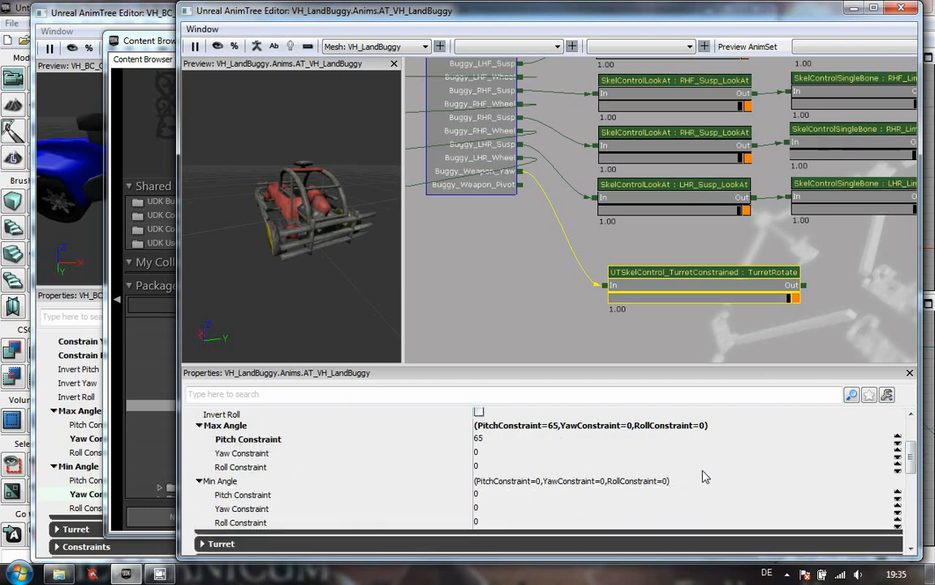
{"action": "scroll", "coordinate": [704, 477], "scroll_direction": "up", "scroll_amount": 2}
{"action": "left_click_drag", "start_coordinate": [496, 294], "coordinate": [512, 365]}
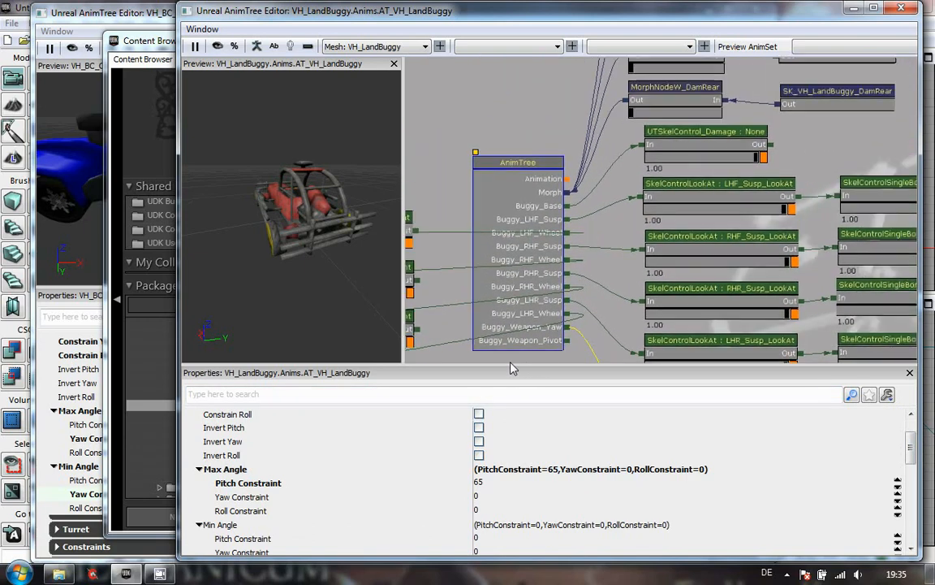
{"action": "left_click", "coordinate": [900, 8]}
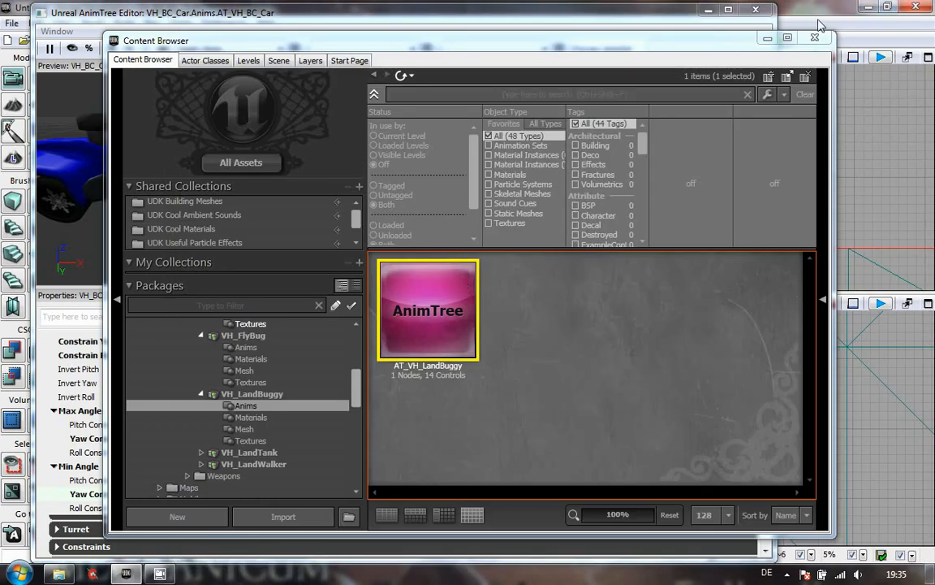
- Copy and paste the yaw turret node, then connect the copy's input to the BC_Car_Weapon_Pitch output
{"action": "left_click", "coordinate": [572, 13]}
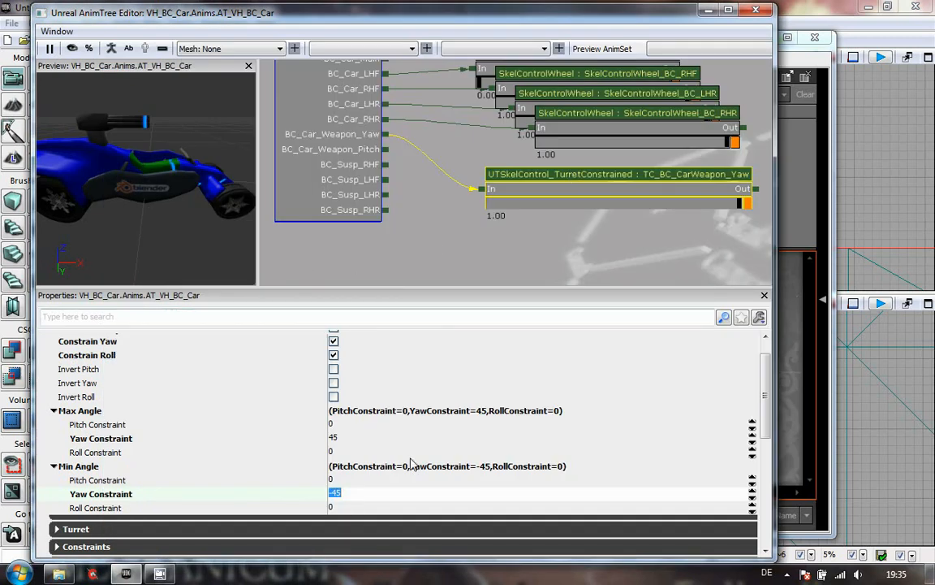
{"action": "right_click", "coordinate": [598, 150]}
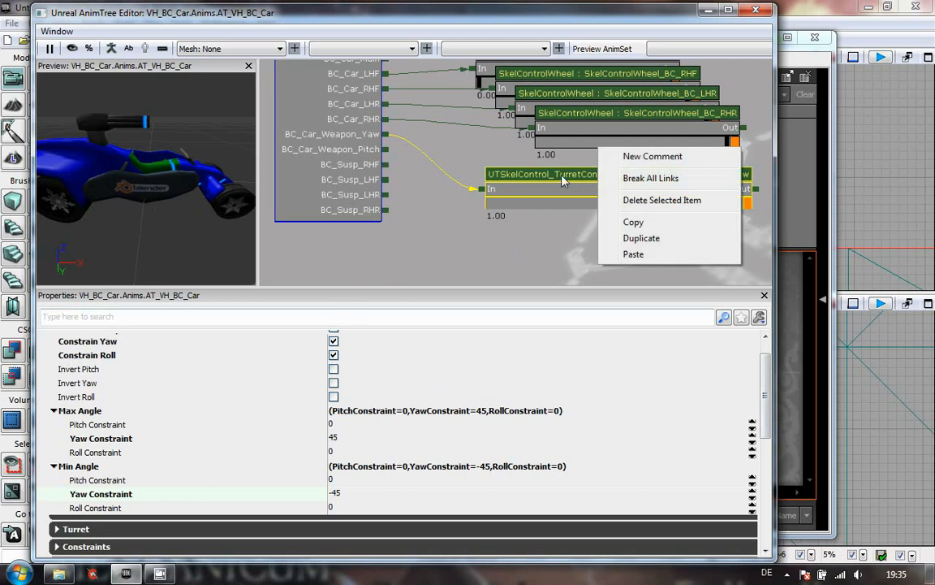
{"action": "left_click", "coordinate": [641, 223]}
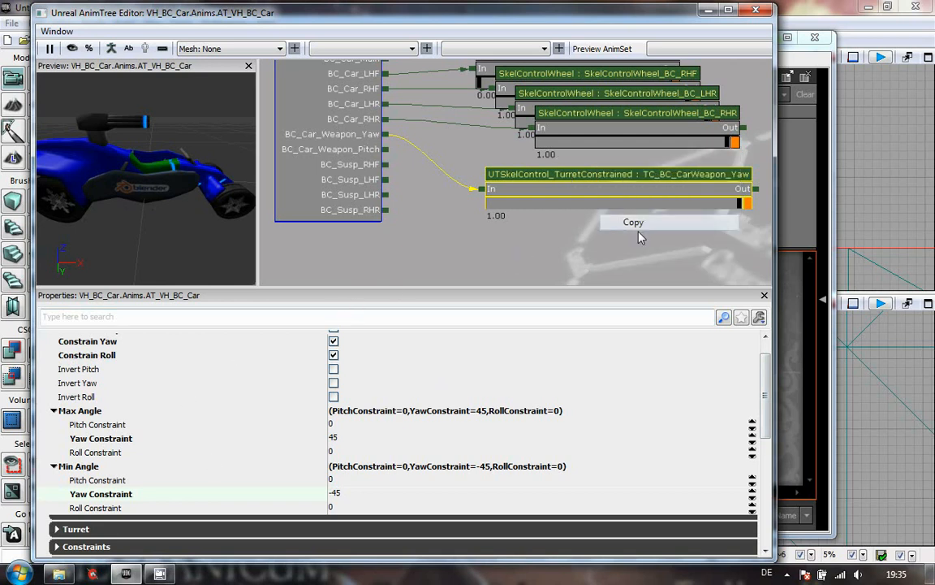
{"action": "right_click", "coordinate": [596, 241]}
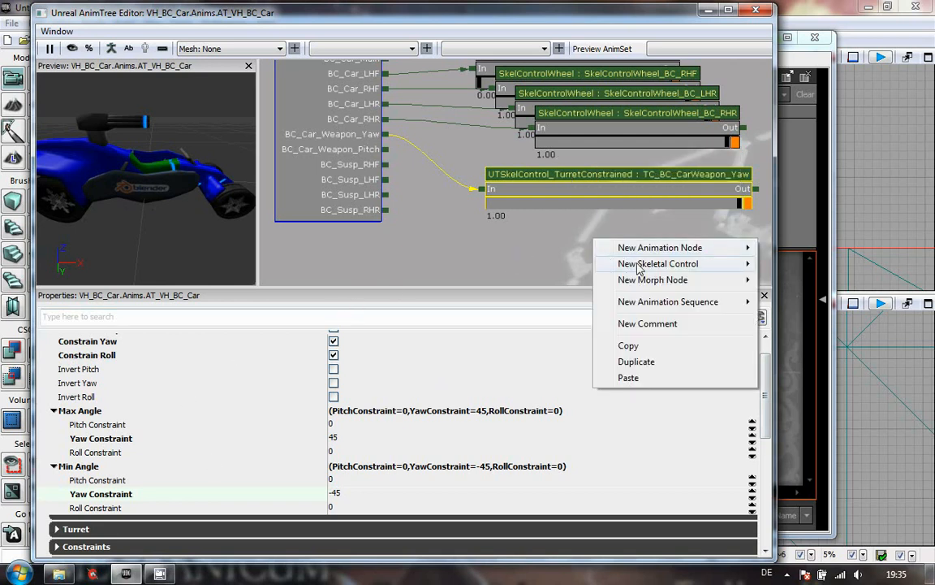
{"action": "left_click", "coordinate": [630, 378]}
{"action": "left_click", "coordinate": [487, 215]}
{"action": "left_click_drag", "start_coordinate": [487, 215], "coordinate": [388, 151]}
{"action": "left_click", "coordinate": [587, 200]}
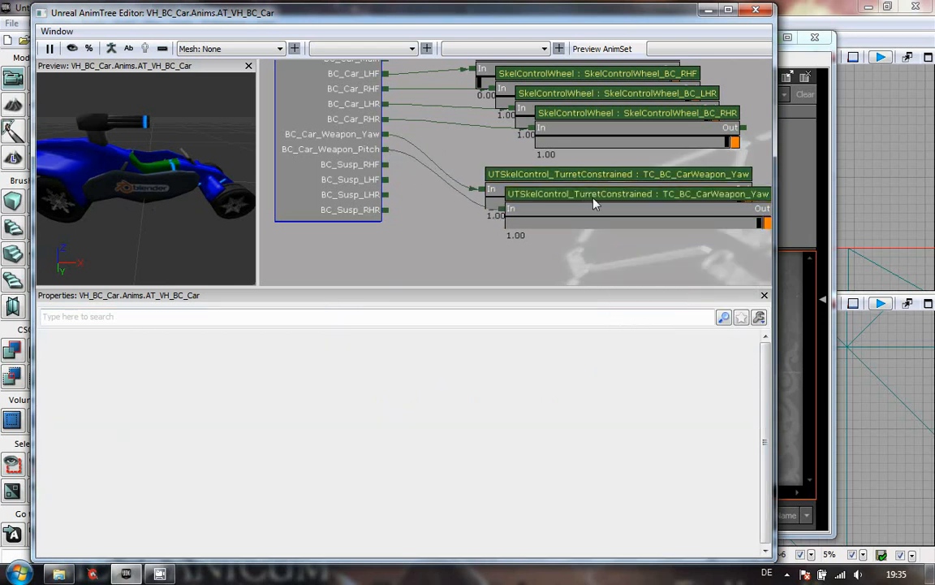
- Rename the copied node's Control Name to TC_BC_CarWeapon_Pitch
{"action": "scroll", "coordinate": [767, 388], "scroll_direction": "down", "scroll_amount": 5}
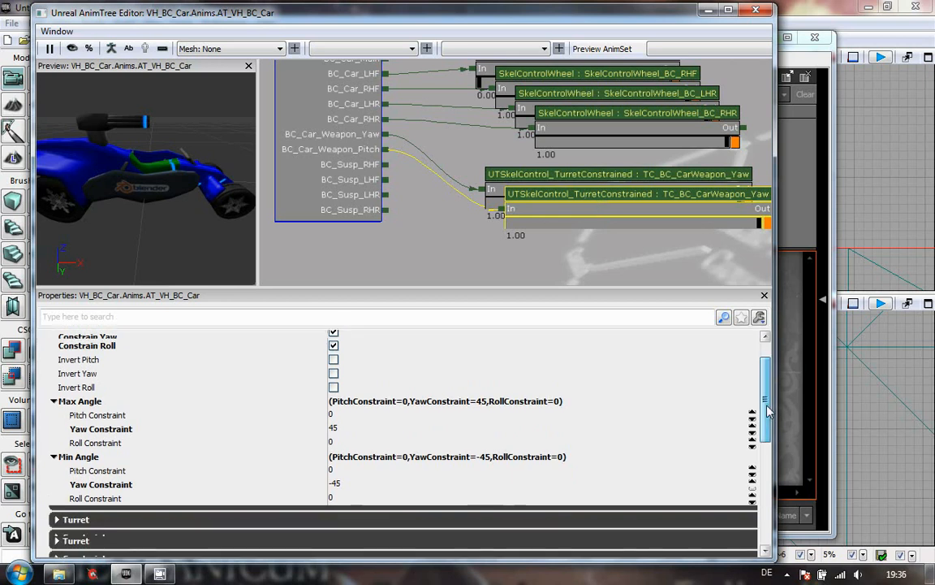
{"action": "left_click", "coordinate": [453, 476]}
{"action": "left_click", "coordinate": [454, 475]}
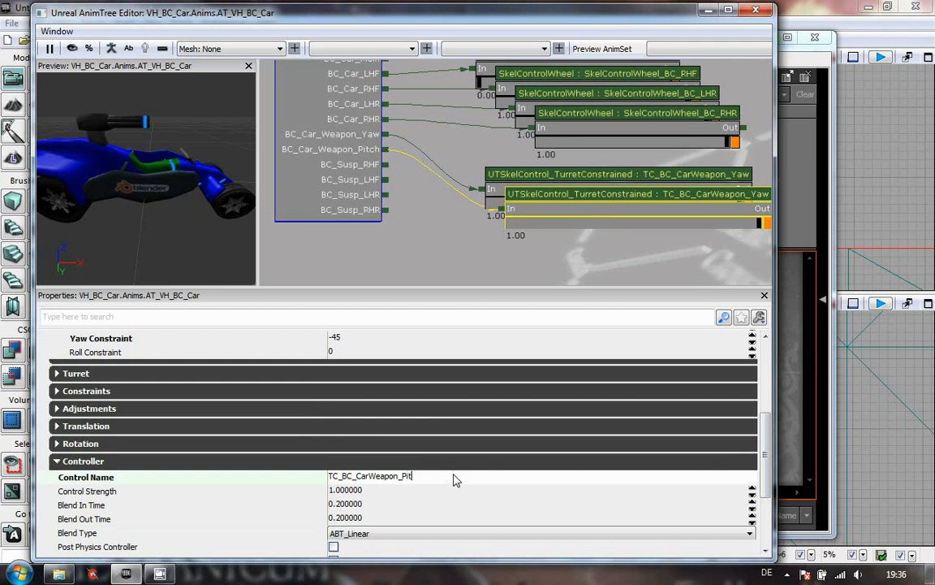
{"action": "type", "text": "h"}
{"action": "key", "text": "Return"}
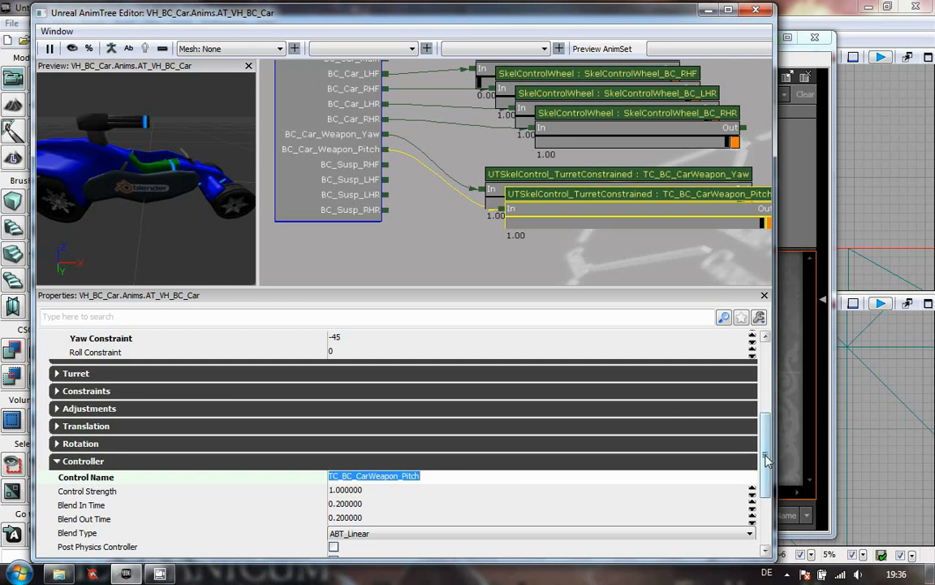
- Set the pitch node's Max Angle and Min Angle Yaw Constraint both to 0
{"action": "scroll", "coordinate": [765, 414], "scroll_direction": "up", "scroll_amount": 3}
{"action": "scroll", "coordinate": [766, 414], "scroll_direction": "up", "scroll_amount": 1}
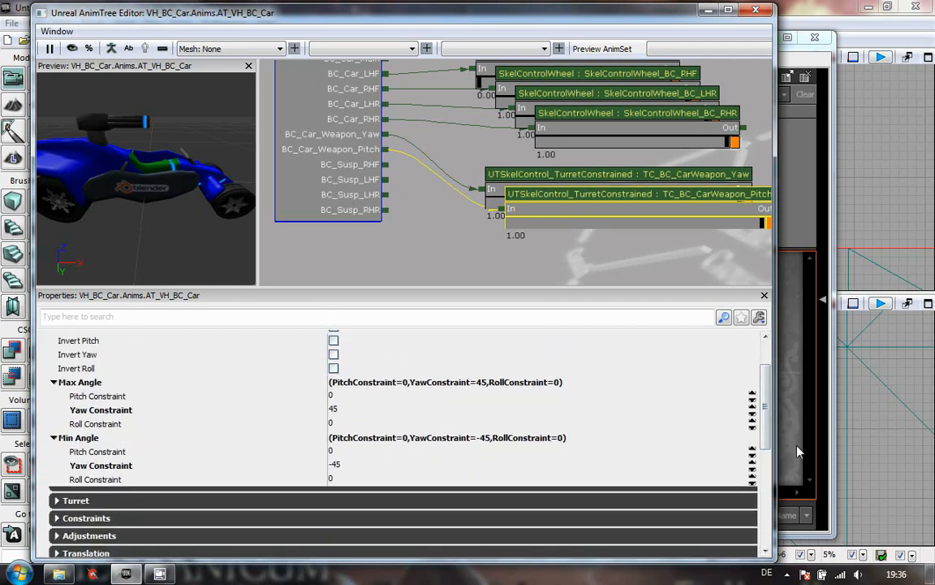
{"action": "left_click", "coordinate": [406, 409]}
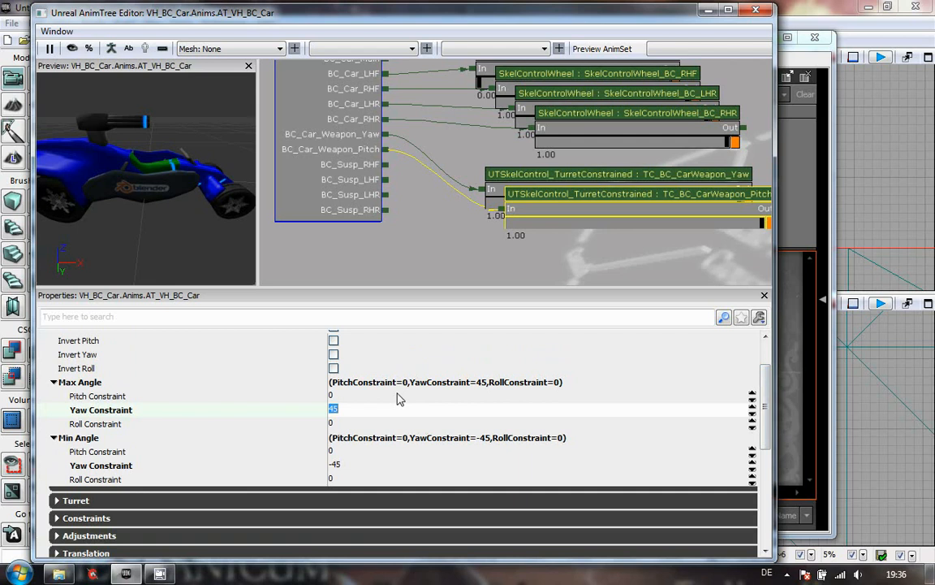
{"action": "type", "text": "0"}
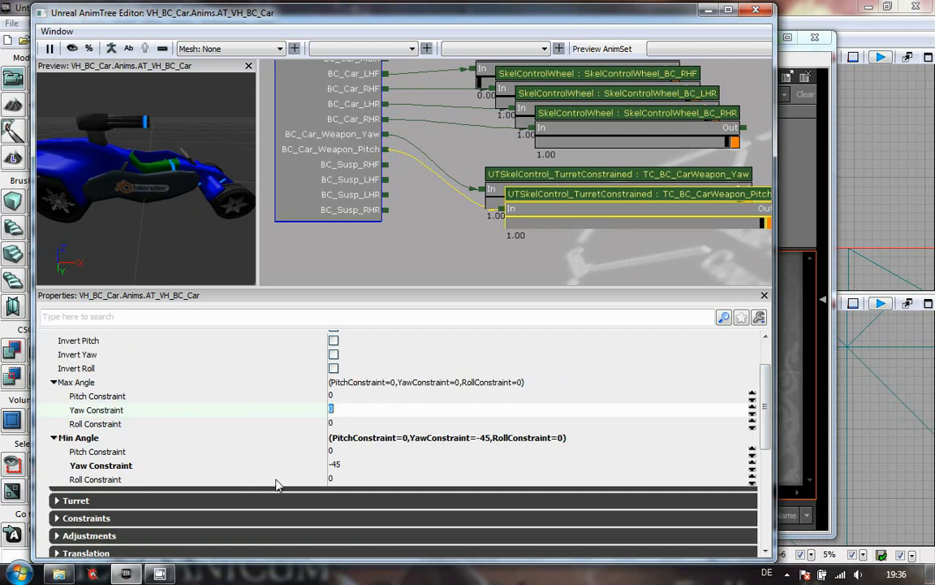
{"action": "left_click", "coordinate": [345, 465]}
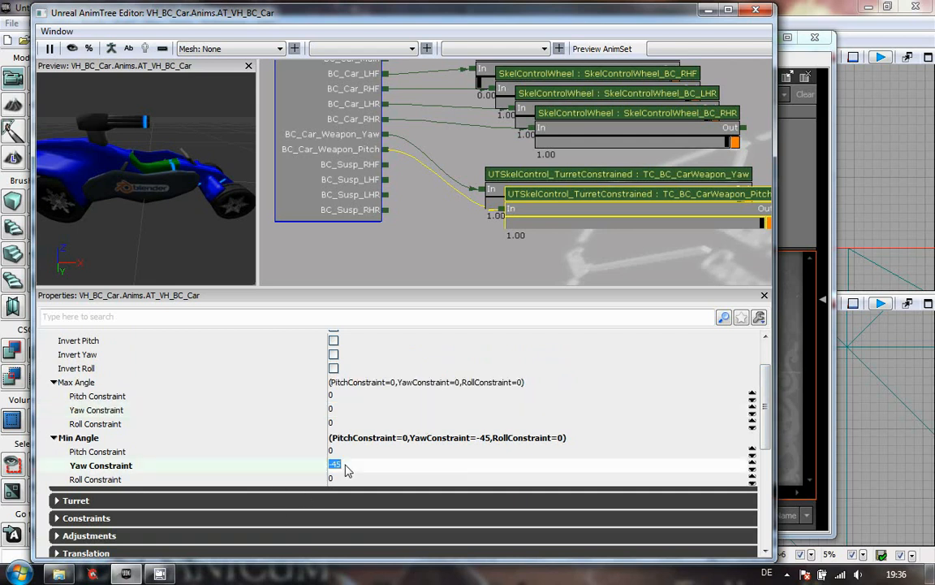
{"action": "type", "text": "0"}
{"action": "key", "text": "Return"}
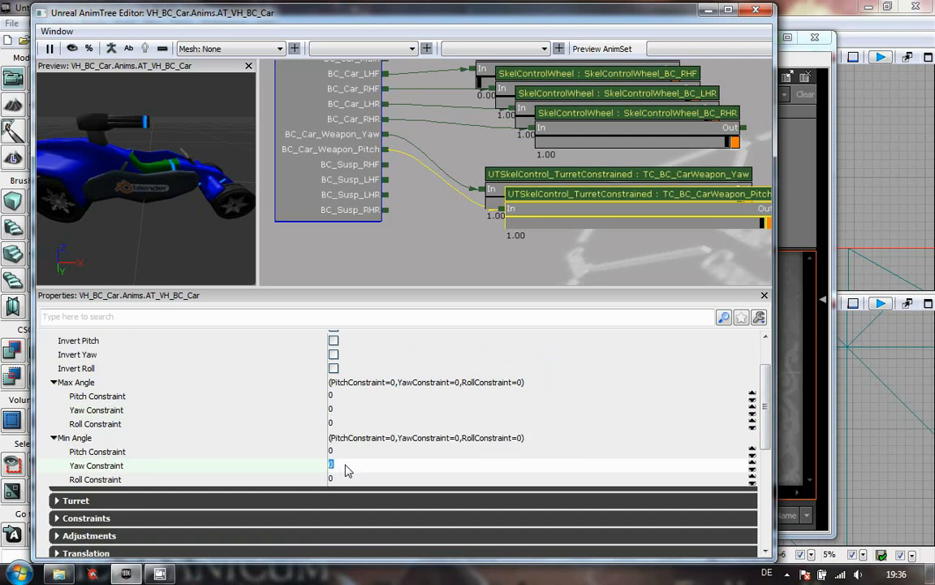
- Set the pitch node's Max Angle Pitch Constraint to 30 and Min Angle Pitch Constraint to -30
{"action": "left_click", "coordinate": [348, 396]}
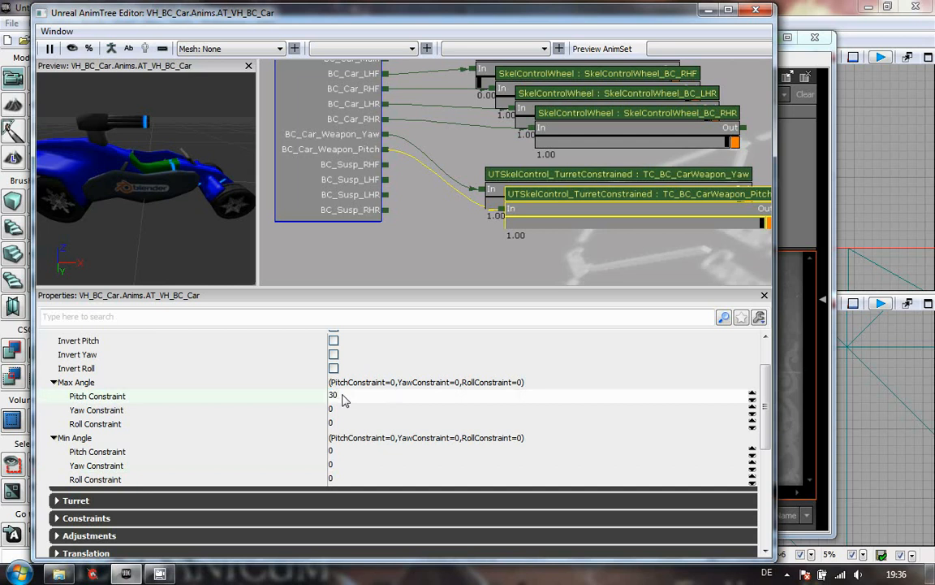
{"action": "key", "text": "Return"}
{"action": "left_click", "coordinate": [347, 451]}
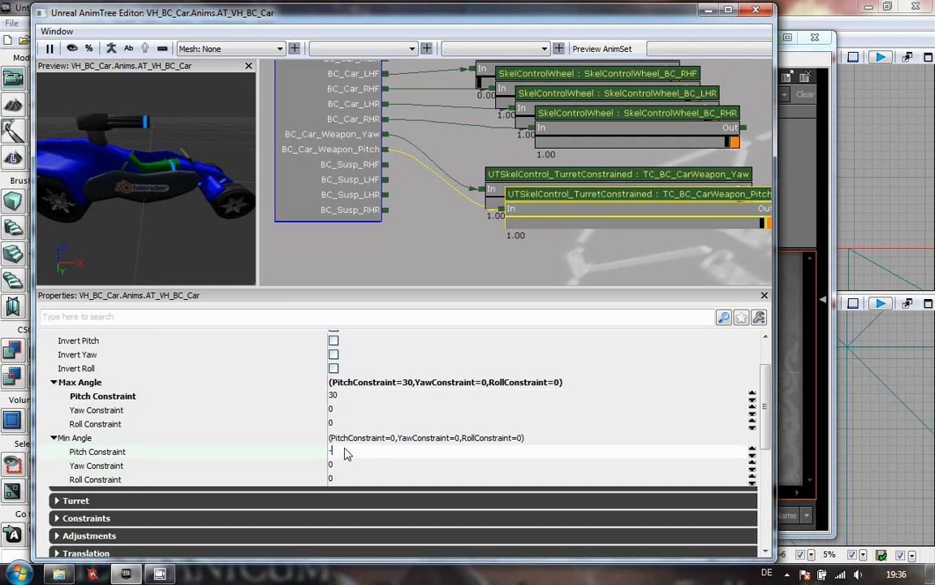
{"action": "key", "text": "Return"}
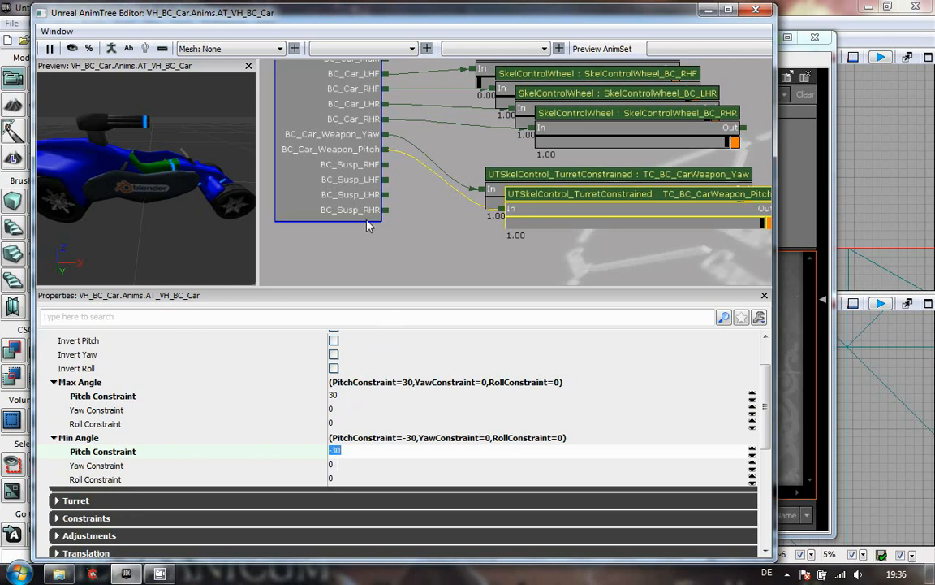
{"action": "scroll", "coordinate": [406, 244], "scroll_direction": "down", "scroll_amount": 4}
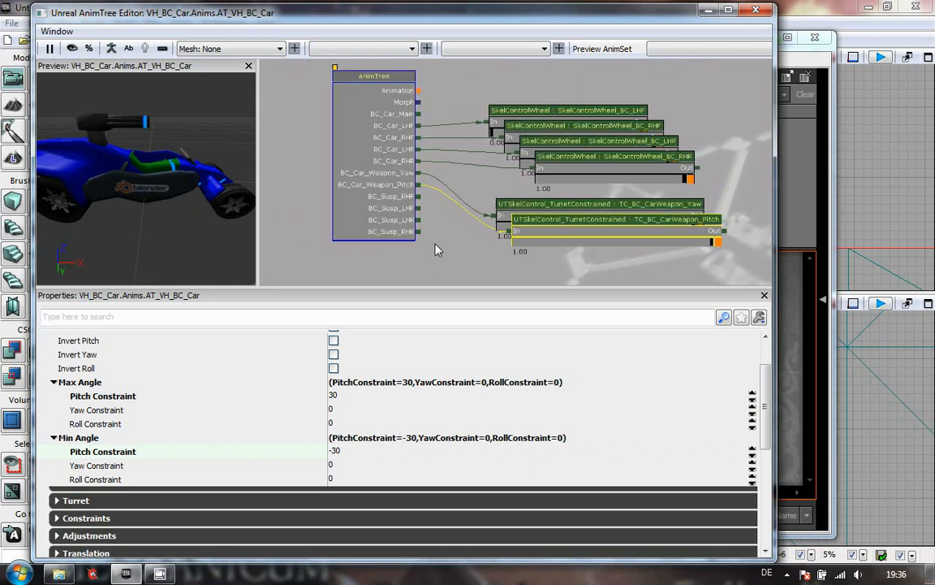
{"action": "scroll", "coordinate": [419, 235], "scroll_direction": "down", "scroll_amount": 3}
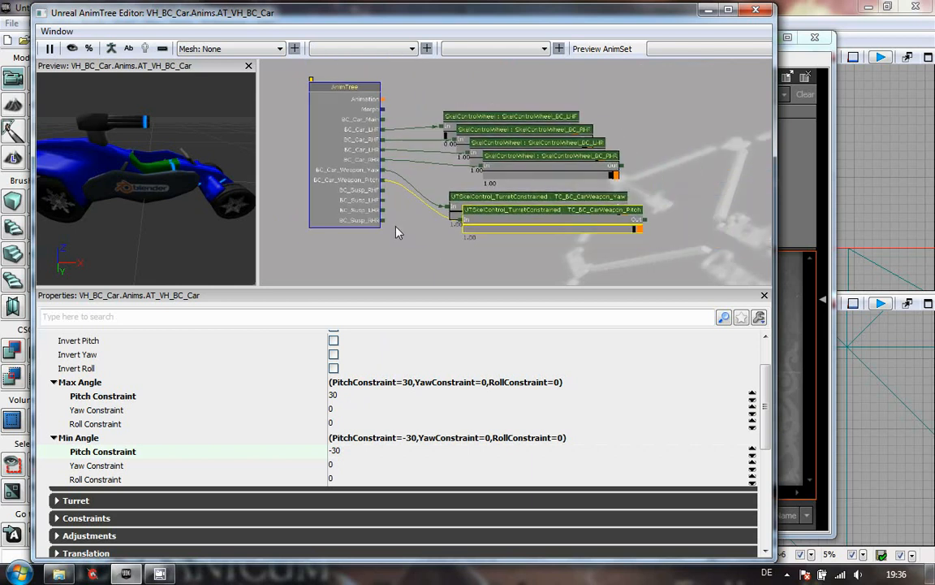
{"action": "left_click_drag", "start_coordinate": [386, 220], "coordinate": [389, 223]}
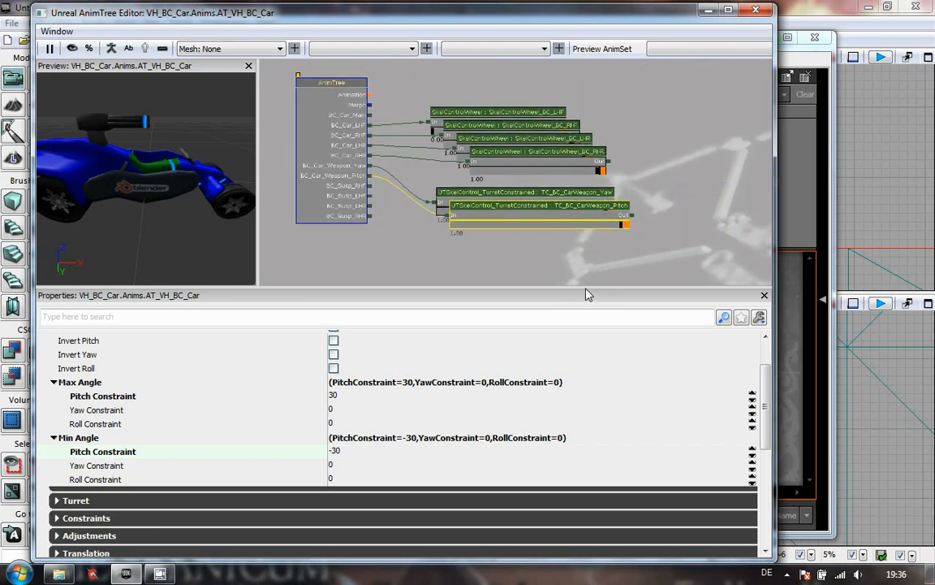
{"action": "left_click_drag", "start_coordinate": [581, 295], "coordinate": [612, 418]}
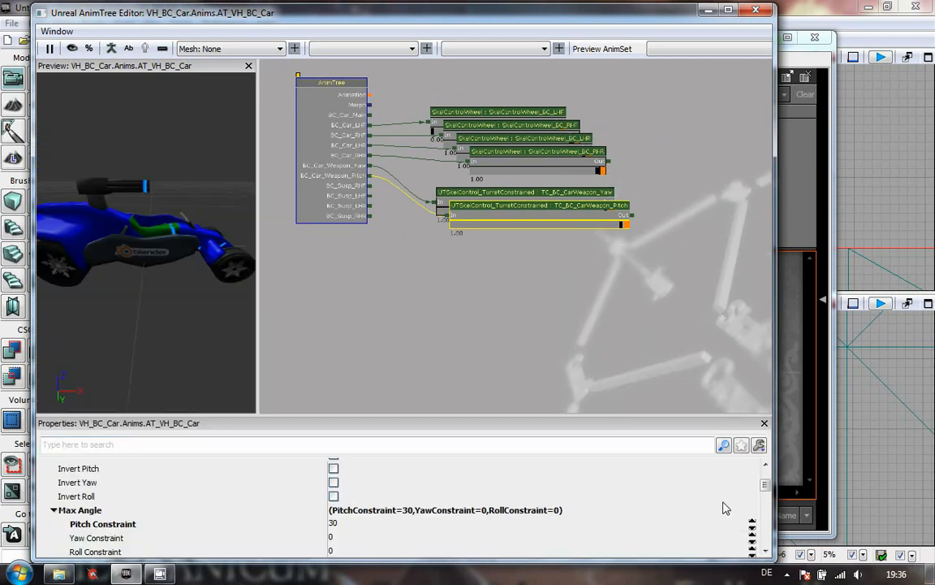
{"action": "scroll", "coordinate": [765, 473], "scroll_direction": "up", "scroll_amount": 2}
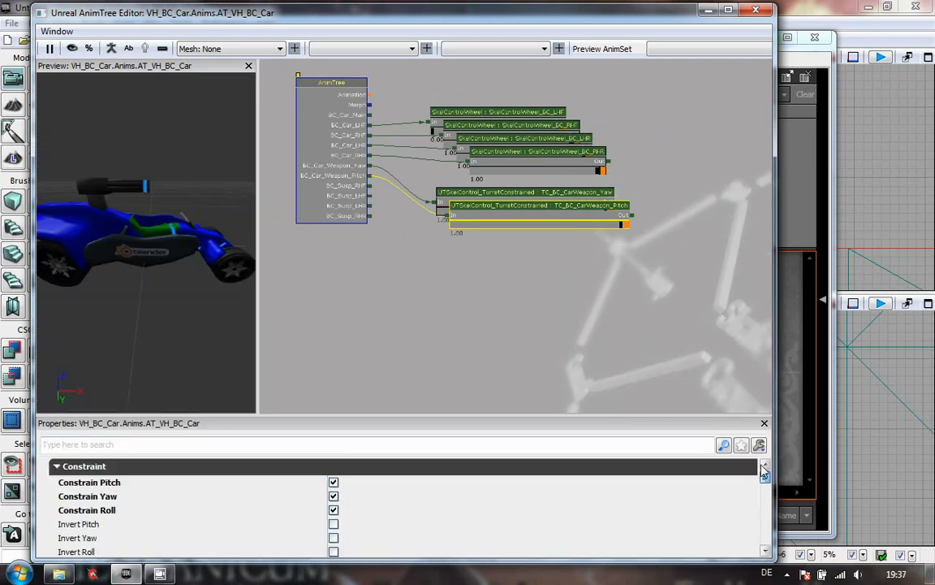
{"action": "left_click", "coordinate": [56, 466]}
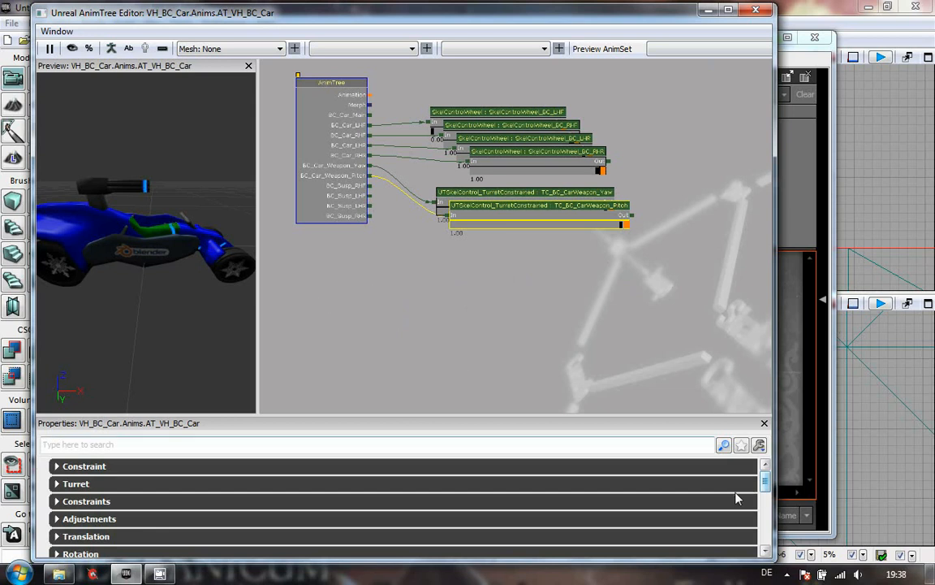
{"action": "left_click", "coordinate": [789, 574]}
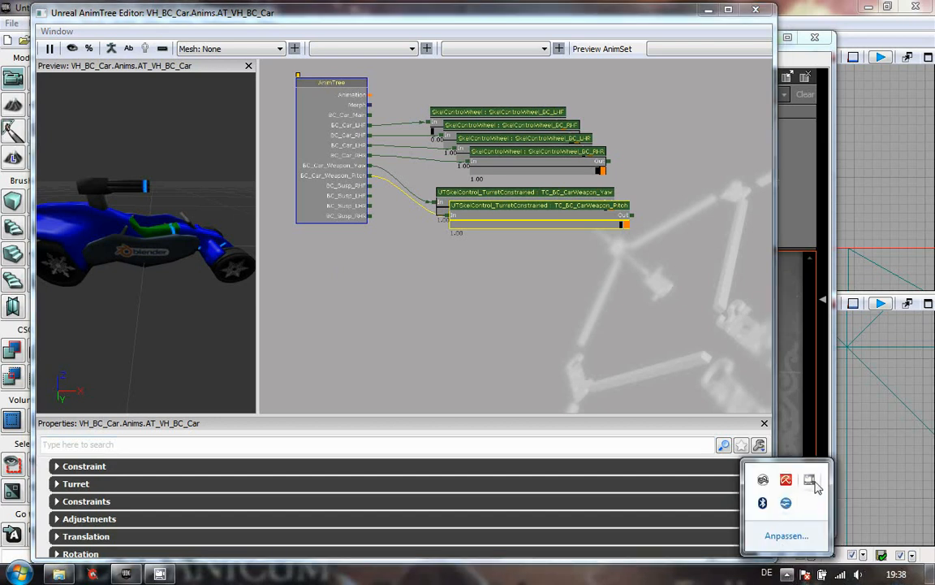